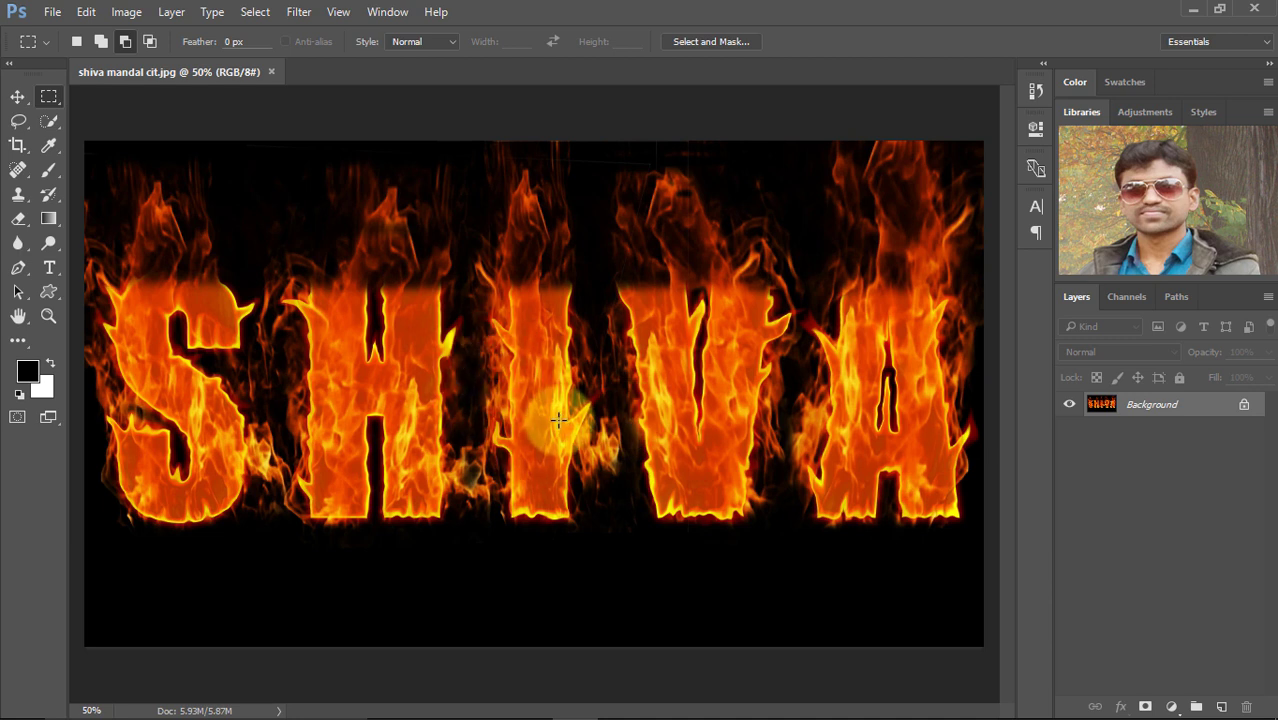
Step: Create a white document named shiva, 1280 × 720 pixels at 72 resolution
{"action": "left_click", "coordinate": [50, 14]}
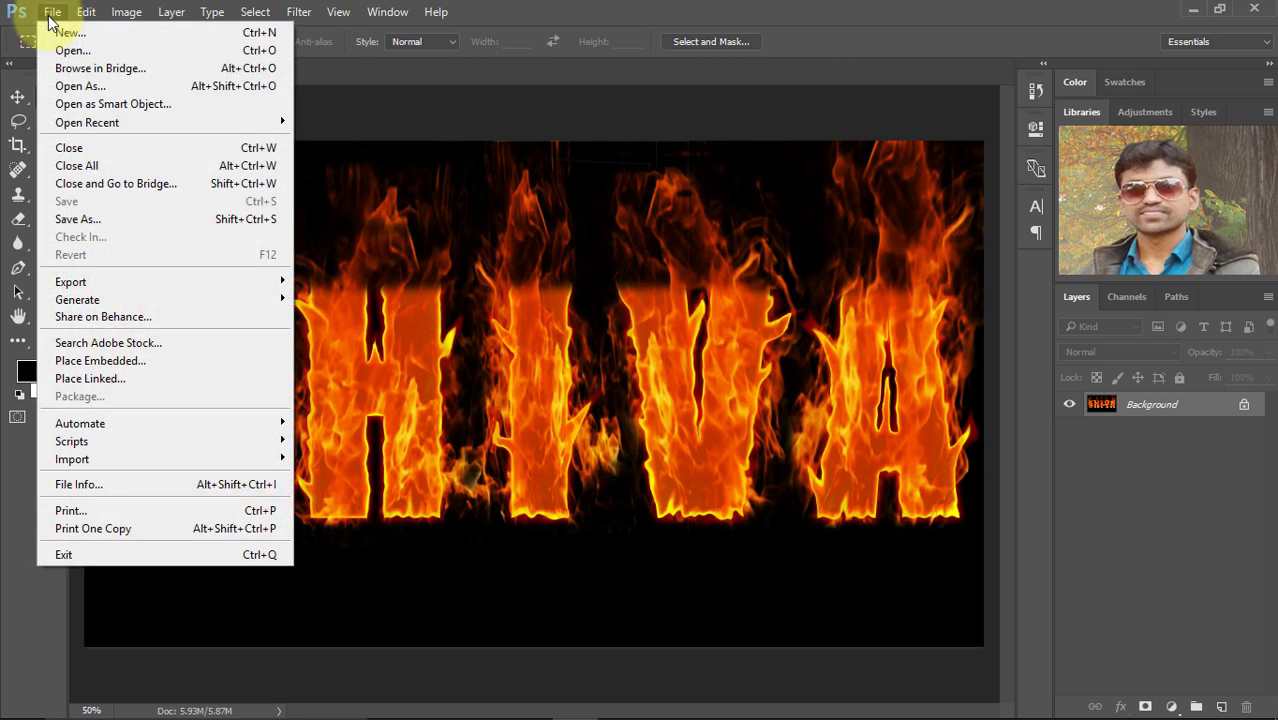
{"action": "left_click", "coordinate": [52, 12]}
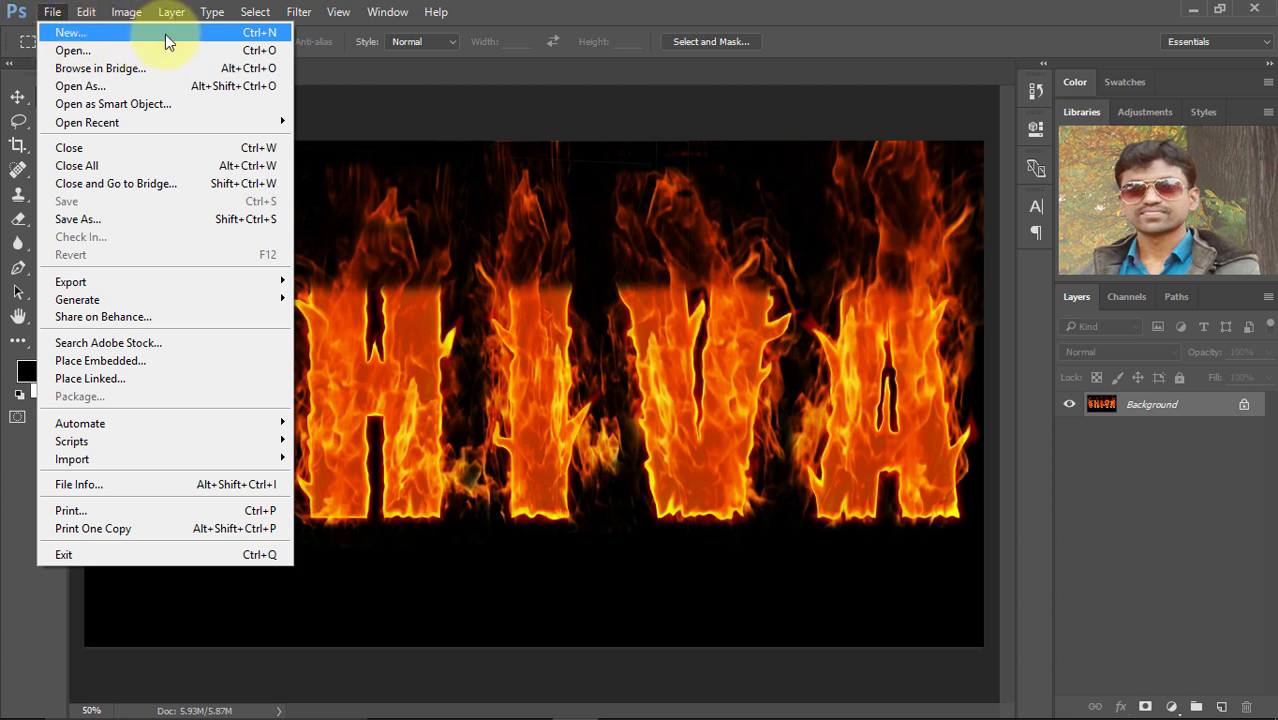
{"action": "left_click", "coordinate": [167, 36]}
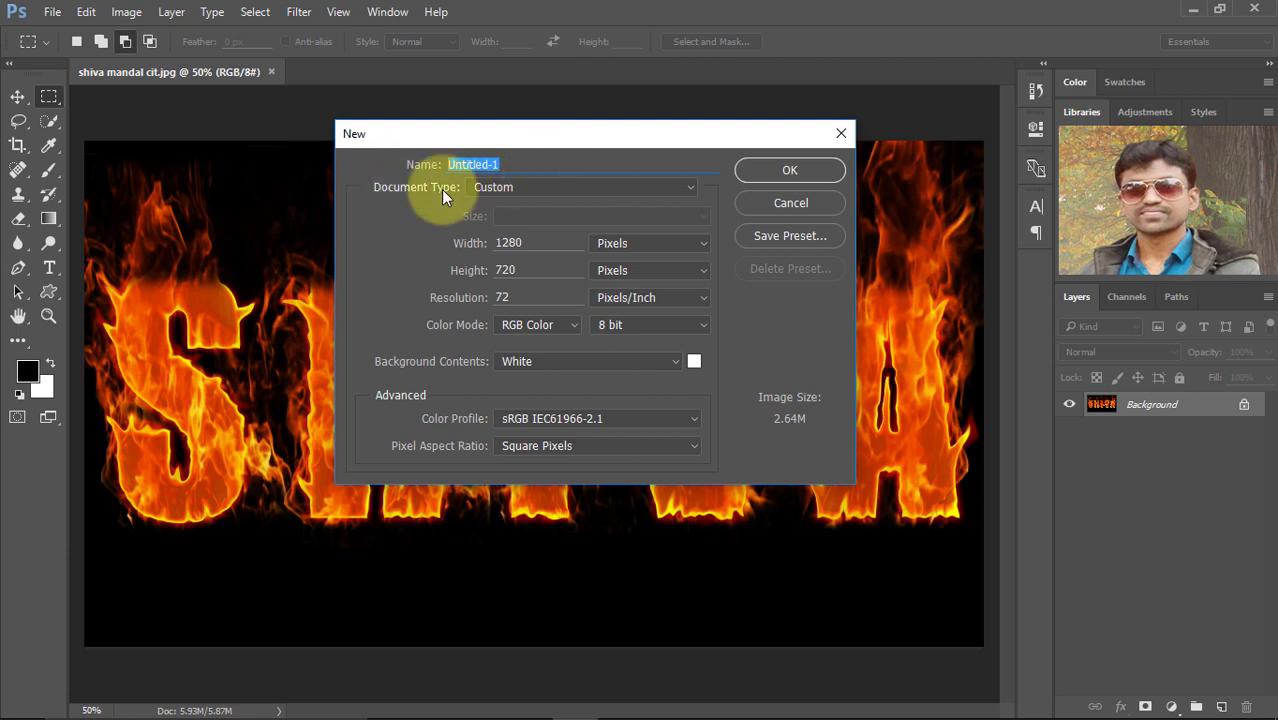
{"action": "type", "text": "shv"}
{"action": "left_click", "coordinate": [698, 245]}
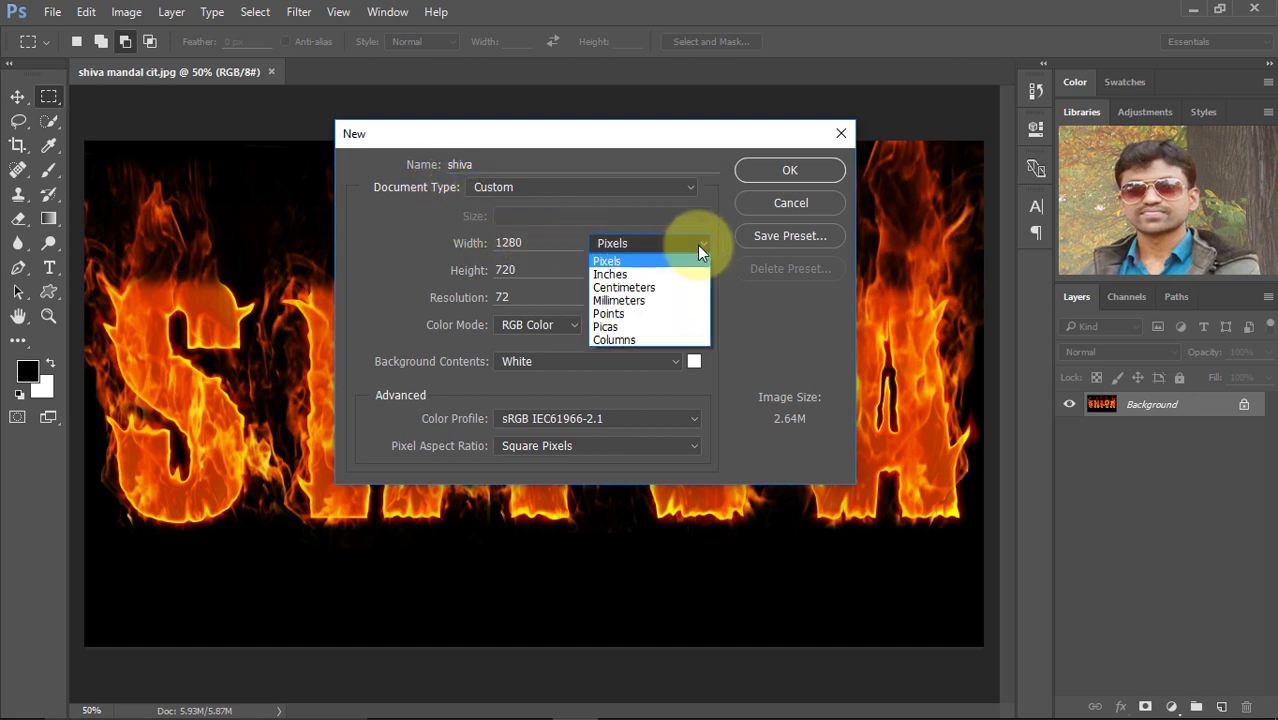
{"action": "left_click", "coordinate": [656, 259]}
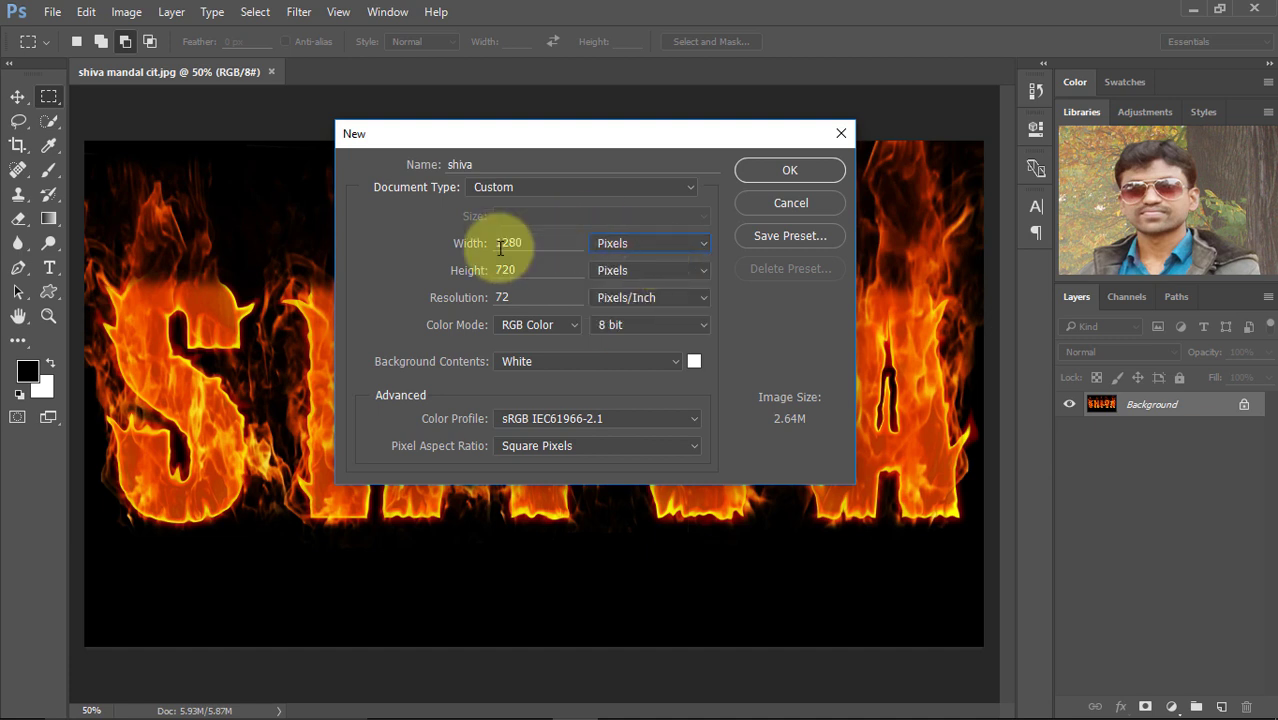
{"action": "double_click", "coordinate": [512, 243]}
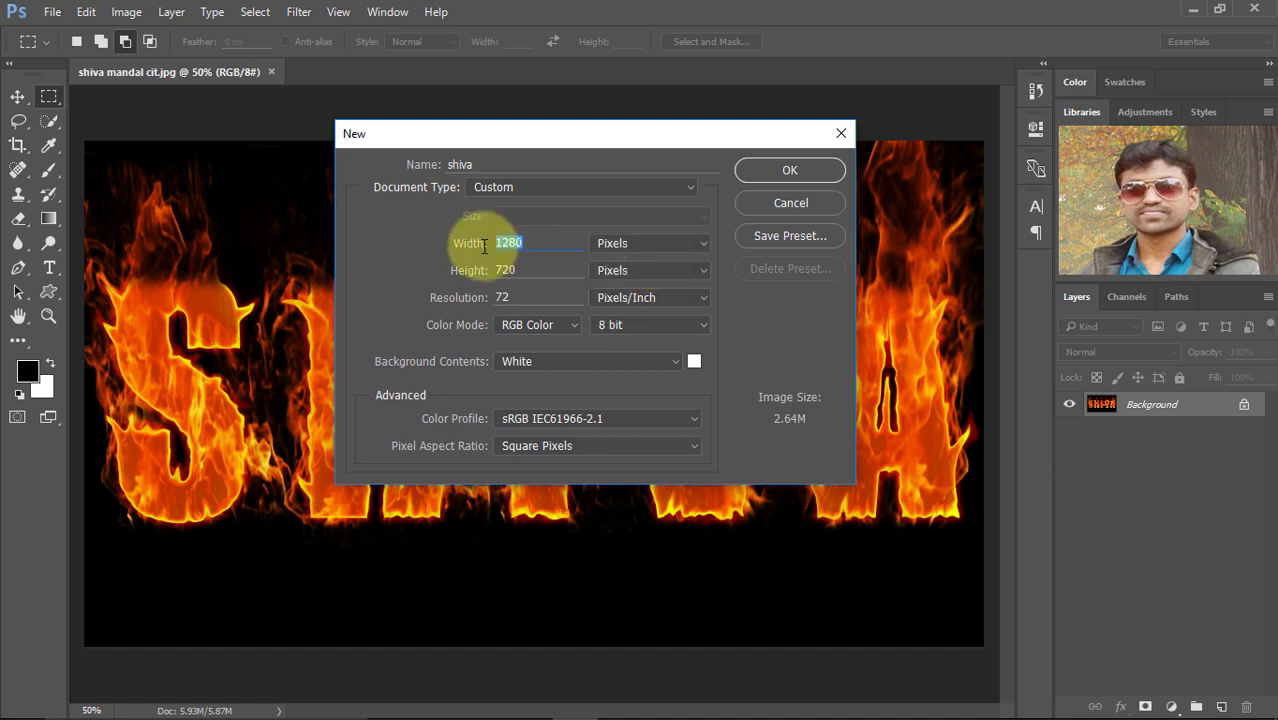
{"action": "double_click", "coordinate": [505, 271]}
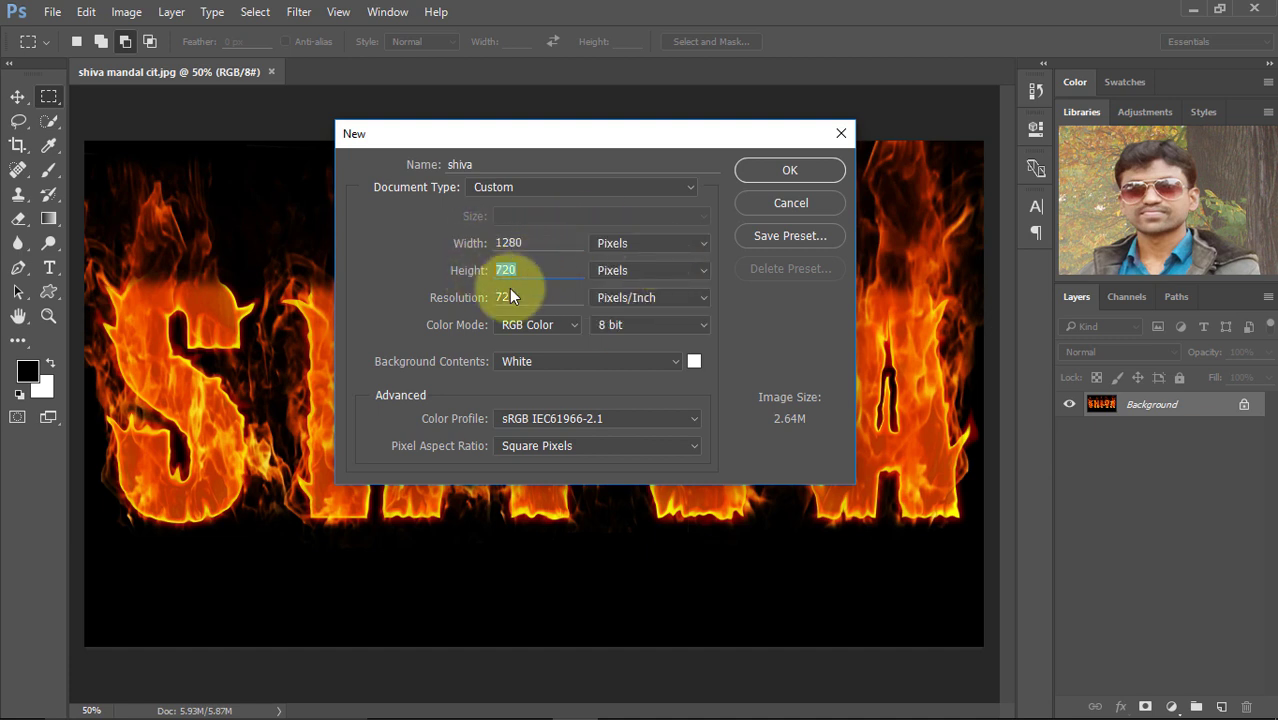
{"action": "double_click", "coordinate": [487, 297]}
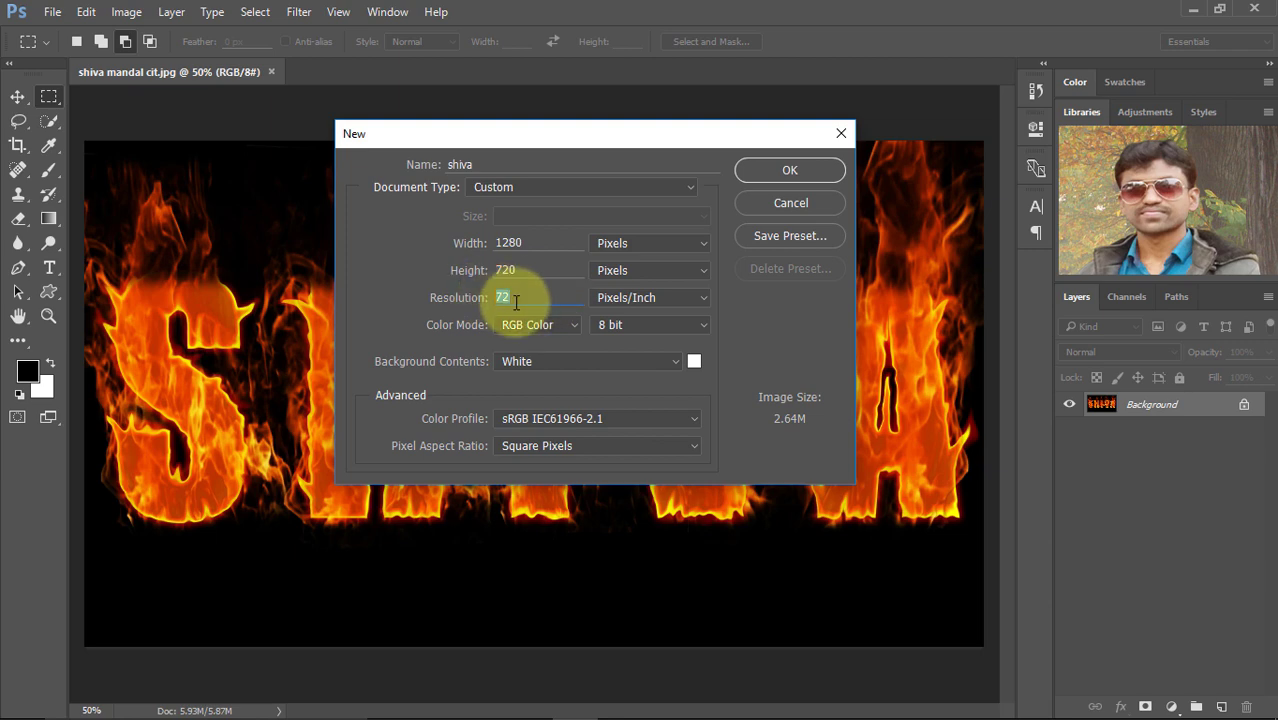
{"action": "left_click", "coordinate": [768, 171]}
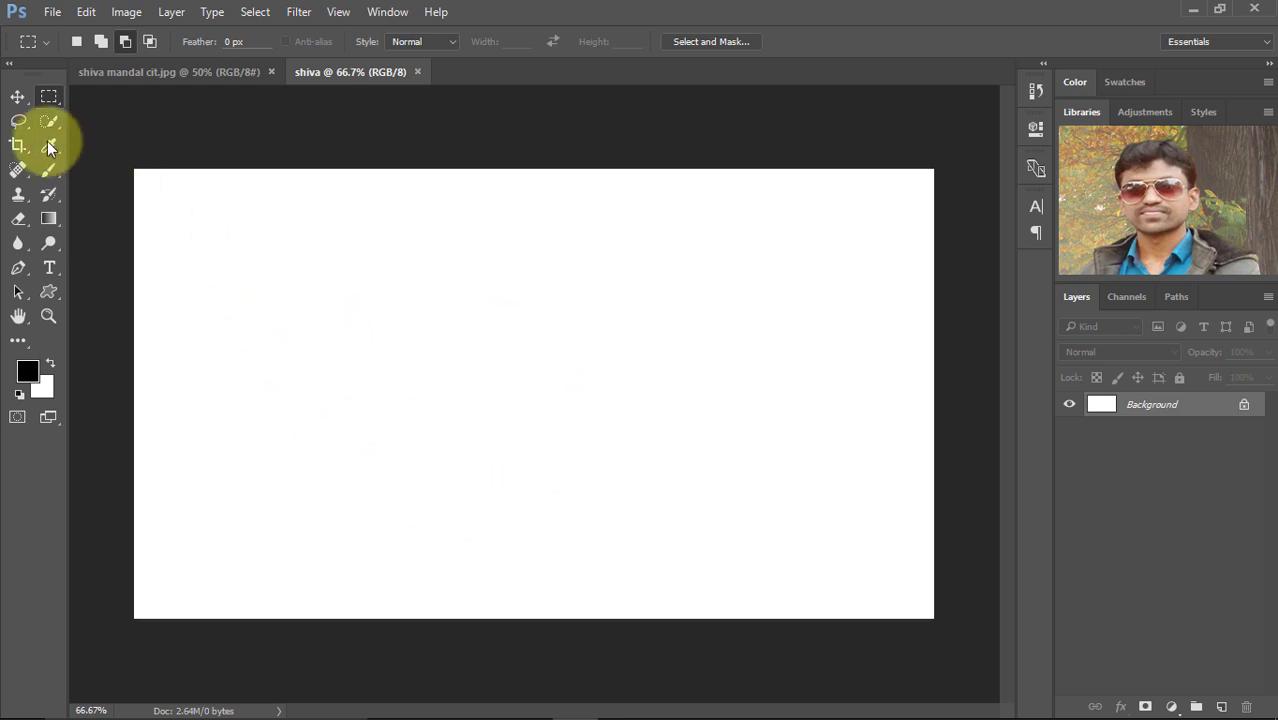
Step: Type SHIVA on the canvas in Impact, colour it black, and commit the text
{"action": "left_click", "coordinate": [49, 269]}
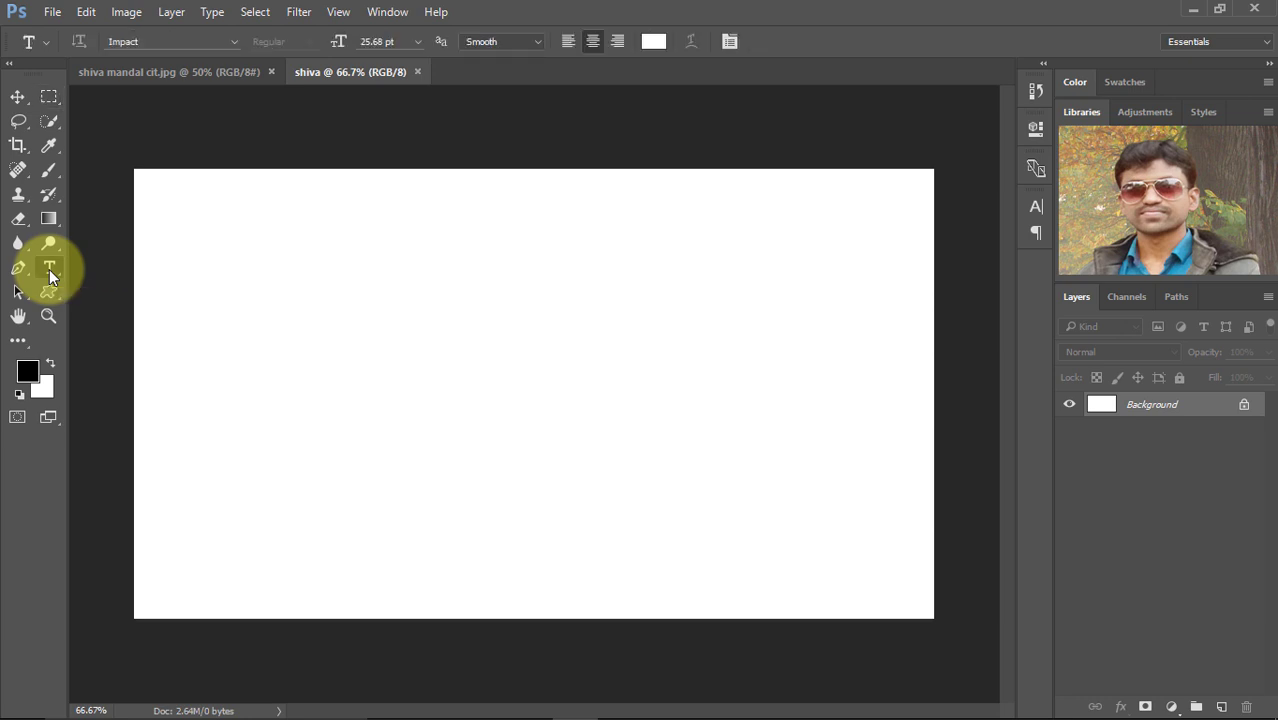
{"action": "left_click", "coordinate": [331, 364]}
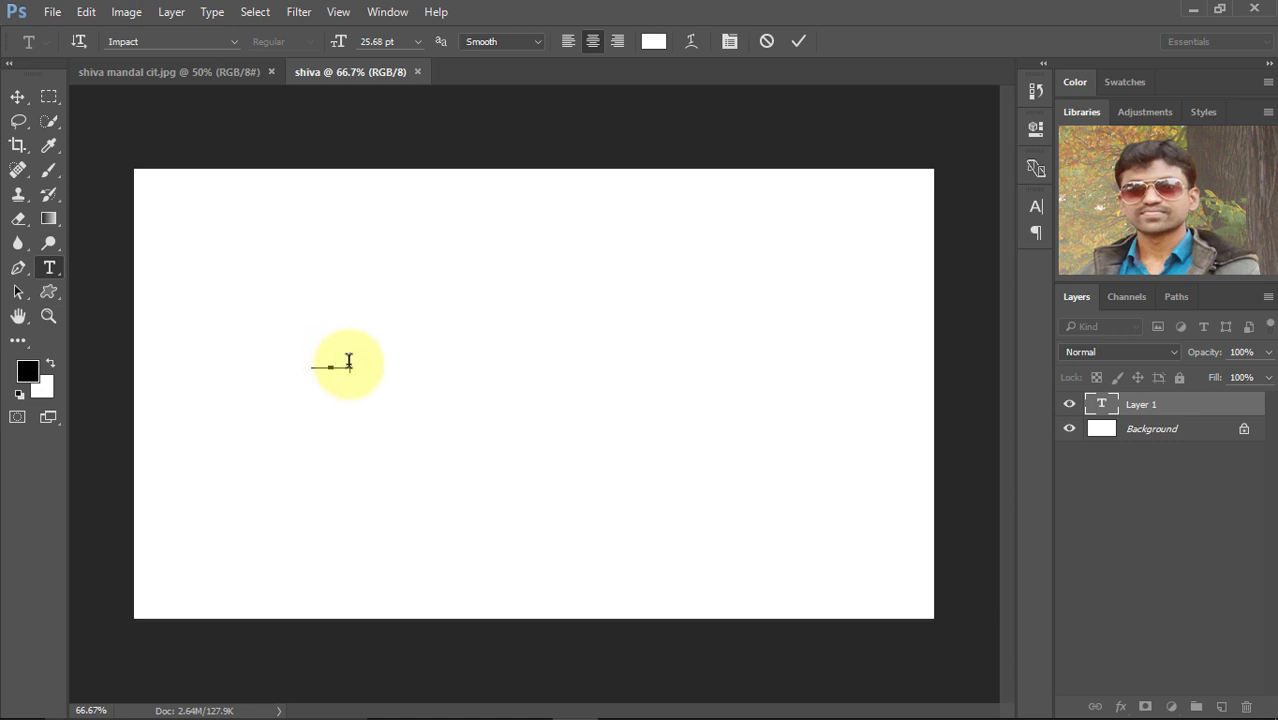
{"action": "double_click", "coordinate": [331, 364]}
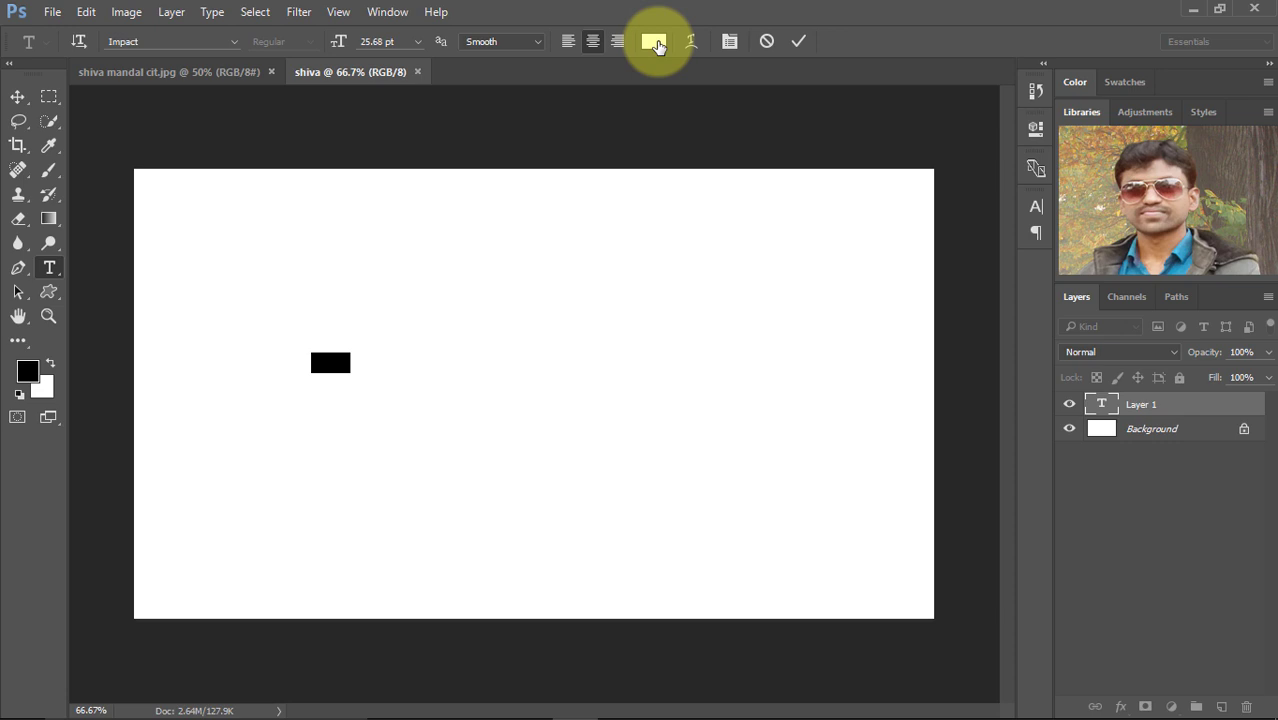
{"action": "left_click", "coordinate": [654, 42]}
{"action": "left_click", "coordinate": [773, 437]}
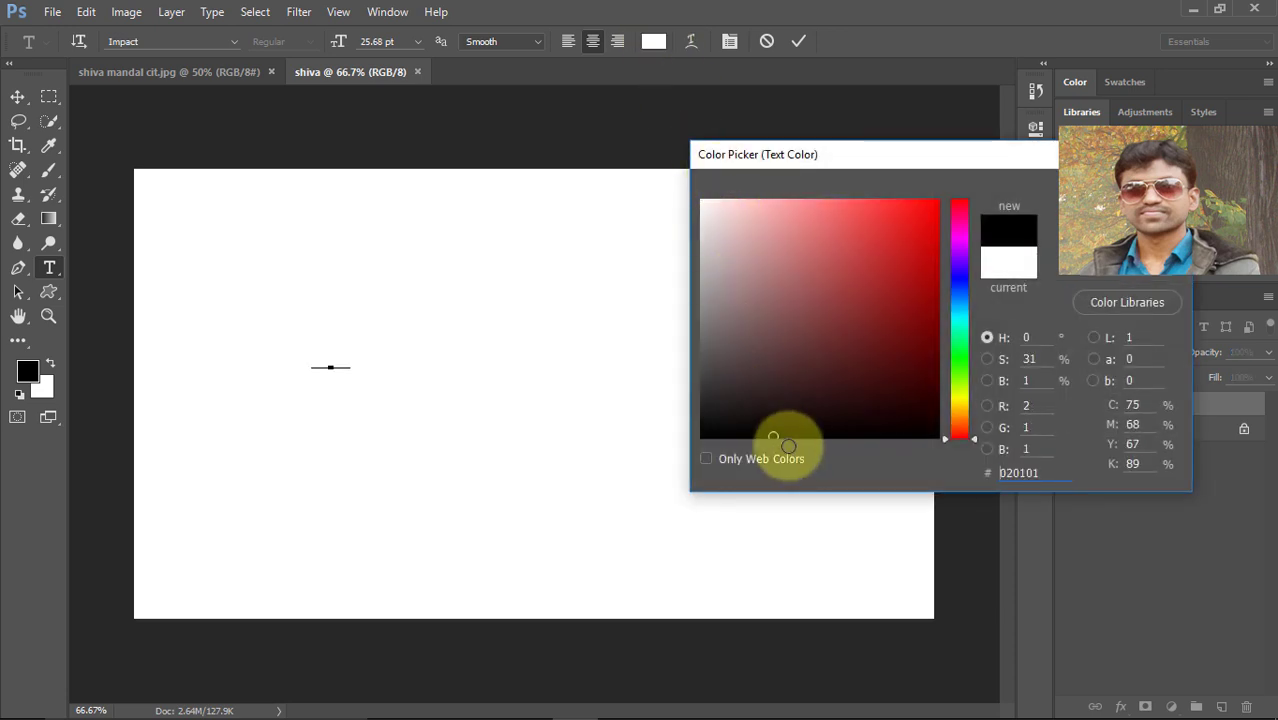
{"action": "key", "text": "Return"}
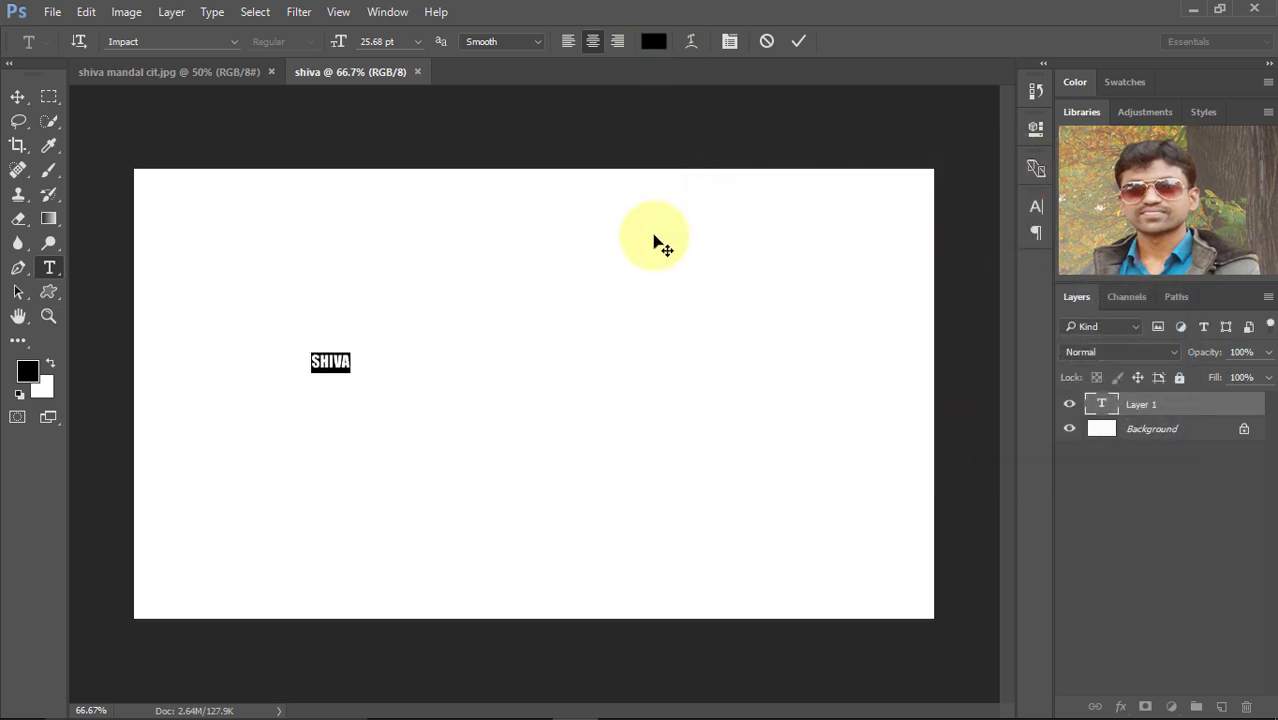
{"action": "left_click", "coordinate": [797, 43]}
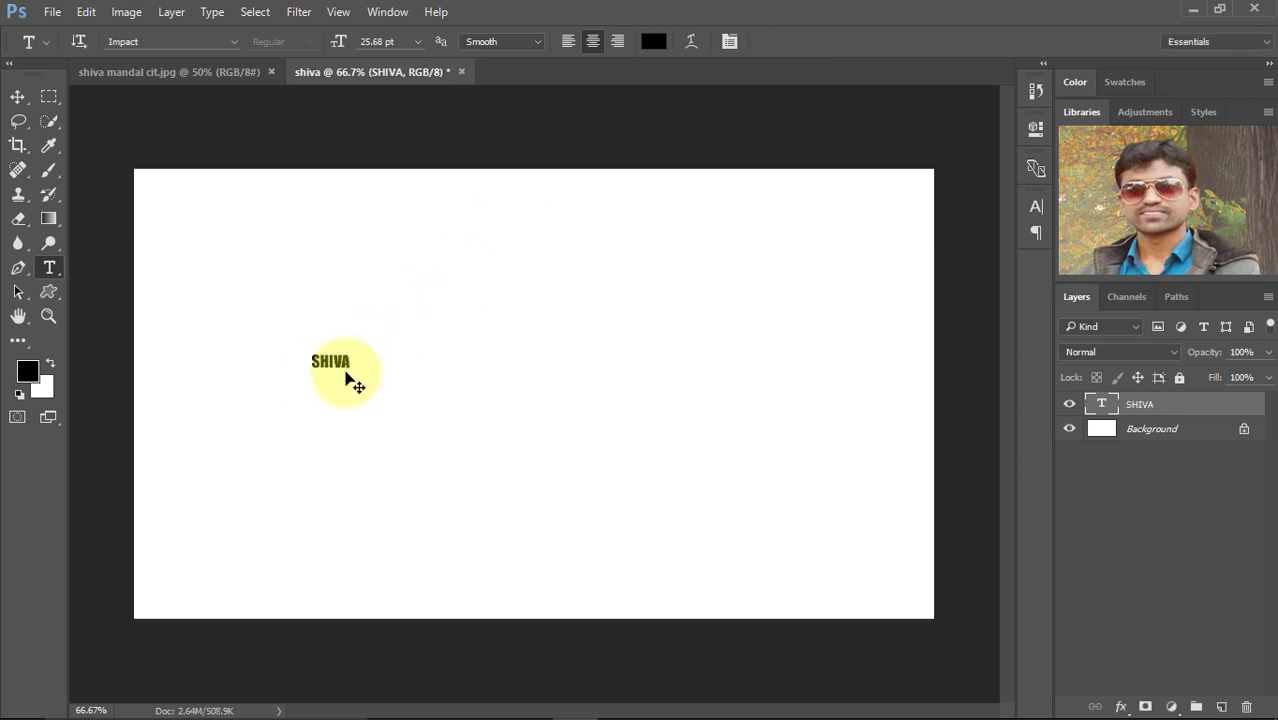
Step: Scale SHIVA up to span most of the canvas and move it toward the centre
{"action": "key", "text": "ctrl+t"}
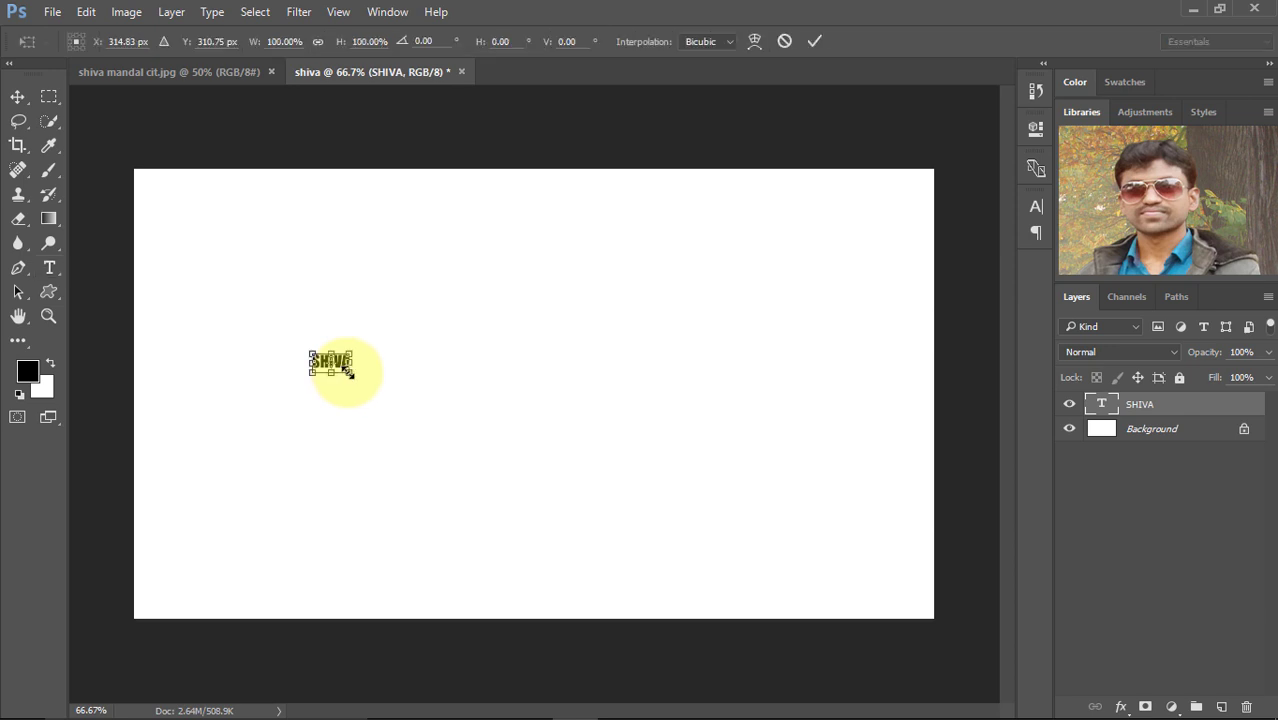
{"action": "mouse_move", "coordinate": [351, 372]}
{"action": "left_mouse_down"}
{"action": "mouse_move", "coordinate": [752, 420]}
{"action": "mouse_move", "coordinate": [791, 490]}
{"action": "left_mouse_up"}
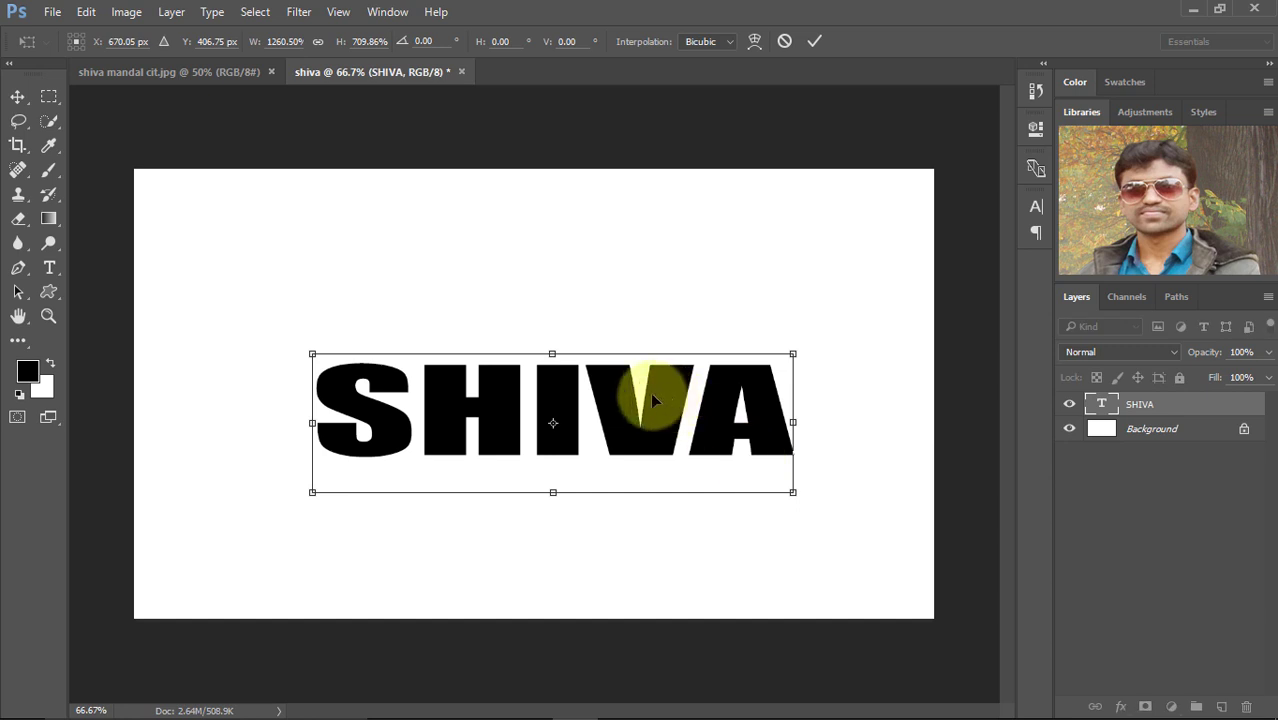
{"action": "left_click_drag", "start_coordinate": [651, 400], "coordinate": [631, 383]}
{"action": "key", "text": "Return"}
Step: Space the letters apart so the word reads S H I V A
{"action": "key", "text": "t"}
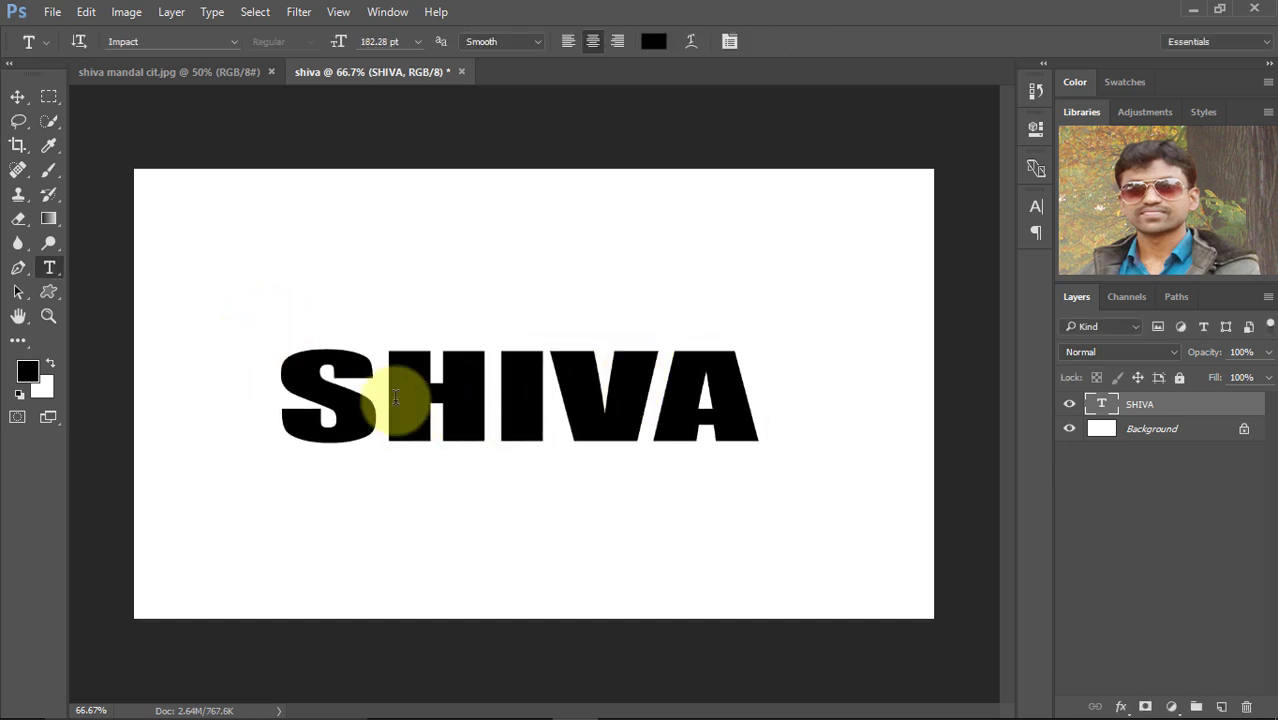
{"action": "left_click", "coordinate": [381, 392]}
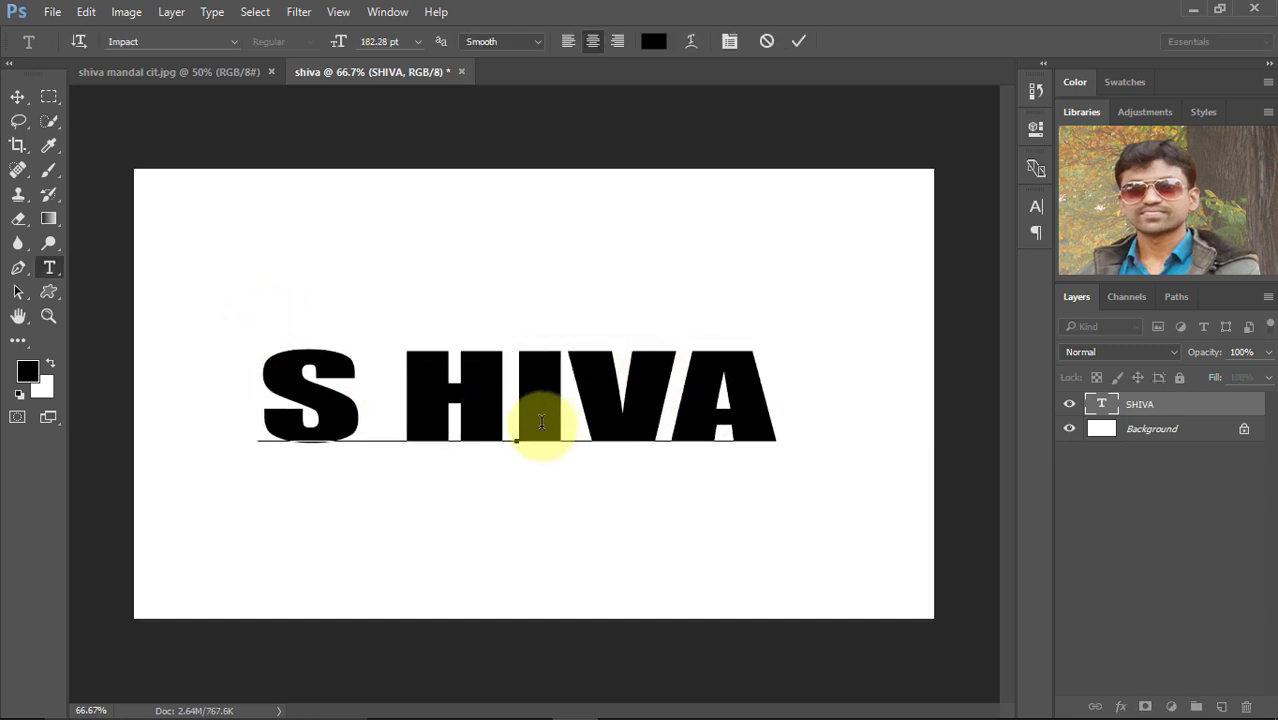
{"action": "left_click", "coordinate": [511, 405]}
{"action": "left_click", "coordinate": [578, 416]}
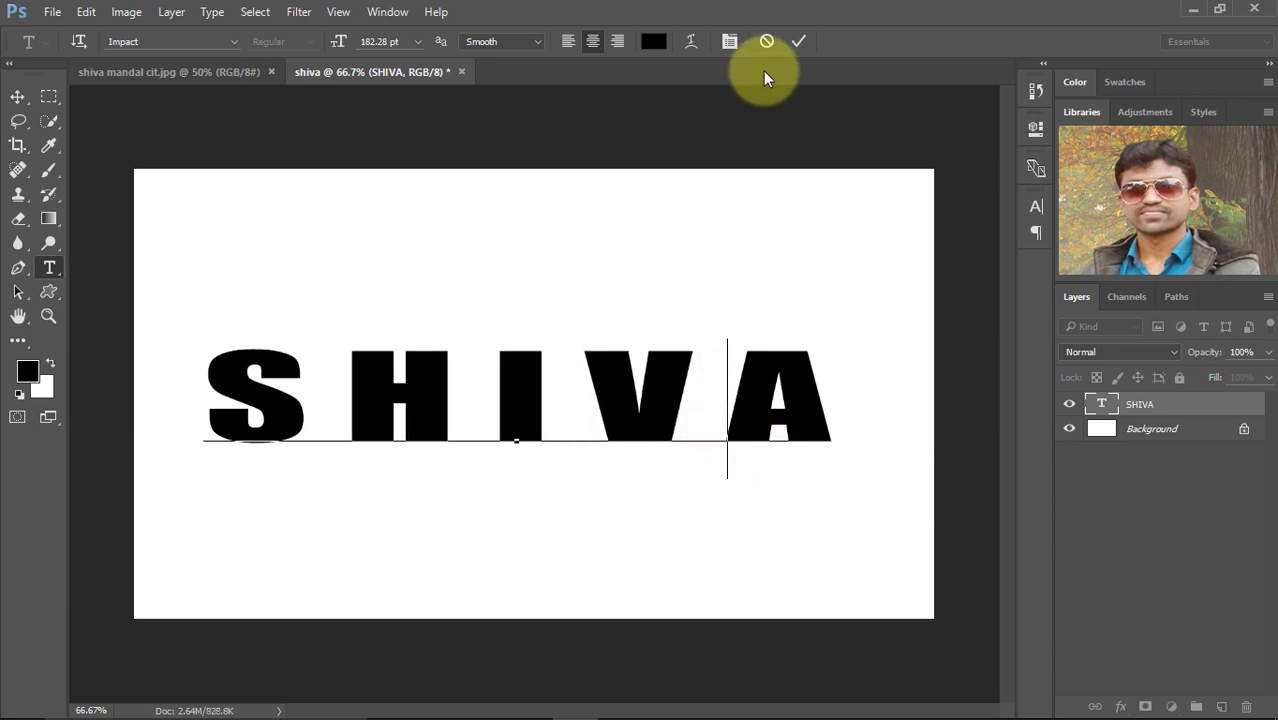
{"action": "left_click", "coordinate": [797, 42]}
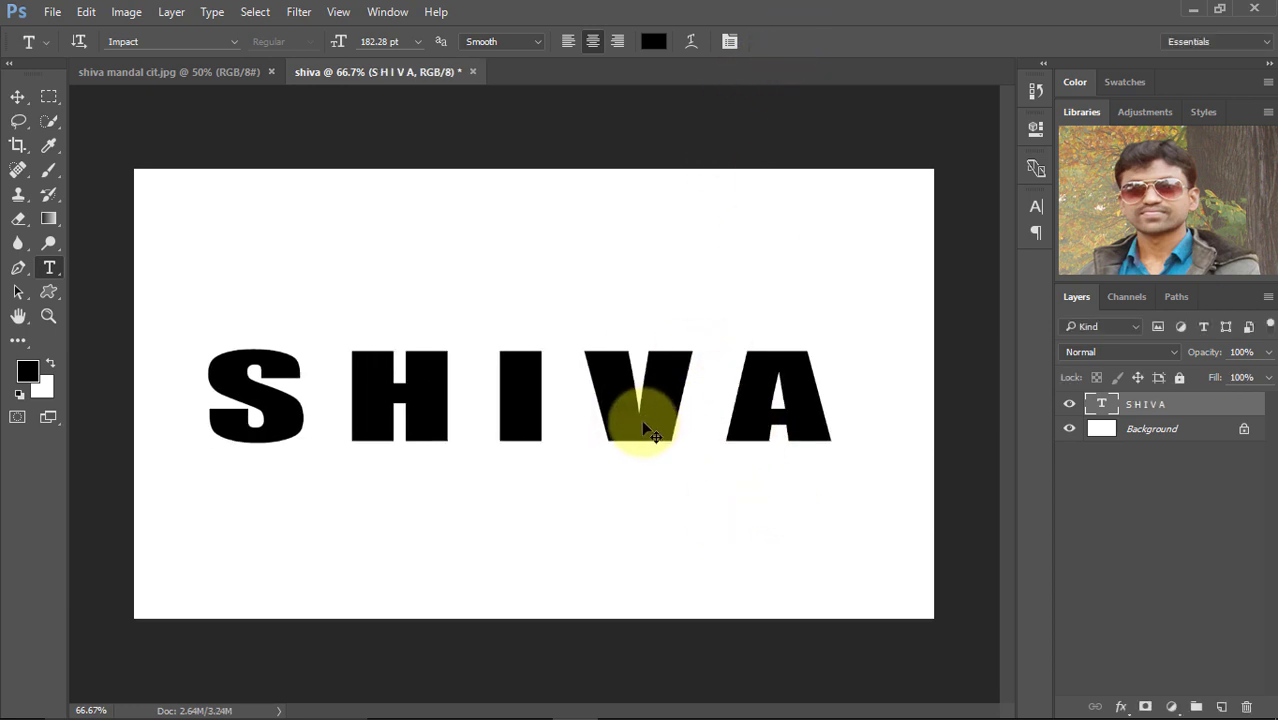
Step: Stretch the spaced lettering taller and wider, centred vertically on the canvas
{"action": "key", "text": "ctrl+t"}
{"action": "mouse_move", "coordinate": [834, 334]}
{"action": "left_mouse_down"}
{"action": "mouse_move", "coordinate": [856, 309]}
{"action": "mouse_move", "coordinate": [893, 309]}
{"action": "left_mouse_up"}
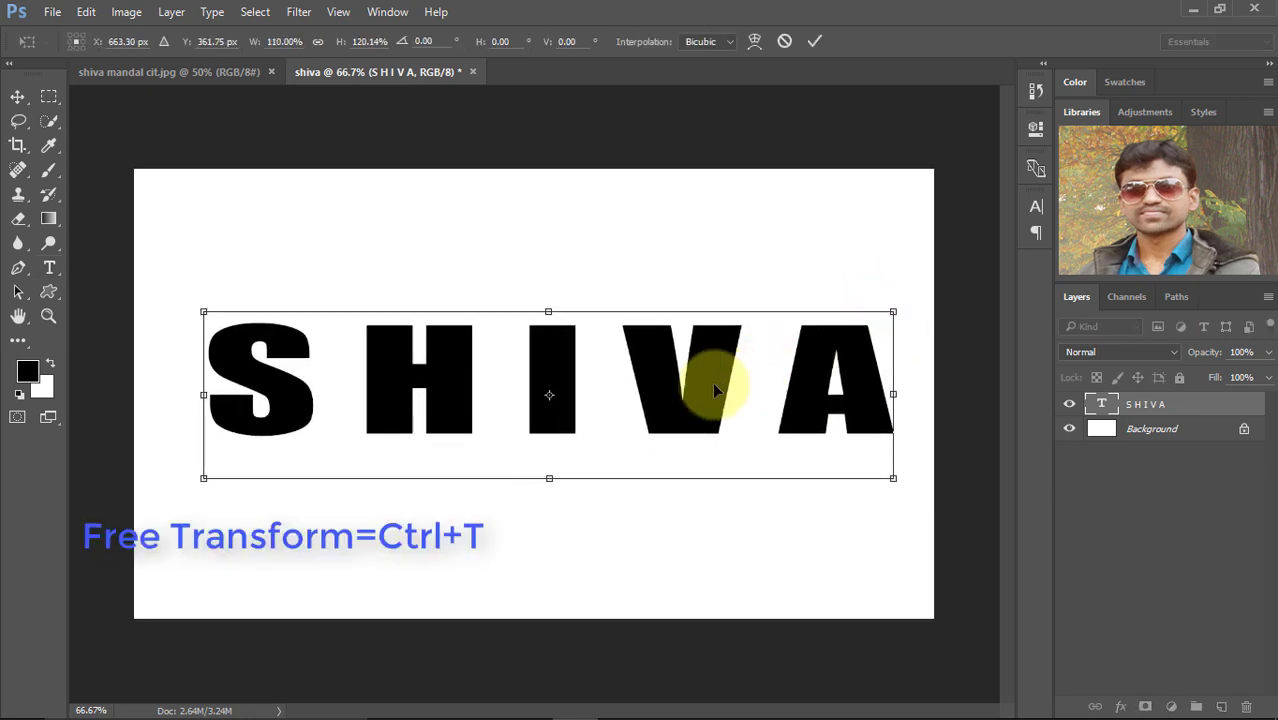
{"action": "left_click_drag", "start_coordinate": [713, 388], "coordinate": [698, 404]}
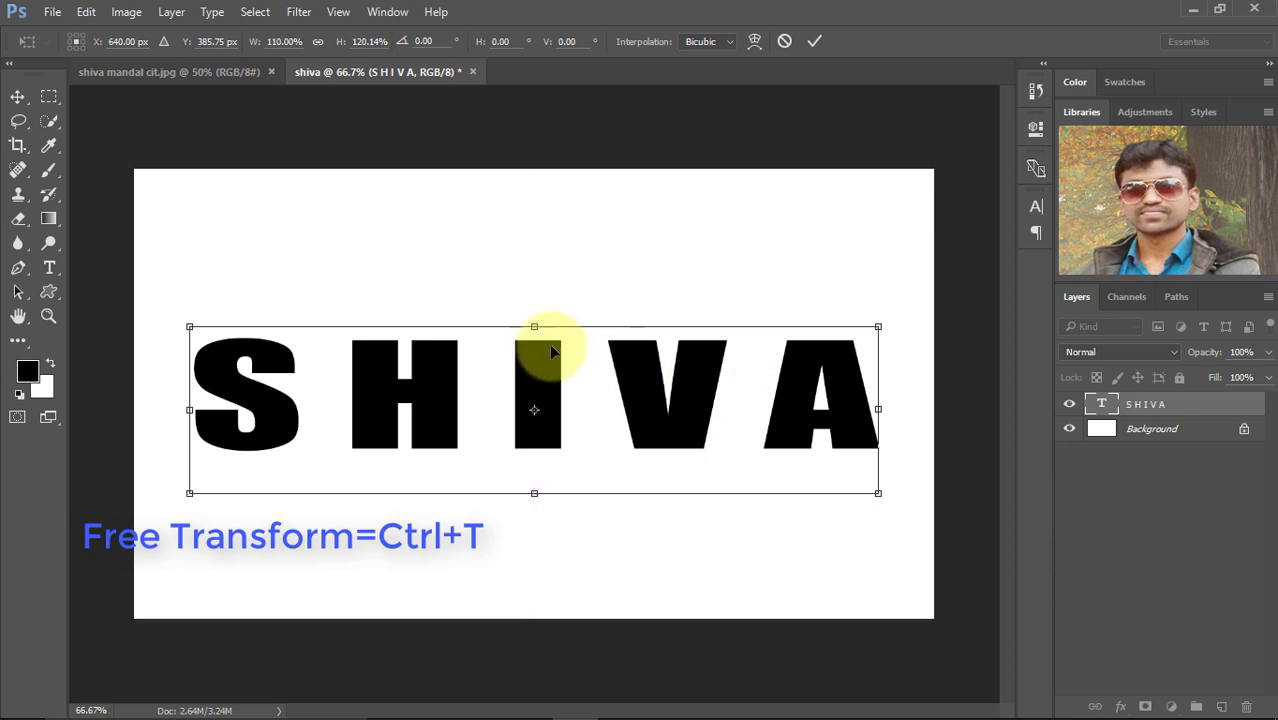
{"action": "left_click_drag", "start_coordinate": [534, 327], "coordinate": [535, 271]}
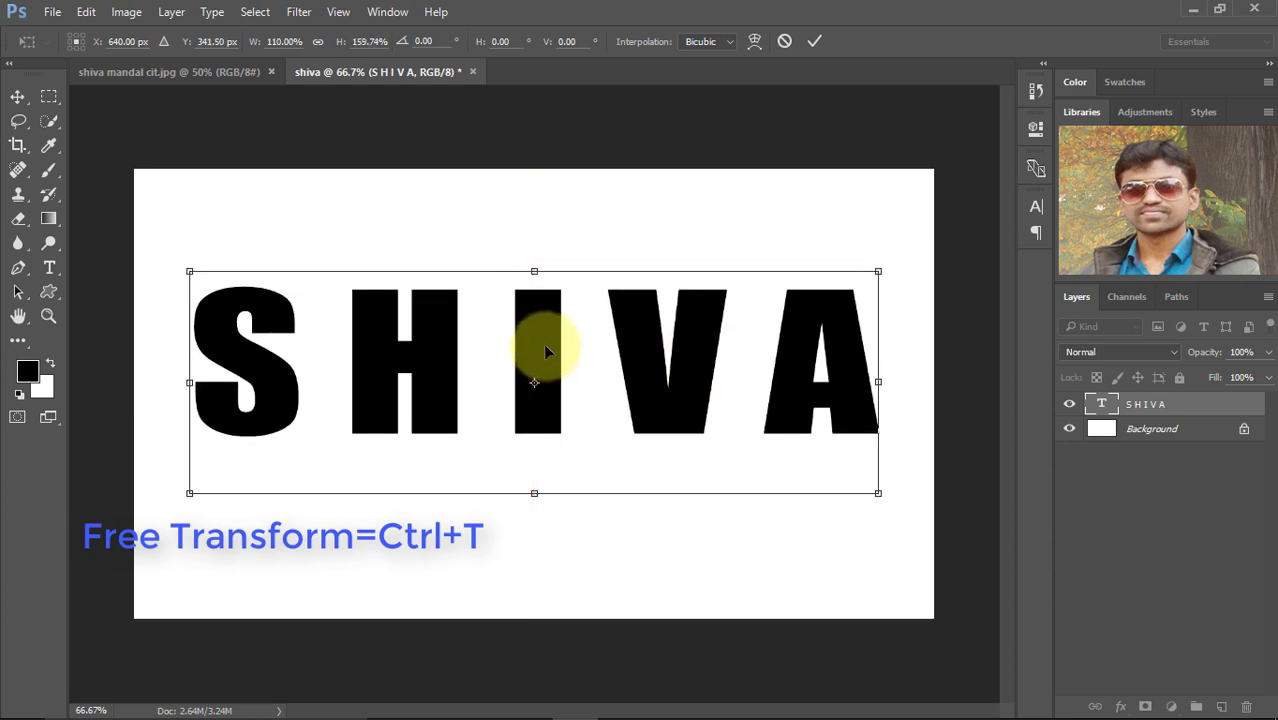
{"action": "left_click_drag", "start_coordinate": [544, 354], "coordinate": [545, 372]}
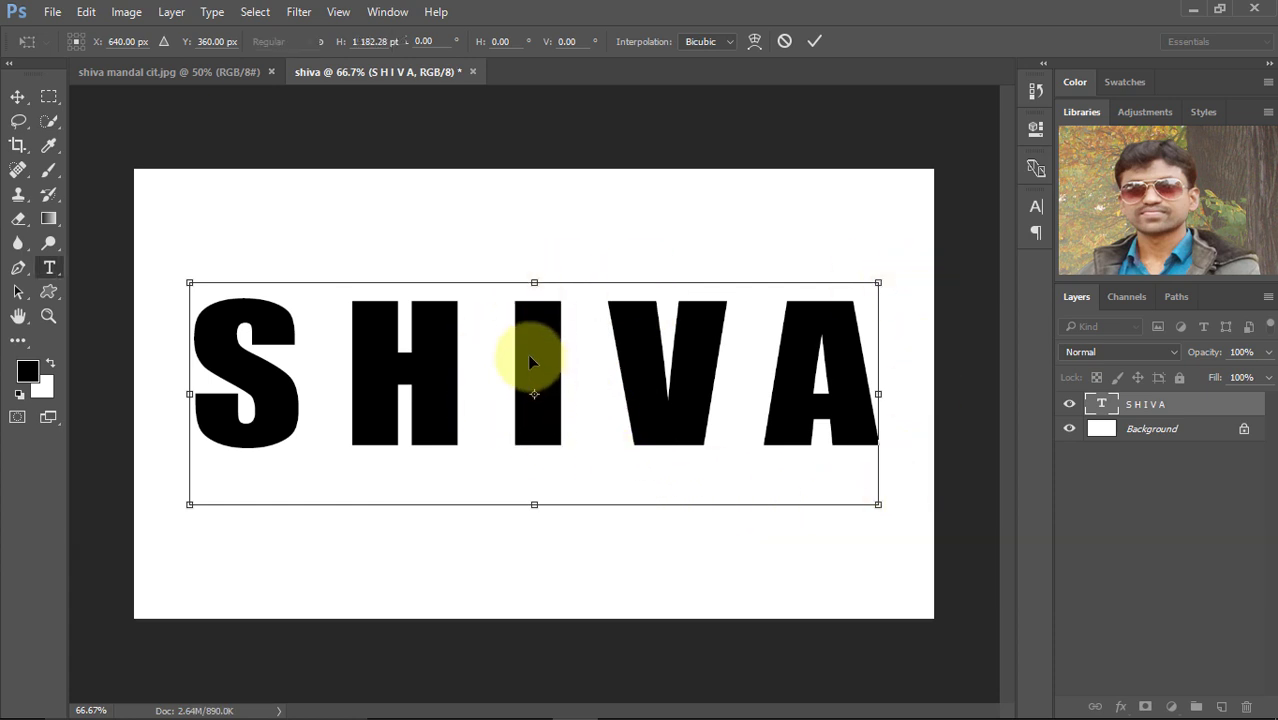
{"action": "key", "text": "Return"}
{"action": "key", "text": "t"}
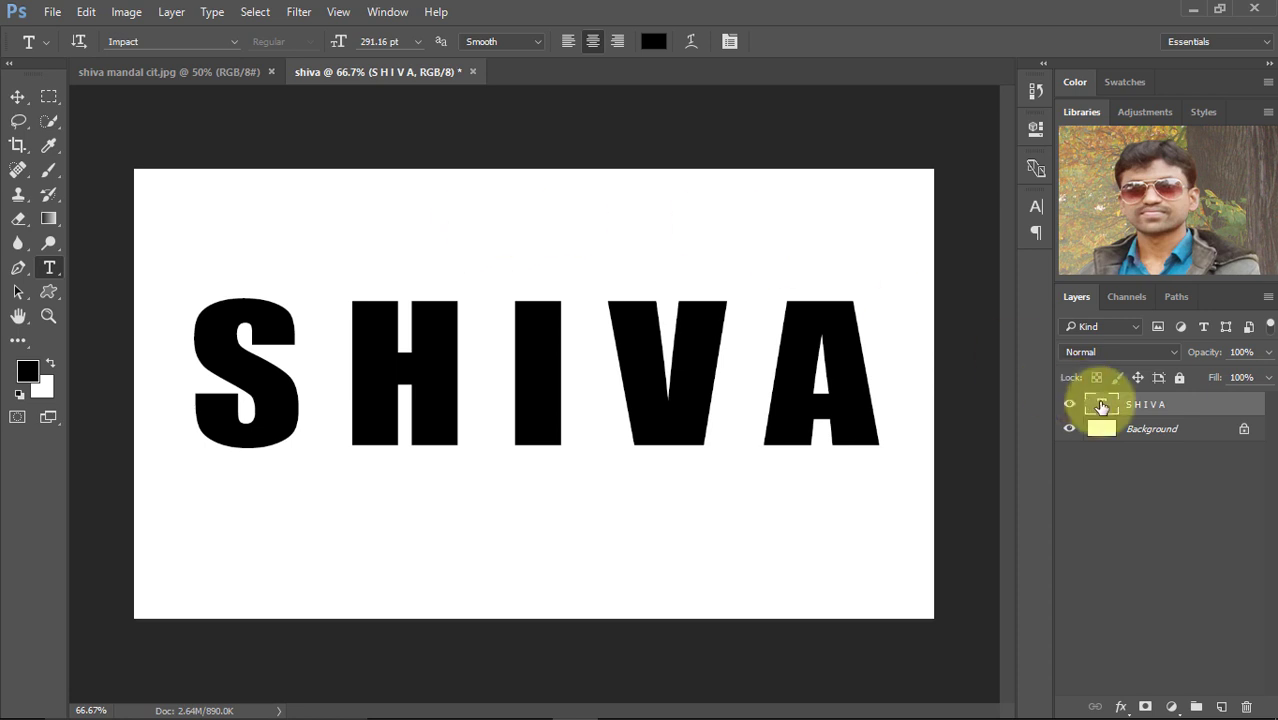
Step: Fill the Background layer with solid black
{"action": "left_click", "coordinate": [1174, 439]}
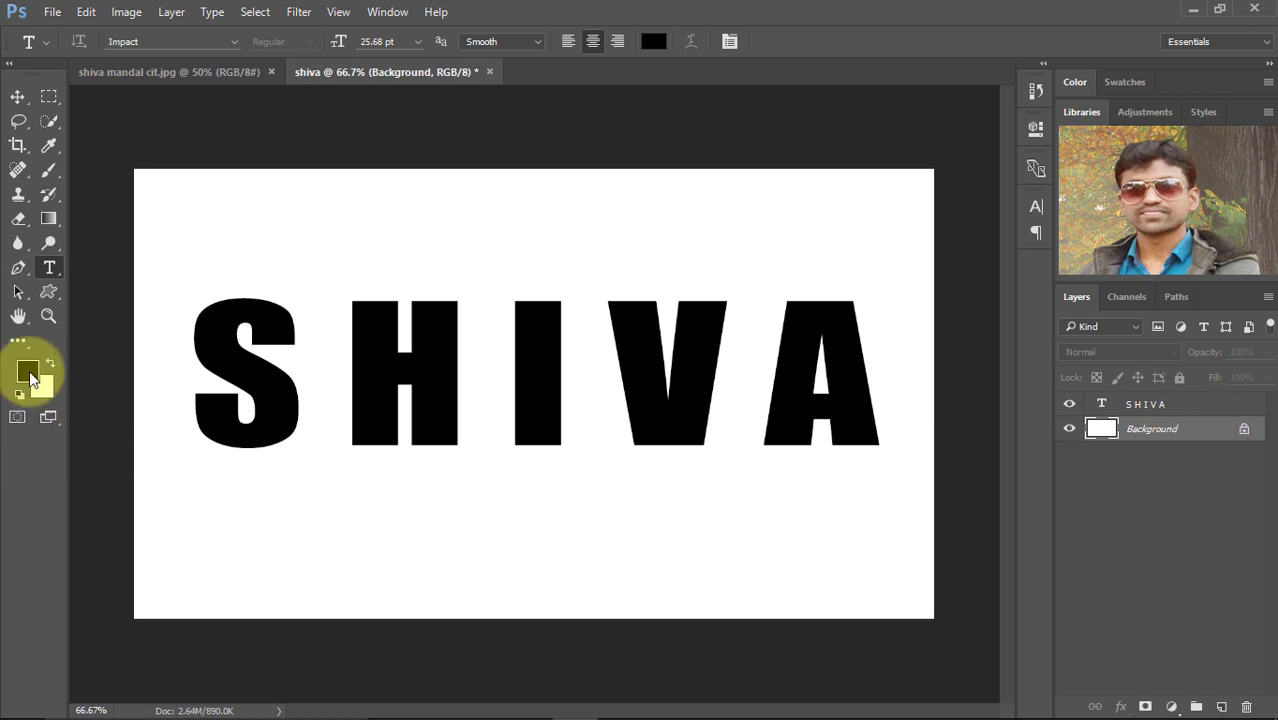
{"action": "left_click", "coordinate": [28, 375]}
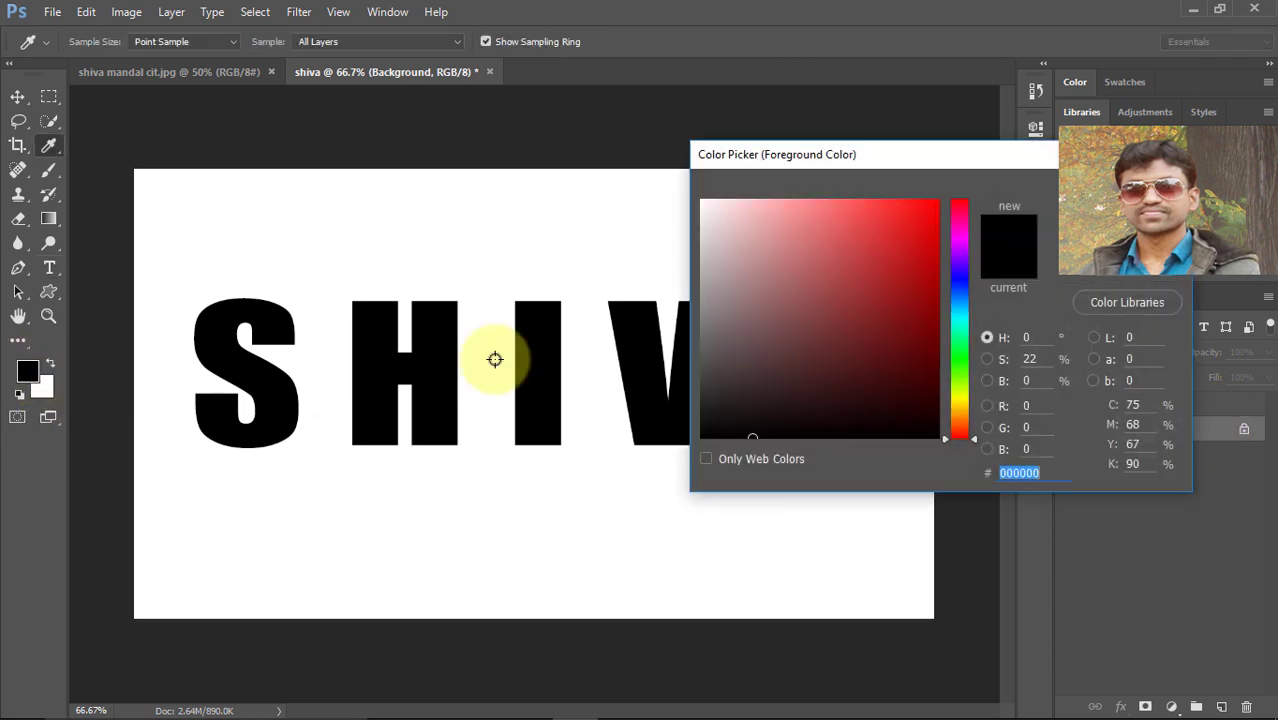
{"action": "mouse_move", "coordinate": [776, 422]}
{"action": "left_mouse_down"}
{"action": "mouse_move", "coordinate": [795, 451]}
{"action": "mouse_move", "coordinate": [728, 438]}
{"action": "left_mouse_up"}
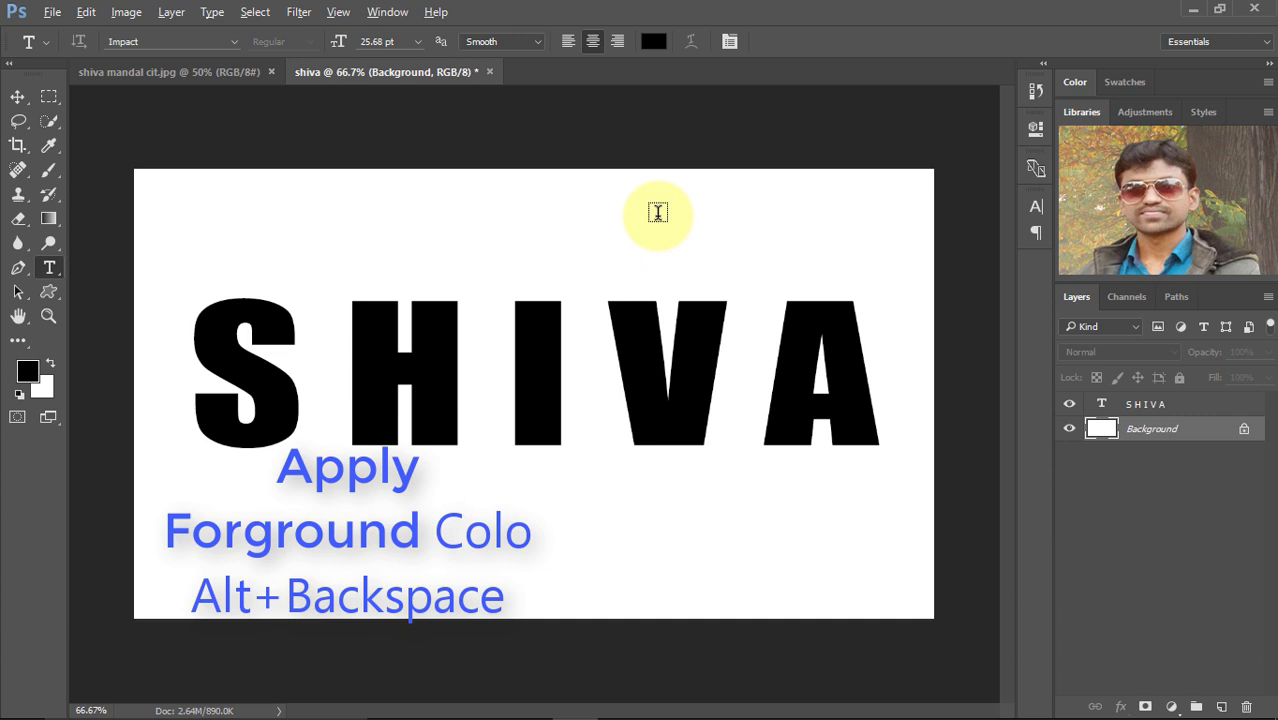
{"action": "key", "text": "alt+BackSpace"}
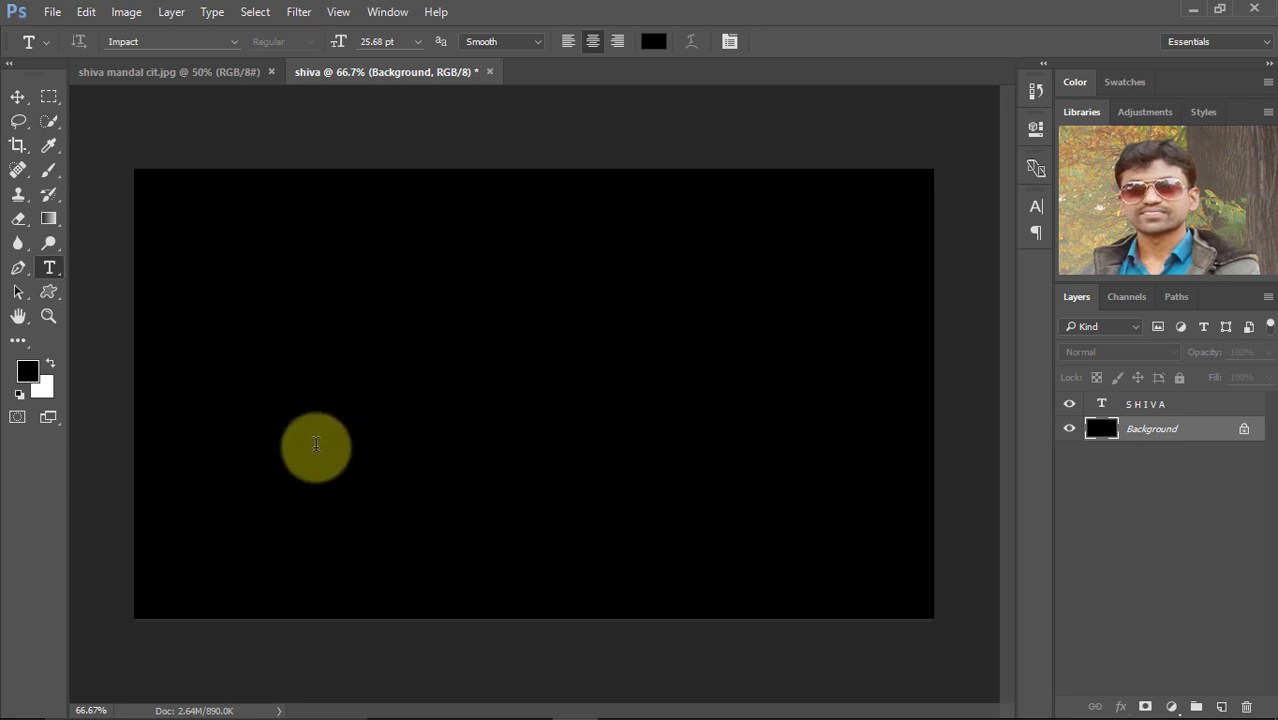
{"action": "left_click", "coordinate": [413, 402]}
Step: Recolour all the SHIVA text white (#ffffff) and commit it
{"action": "key", "text": "ctrl+a"}
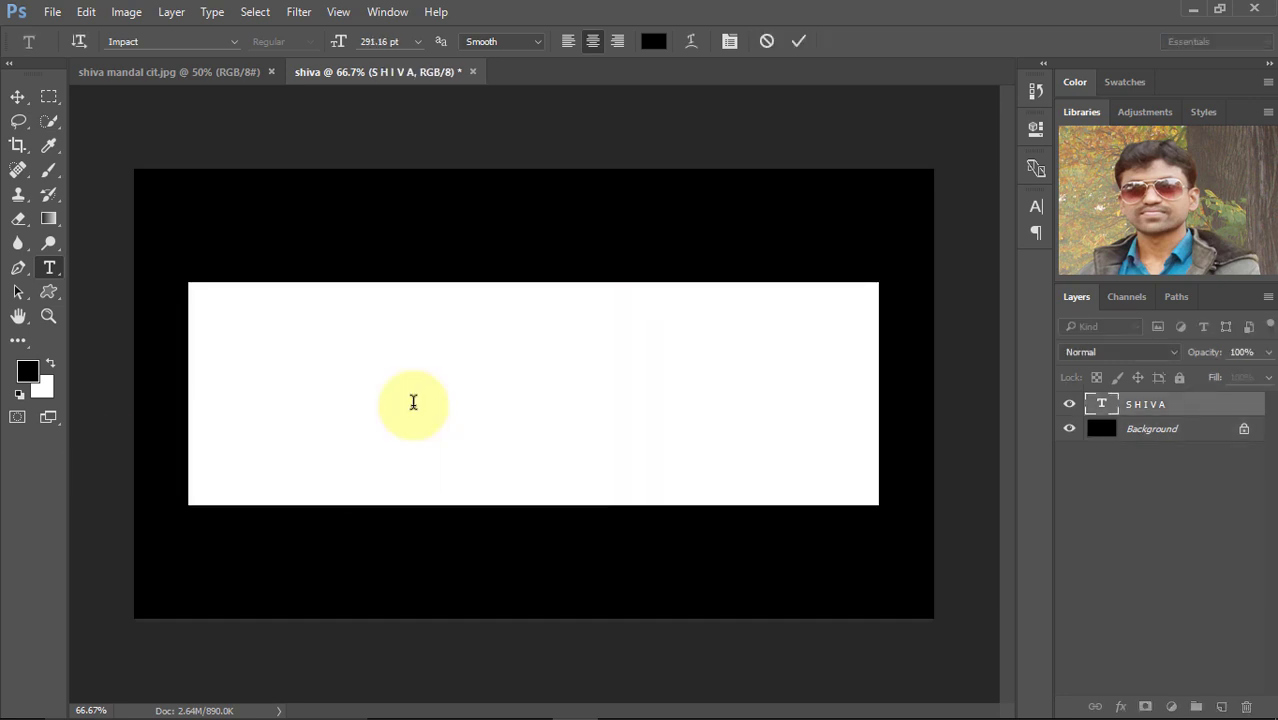
{"action": "left_click", "coordinate": [655, 42]}
{"action": "left_click_drag", "start_coordinate": [736, 220], "coordinate": [693, 191]}
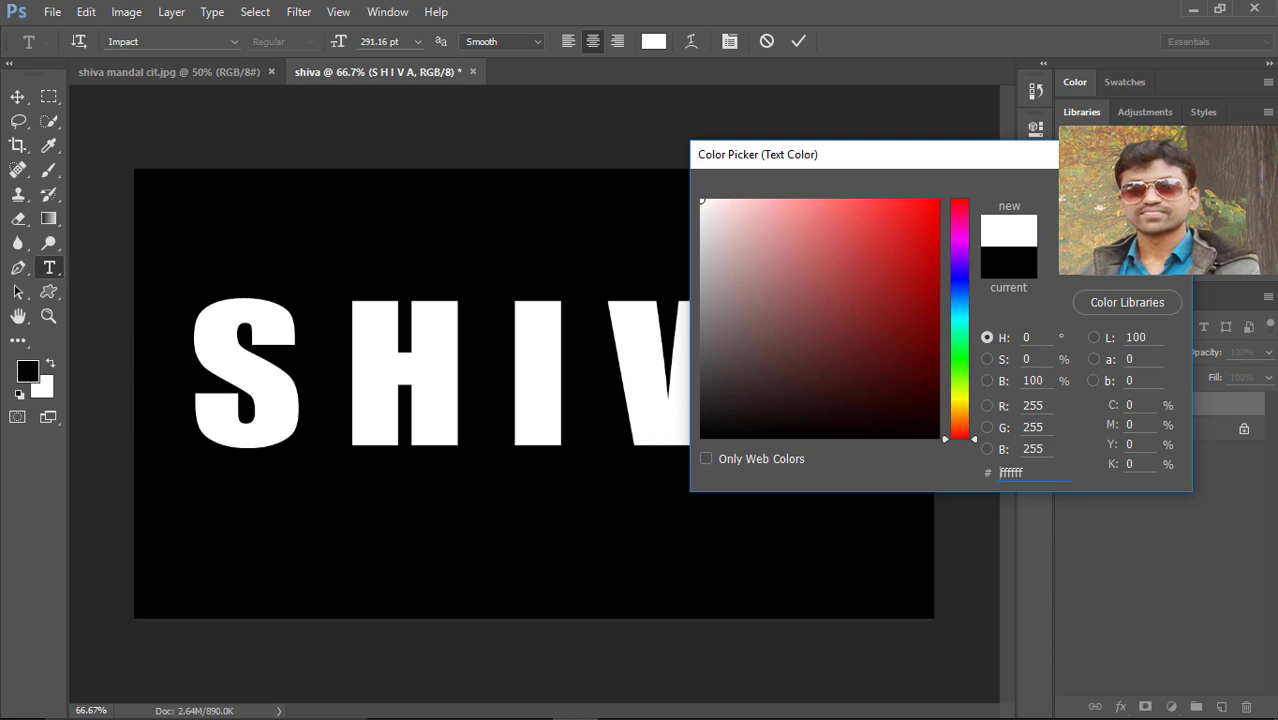
{"action": "key", "text": "Return"}
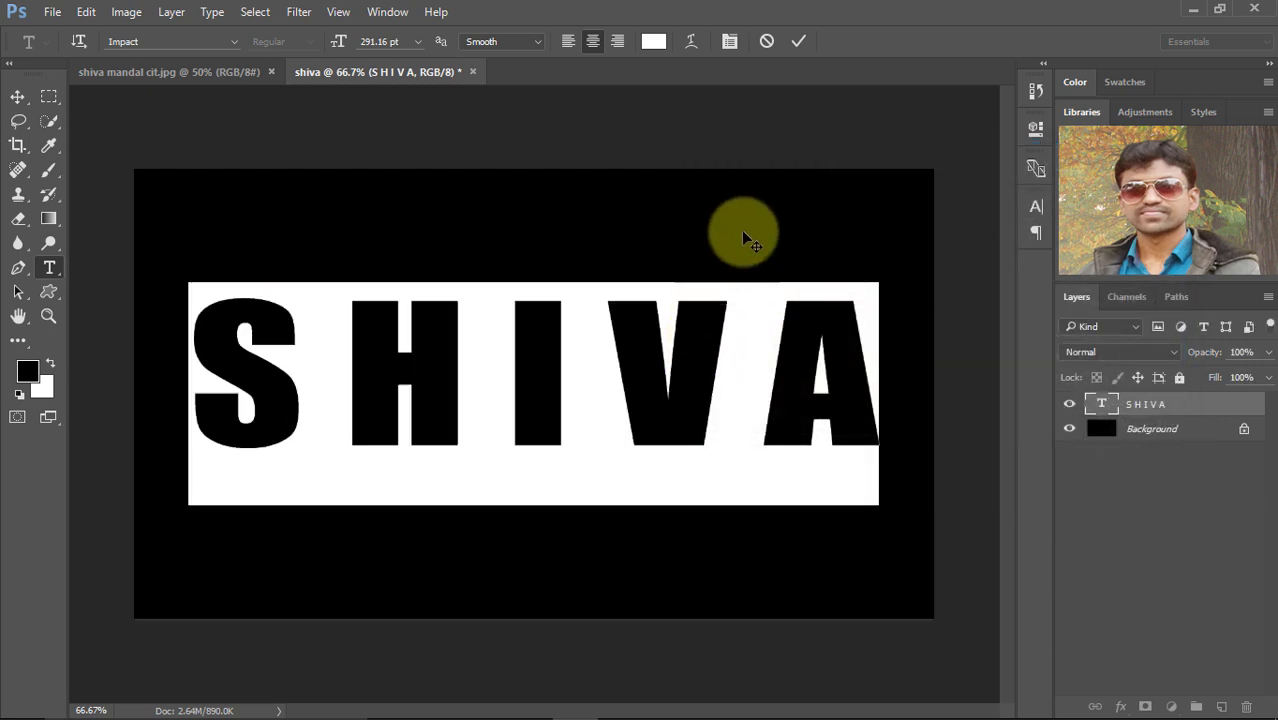
{"action": "left_click", "coordinate": [799, 42]}
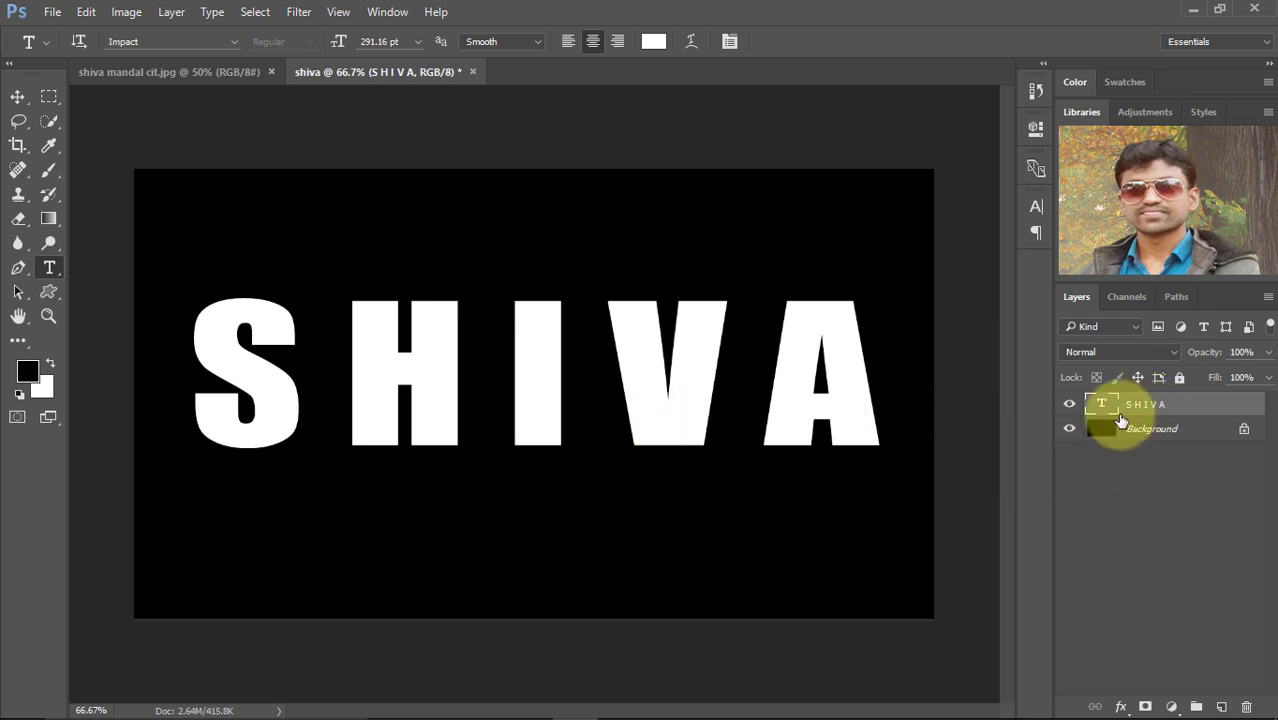
Step: Rasterize the SHIVA type layer via its Rasterize Type option
{"action": "right_click", "coordinate": [1238, 406]}
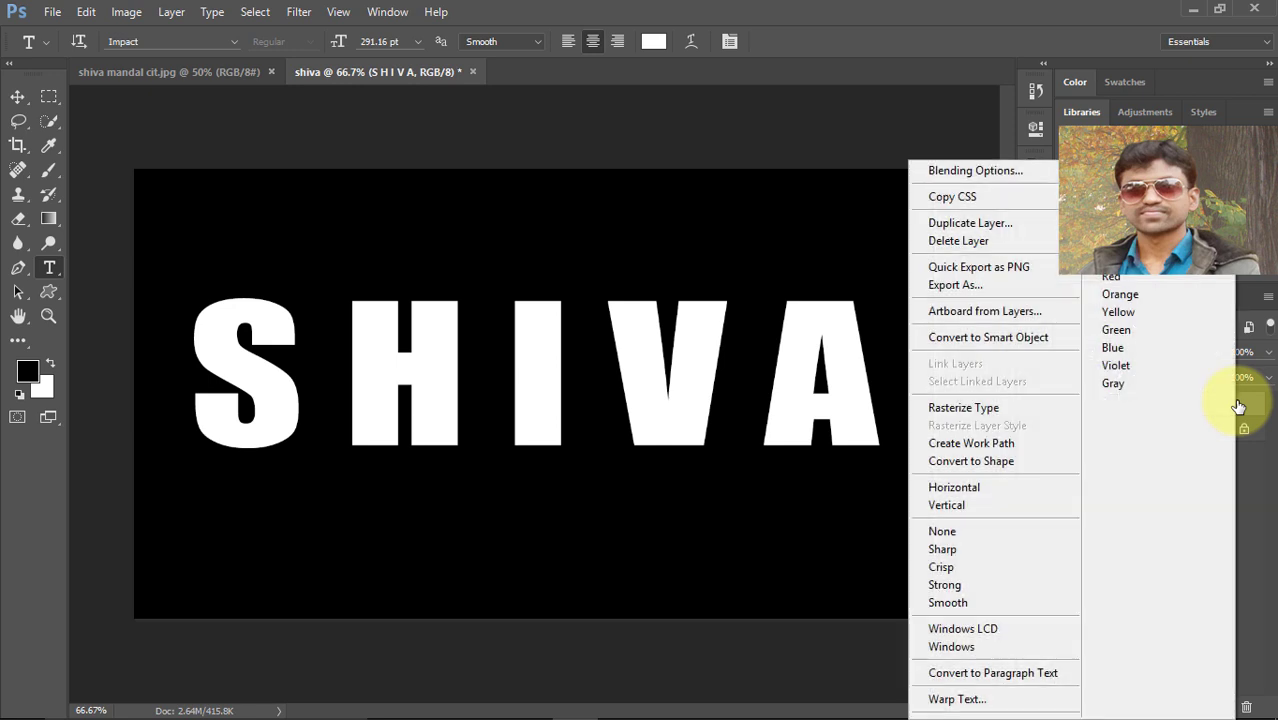
{"action": "left_click", "coordinate": [1040, 408]}
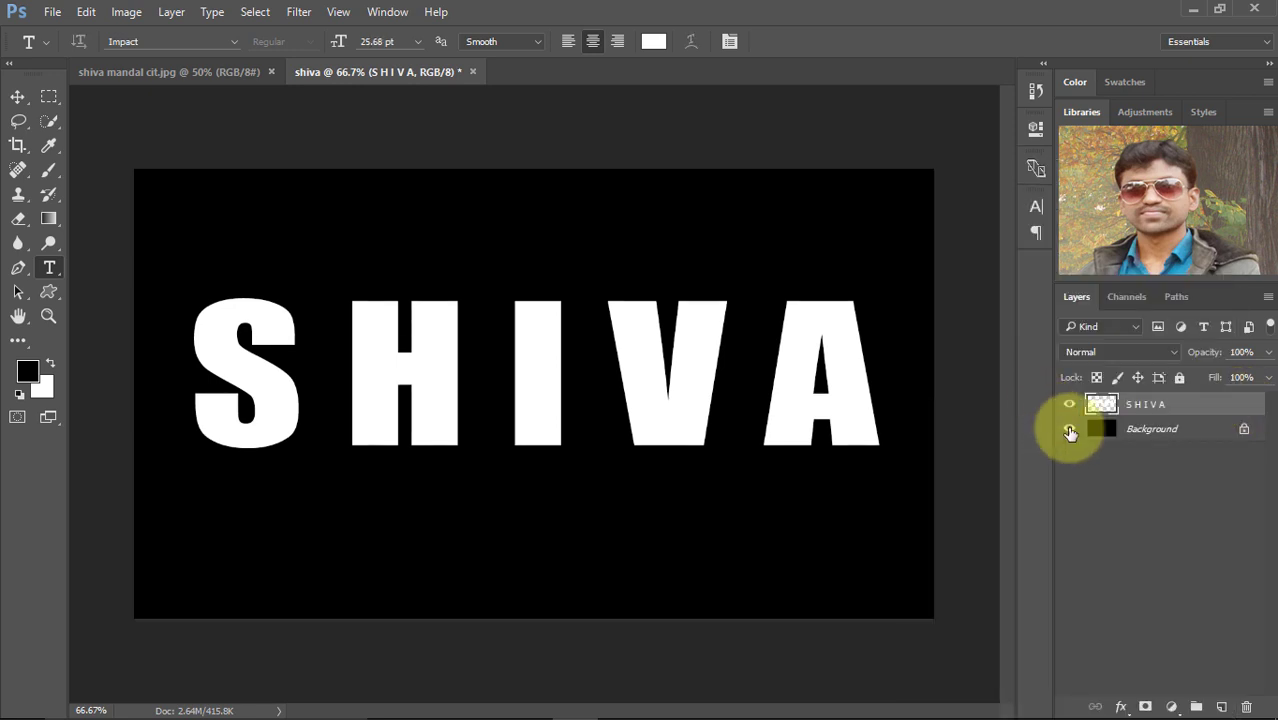
Step: Box-select the S and H letters and move each onto its own layer
{"action": "left_click", "coordinate": [50, 100]}
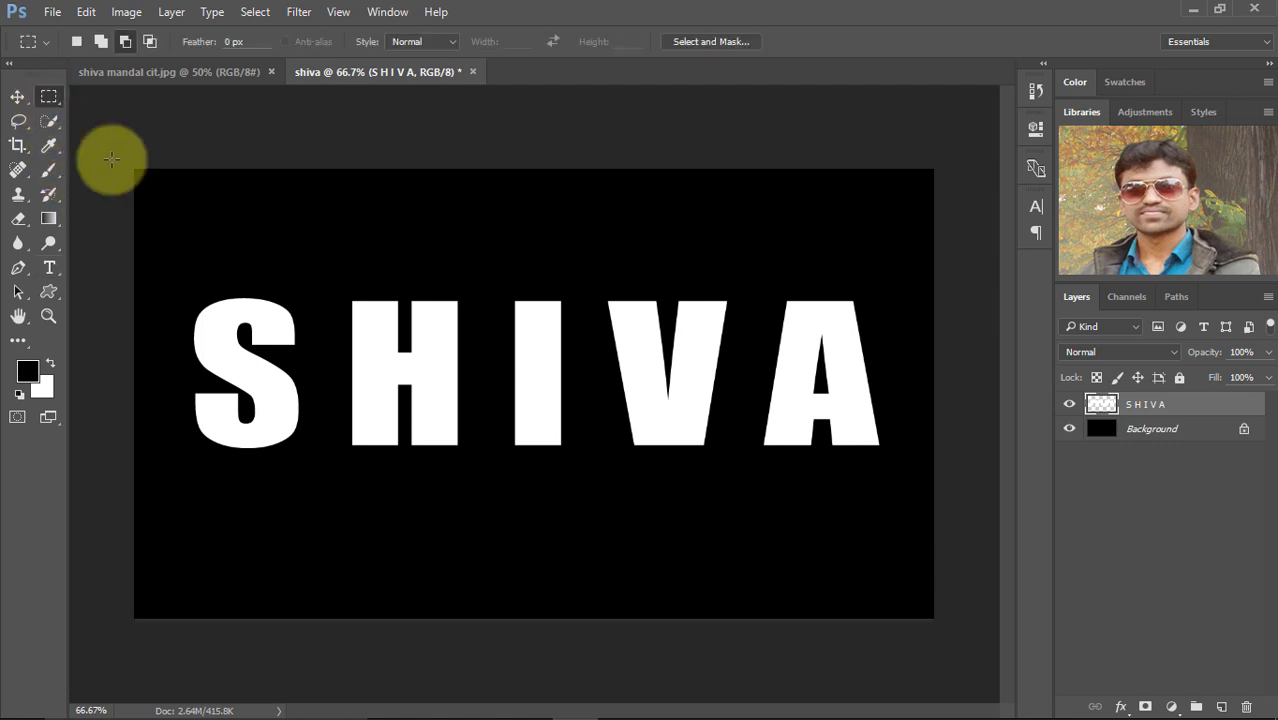
{"action": "left_click_drag", "start_coordinate": [187, 281], "coordinate": [310, 453]}
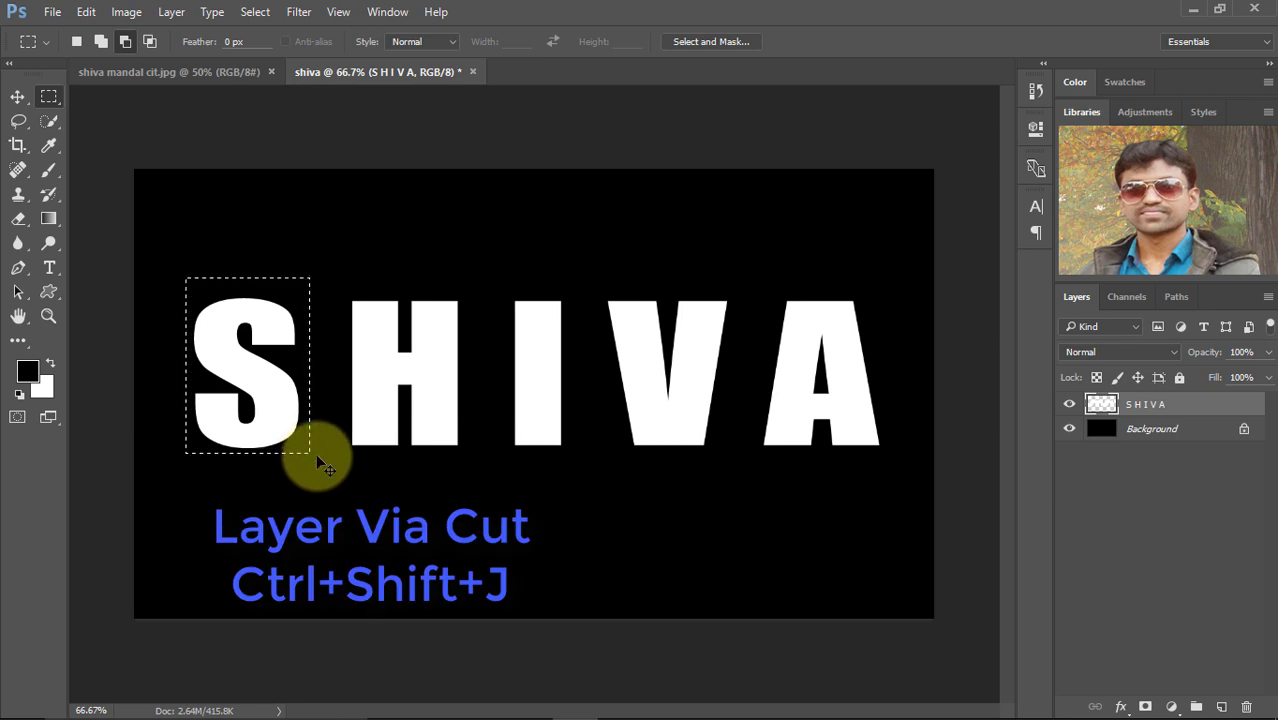
{"action": "key", "text": "ctrl+shift+j"}
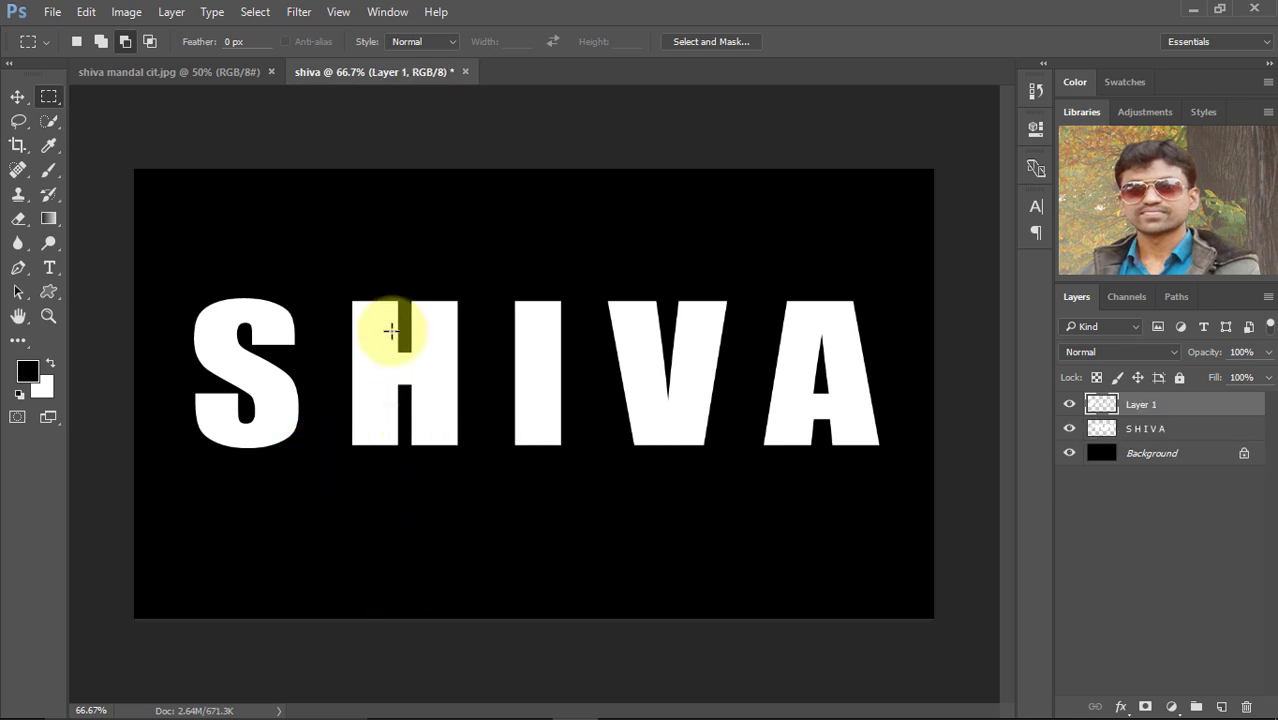
{"action": "left_click", "coordinate": [1181, 433]}
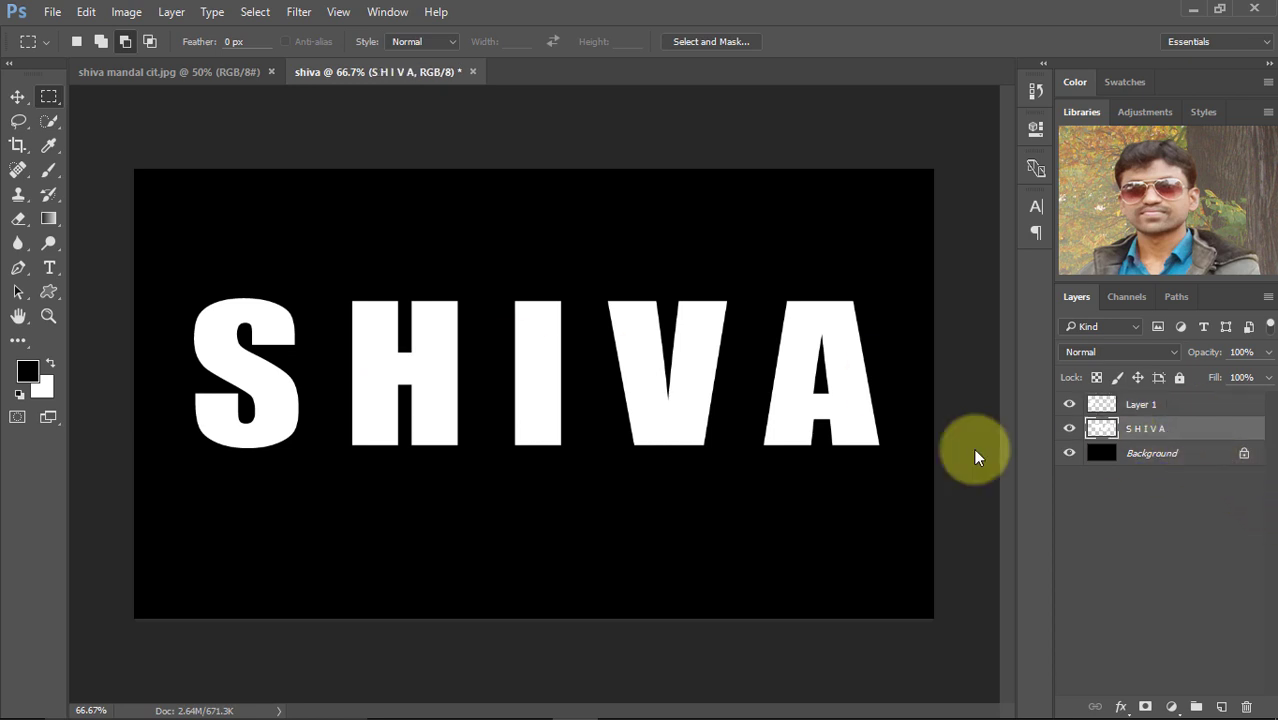
{"action": "left_click_drag", "start_coordinate": [343, 294], "coordinate": [473, 459]}
{"action": "key", "text": "ctrl+j"}
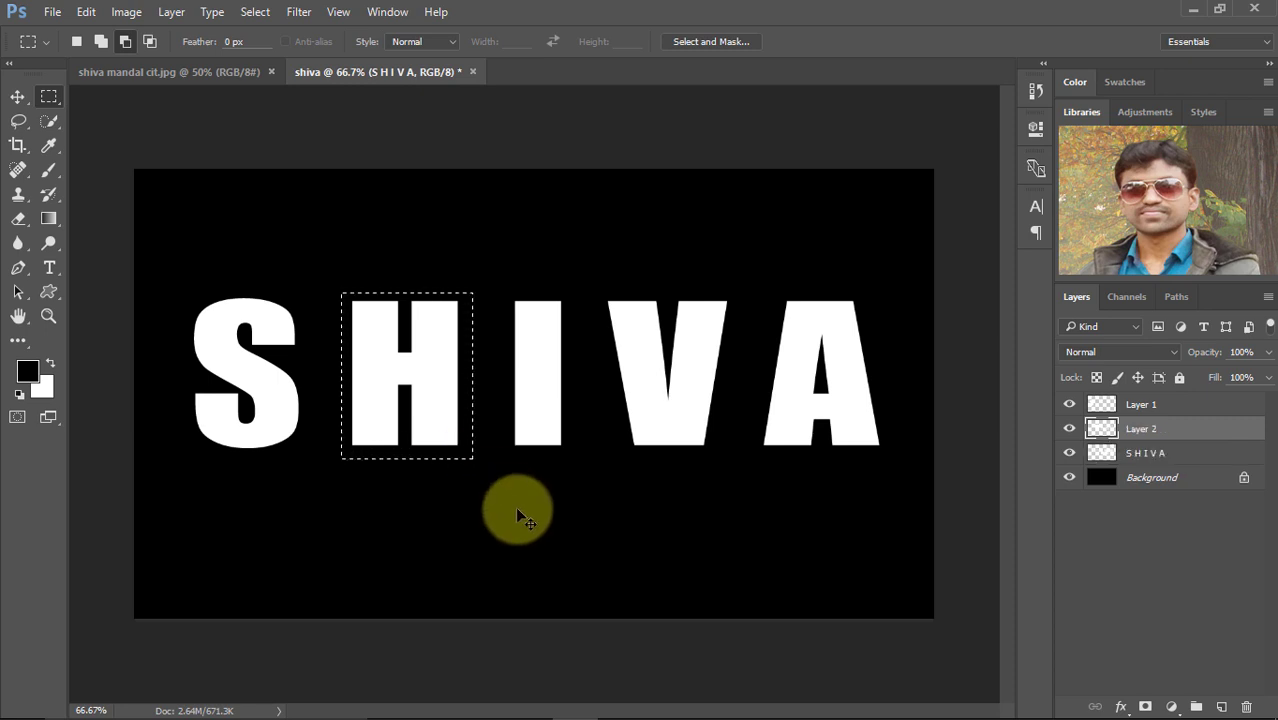
Step: Box-select the I and V letters and move each onto its own layer
{"action": "left_click", "coordinate": [1198, 452]}
{"action": "left_click_drag", "start_coordinate": [498, 293], "coordinate": [584, 462]}
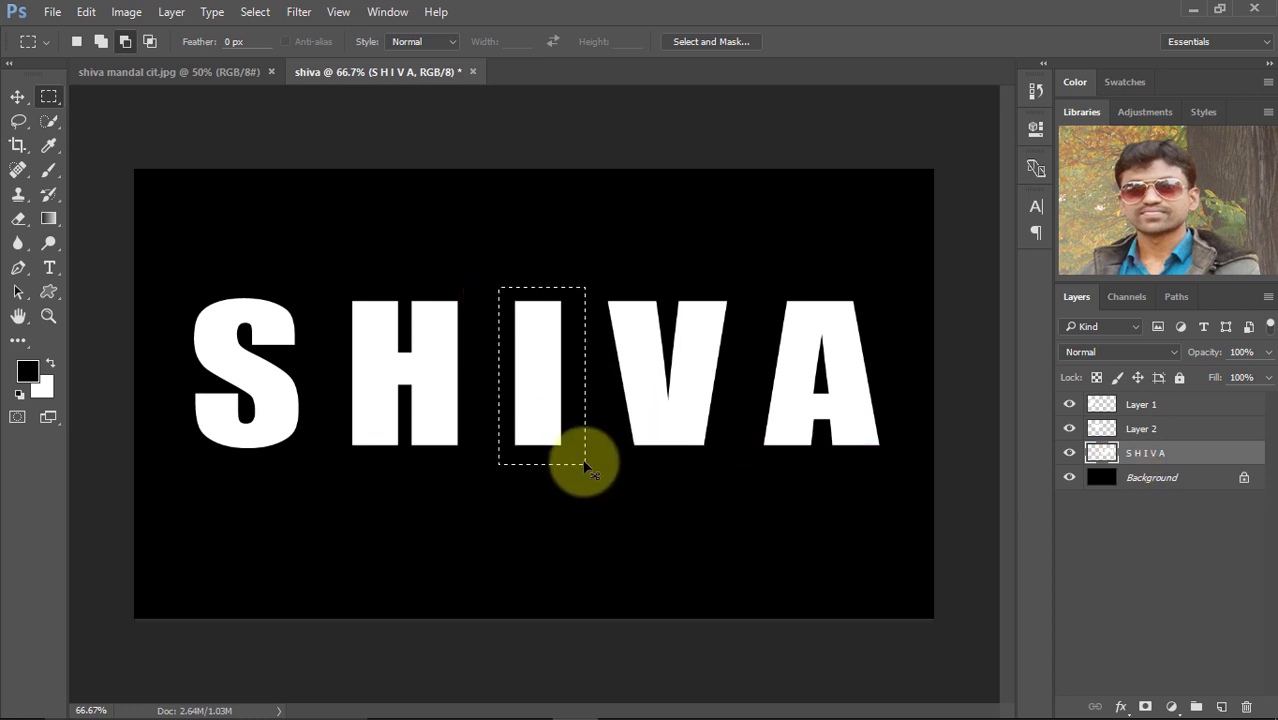
{"action": "key", "text": "ctrl+j"}
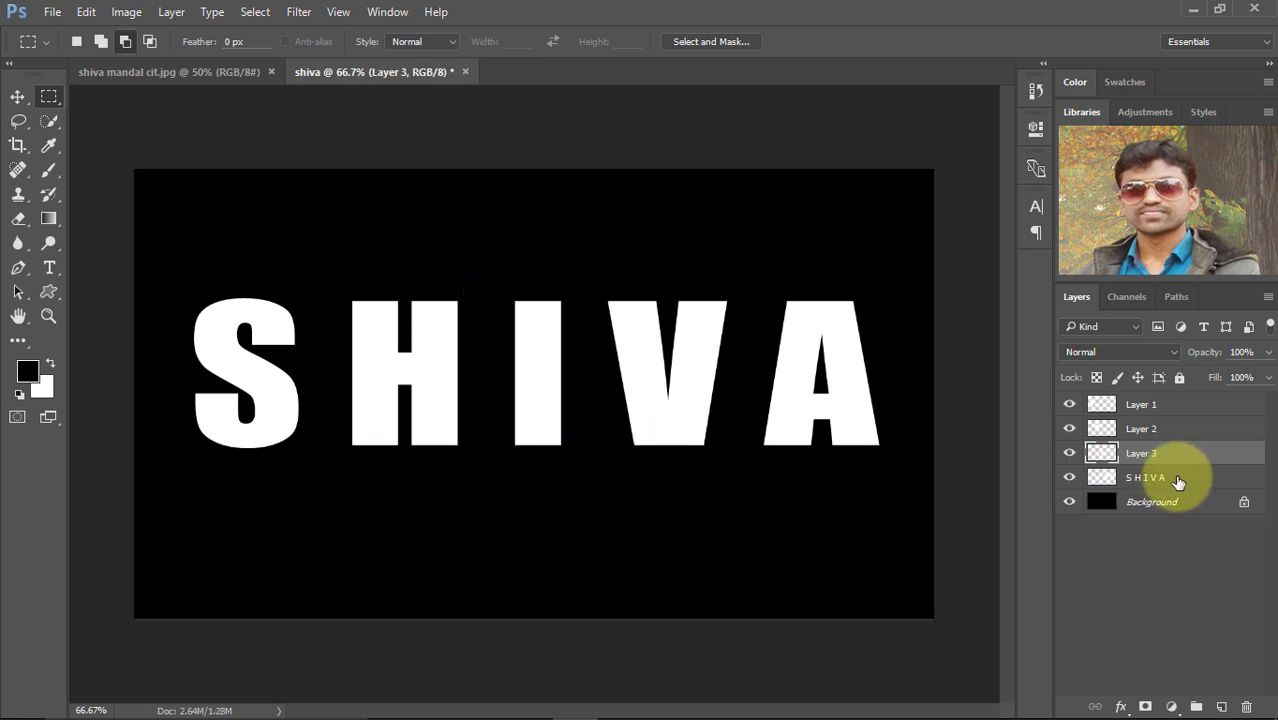
{"action": "left_click", "coordinate": [1178, 478]}
{"action": "left_click_drag", "start_coordinate": [601, 290], "coordinate": [734, 460]}
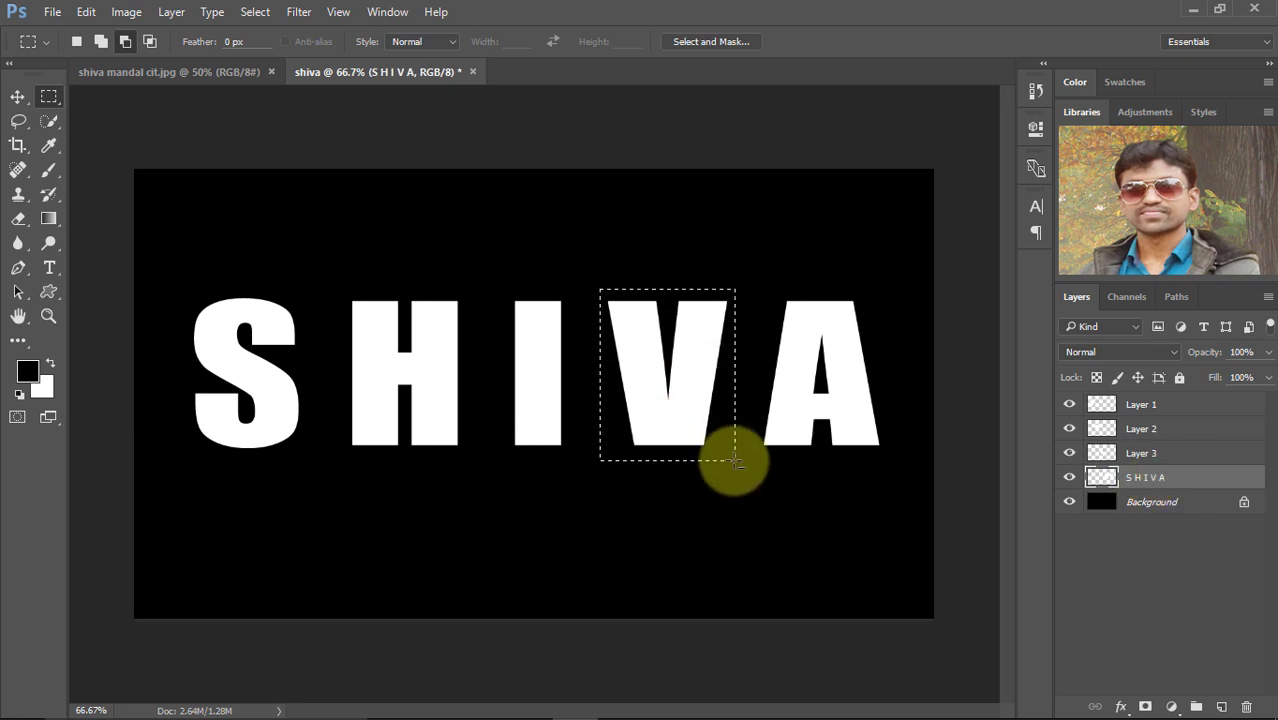
{"action": "key", "text": "ctrl+j"}
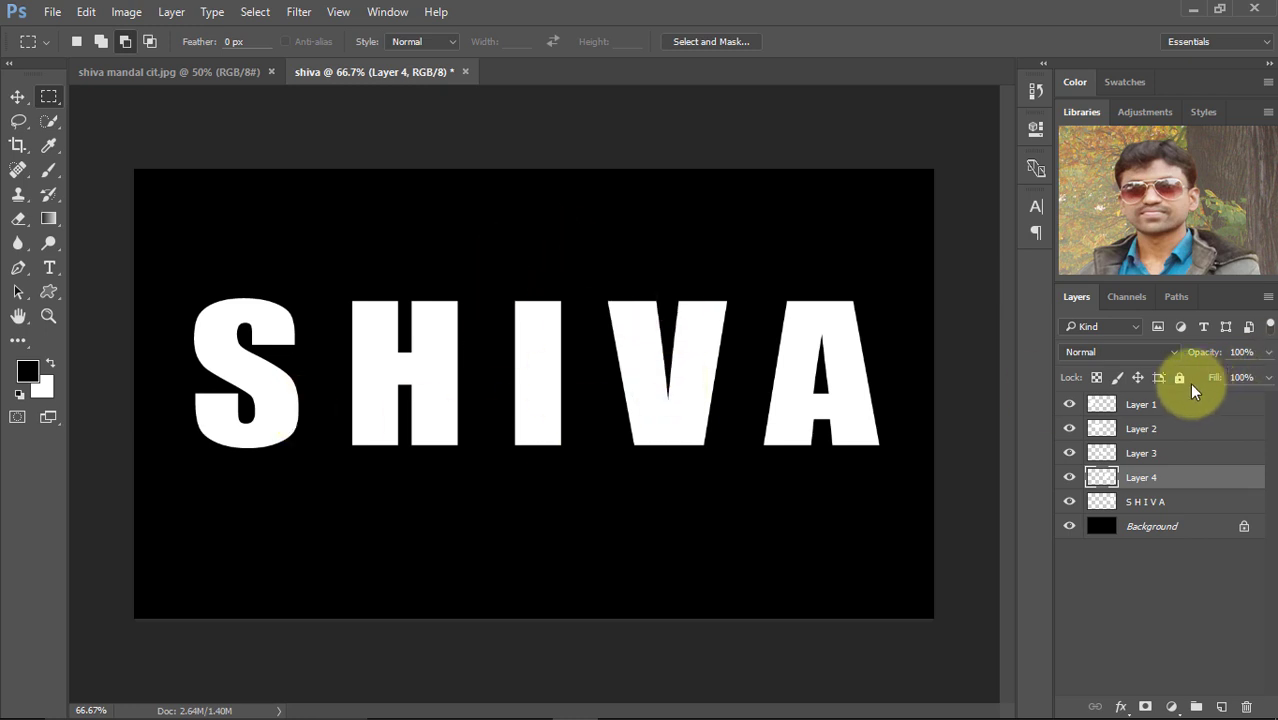
Step: Toggle each layer's visibility to check which letter it holds
{"action": "left_click", "coordinate": [1069, 405]}
{"action": "left_click", "coordinate": [1069, 430]}
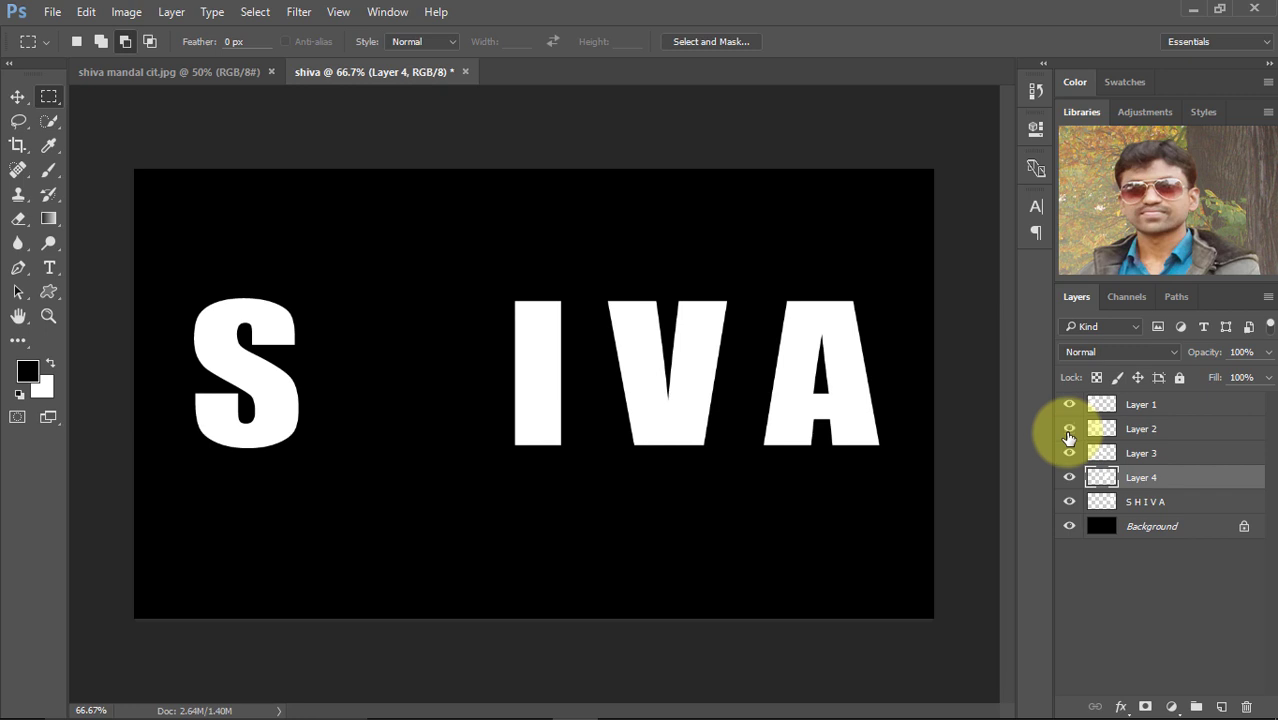
{"action": "left_click", "coordinate": [1069, 453]}
{"action": "left_click", "coordinate": [1070, 479]}
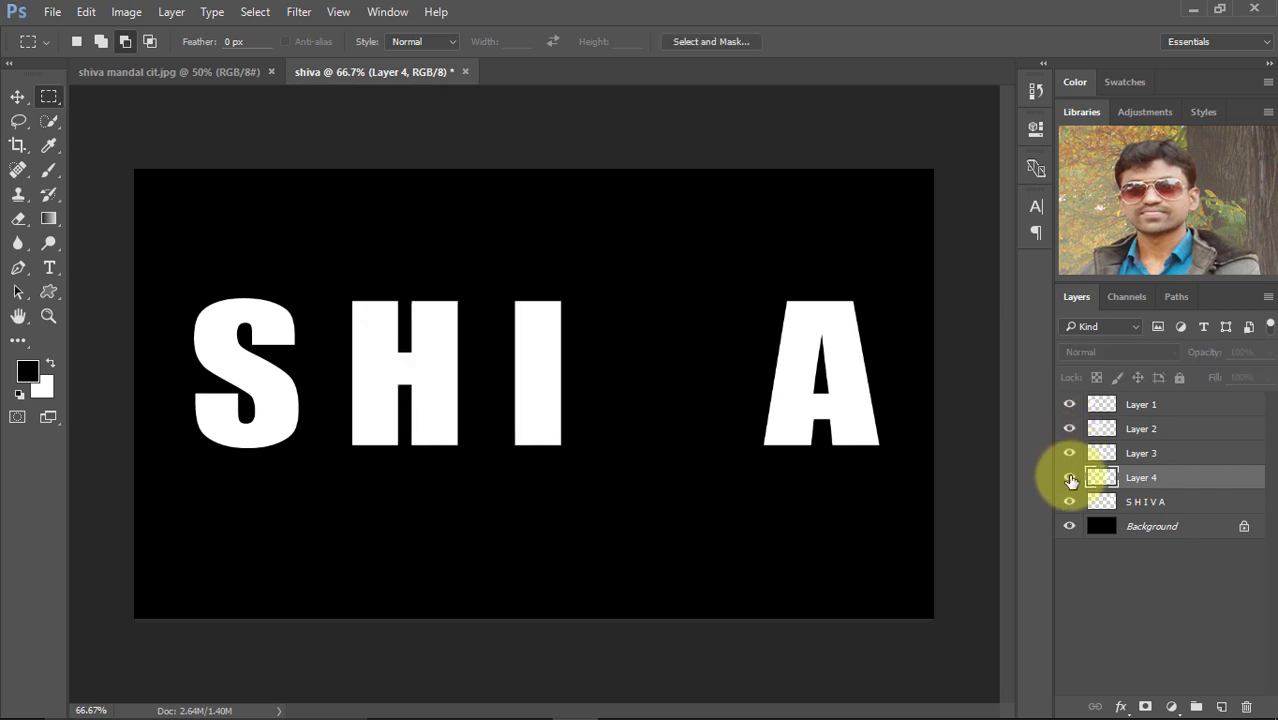
{"action": "left_click", "coordinate": [1070, 502]}
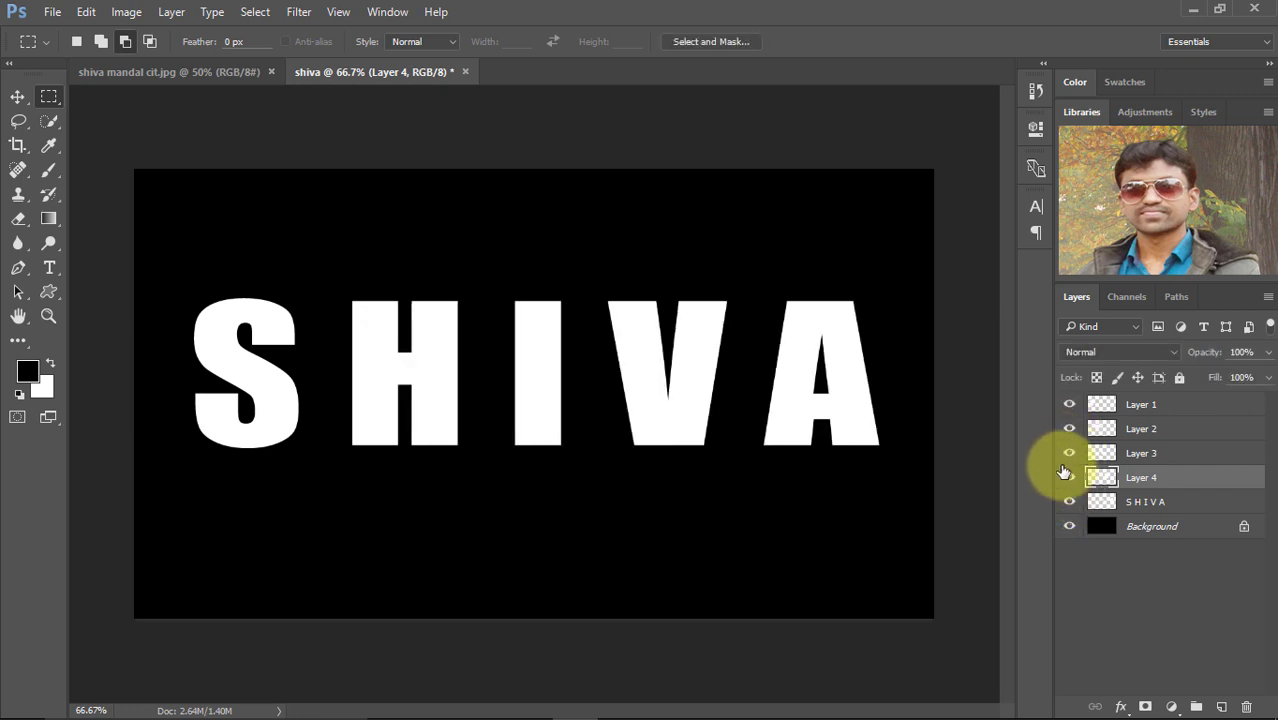
{"action": "left_click", "coordinate": [1069, 453]}
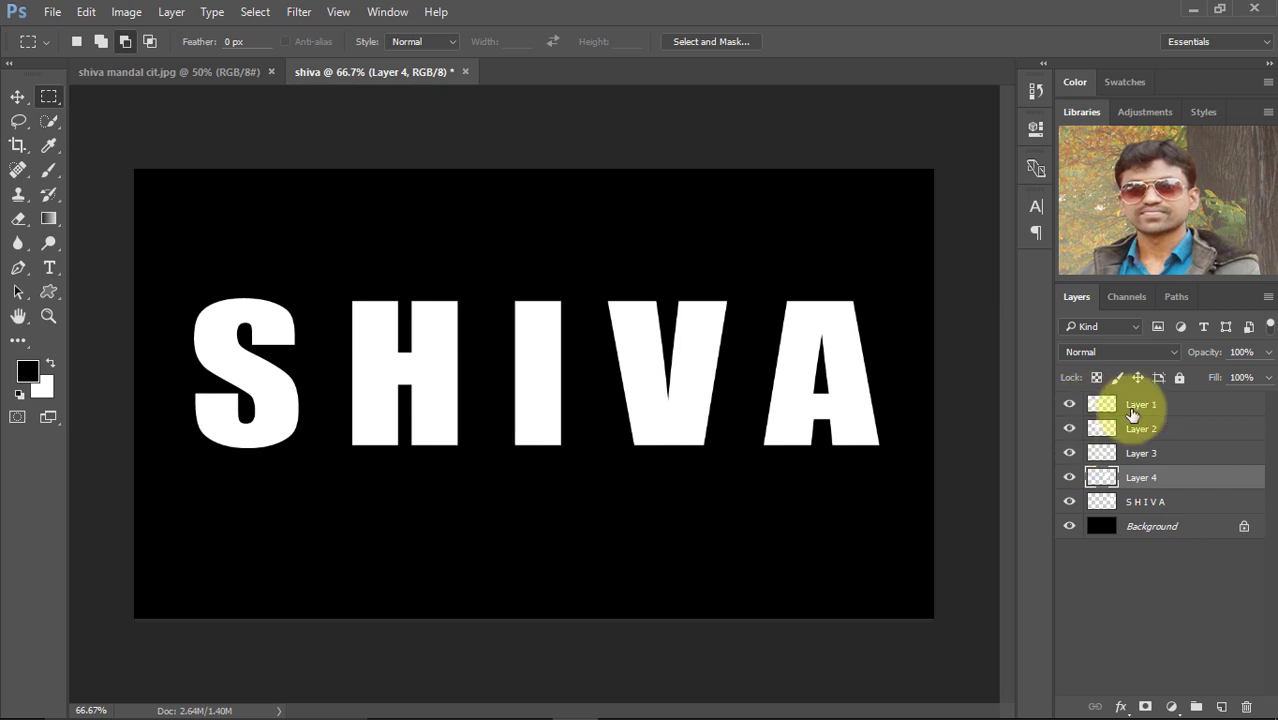
{"action": "left_click", "coordinate": [1137, 408]}
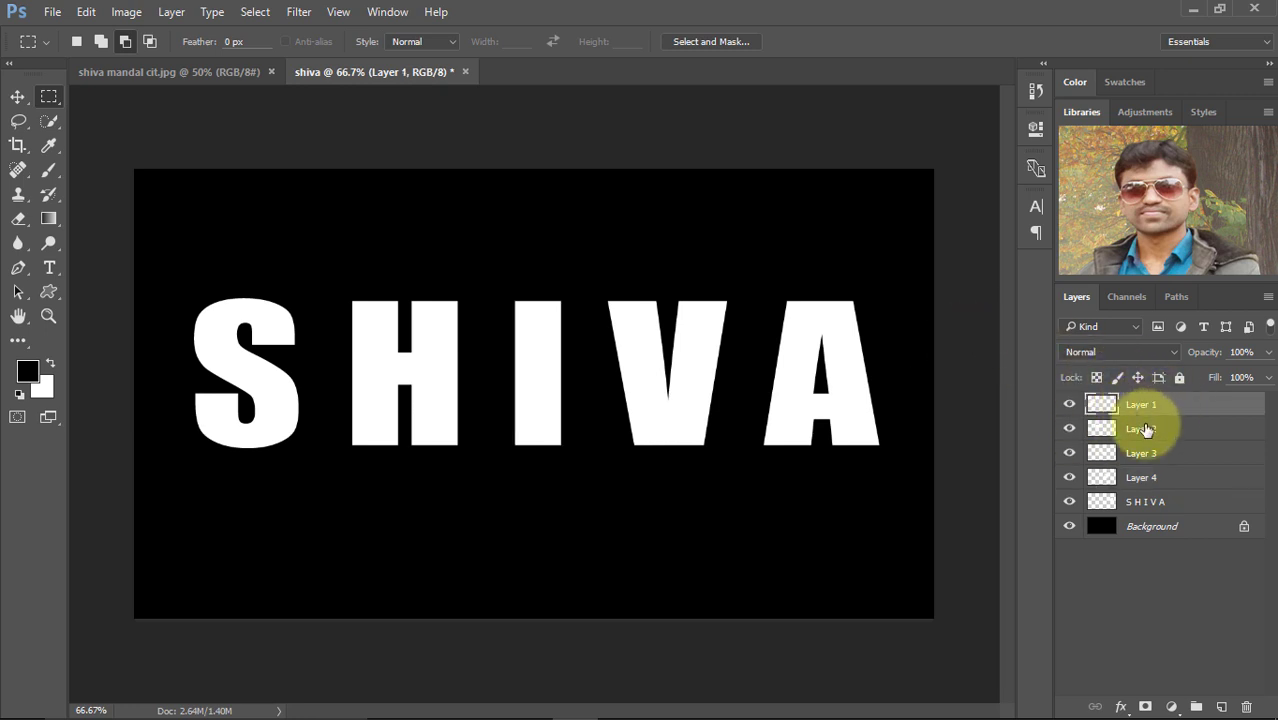
{"action": "left_click", "coordinate": [1140, 428]}
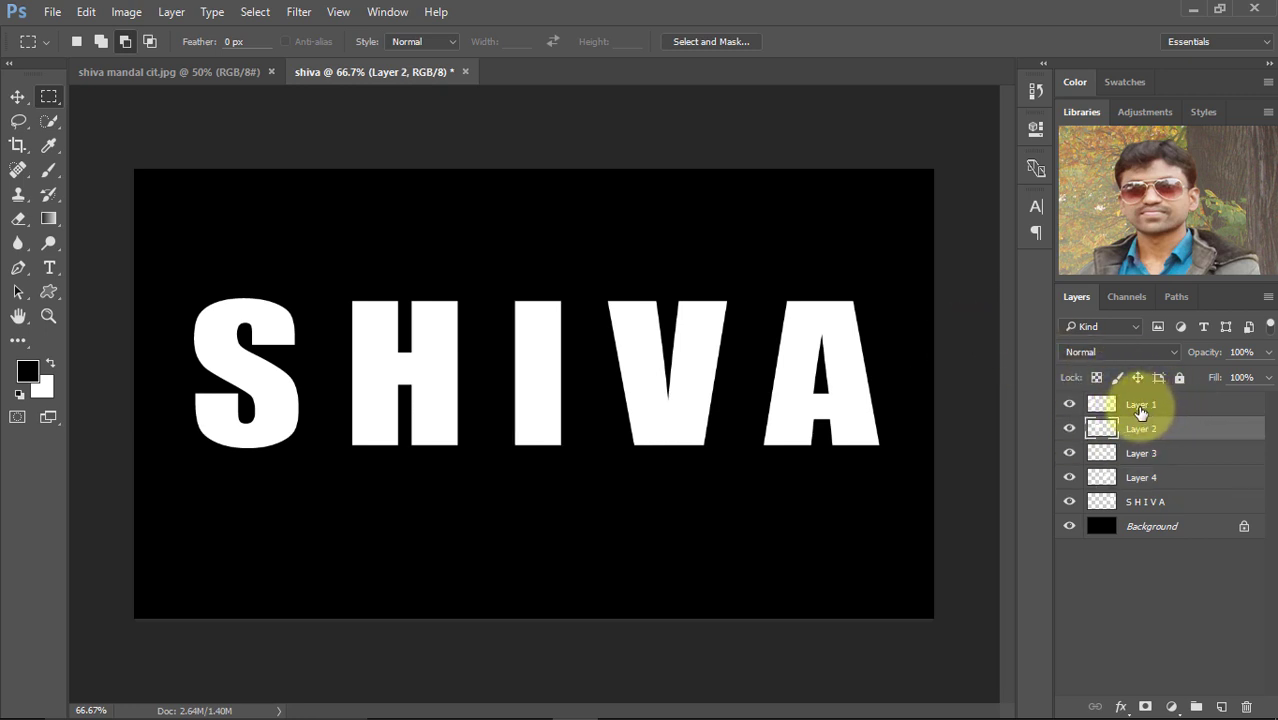
{"action": "left_click", "coordinate": [1143, 408]}
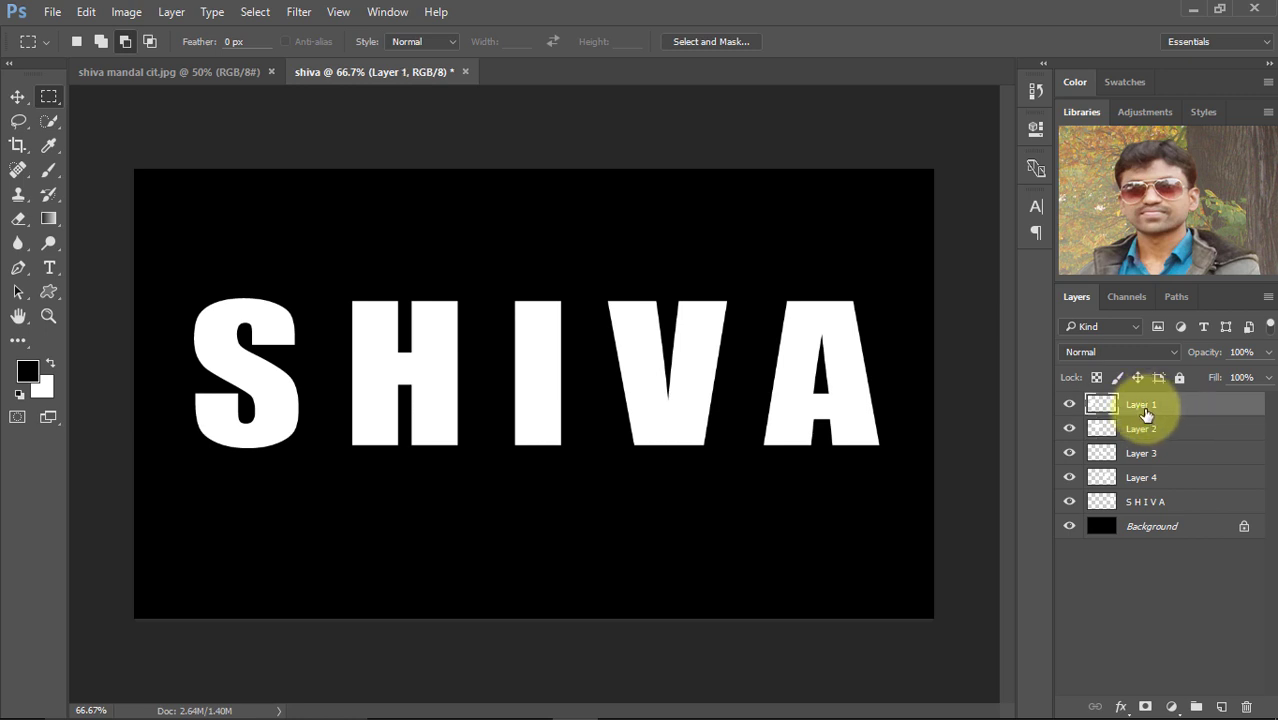
Step: Rename the five letter layers S, H, I, V and A
{"action": "double_click", "coordinate": [1143, 405]}
{"action": "type", "text": "S"}
{"action": "double_click", "coordinate": [1143, 430]}
{"action": "type", "text": "H"}
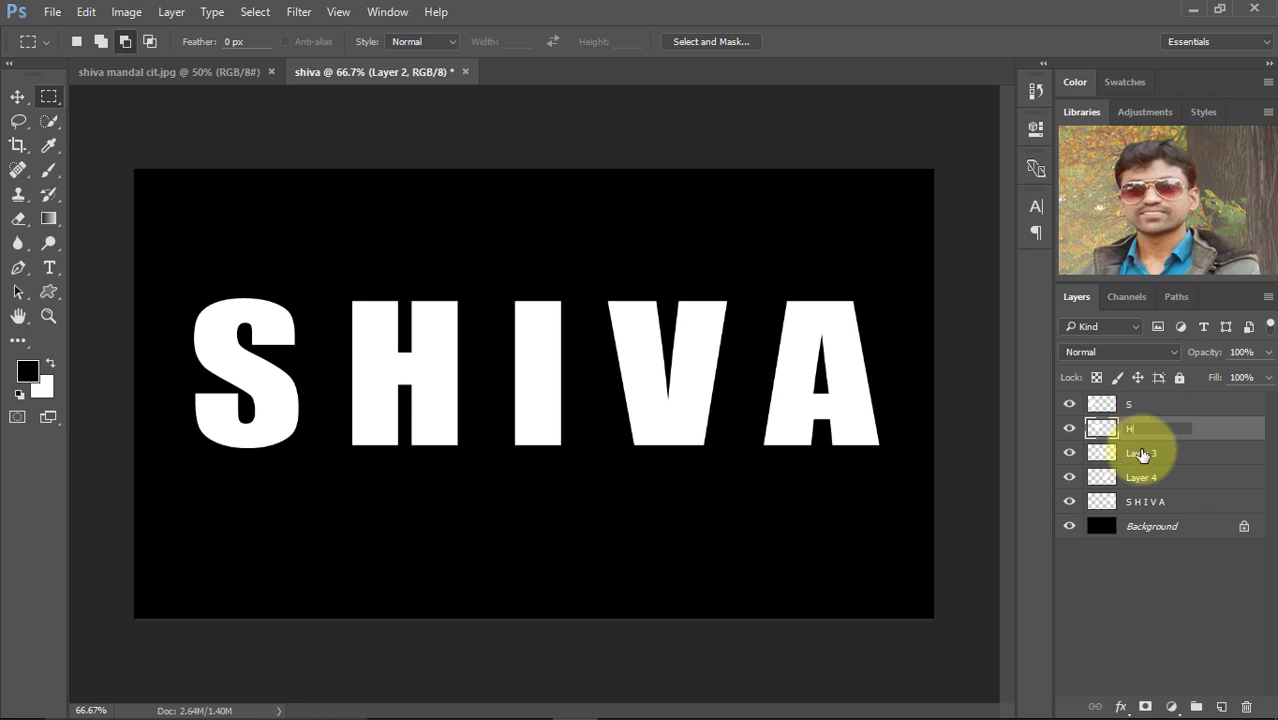
{"action": "double_click", "coordinate": [1143, 455]}
{"action": "type", "text": "I"}
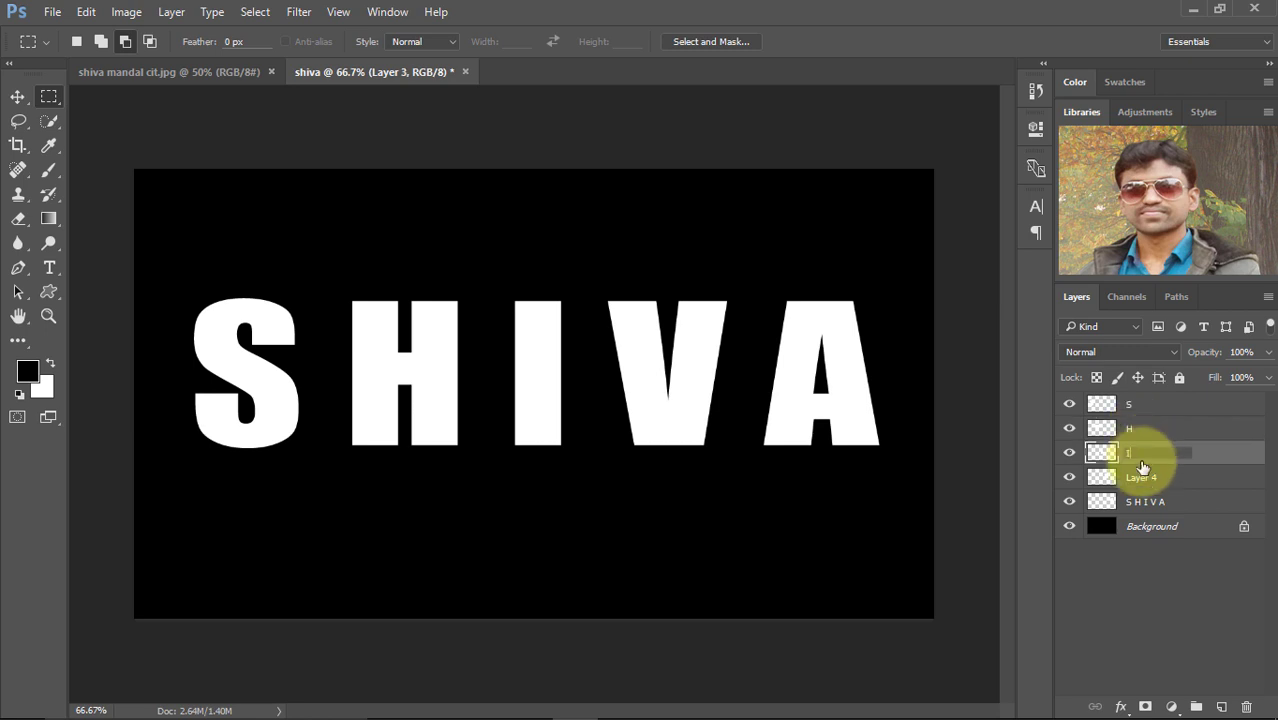
{"action": "double_click", "coordinate": [1143, 477]}
{"action": "type", "text": "V"}
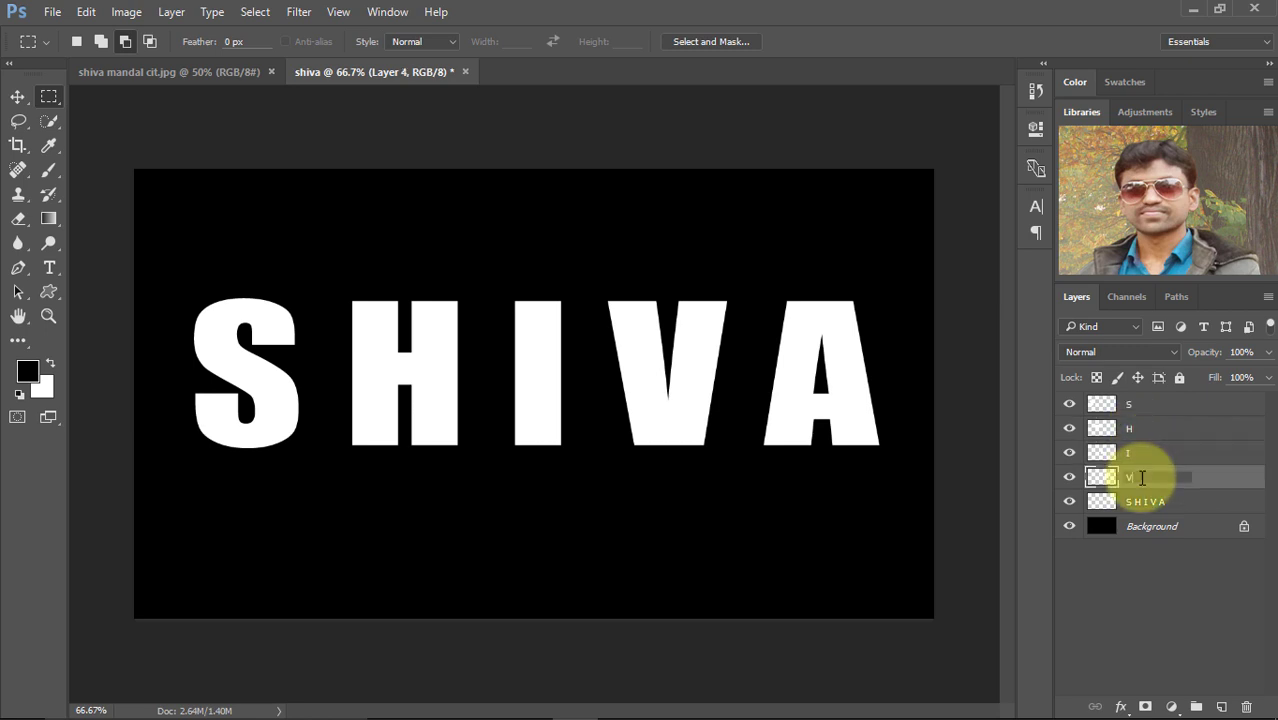
{"action": "double_click", "coordinate": [1148, 503]}
{"action": "type", "text": "A"}
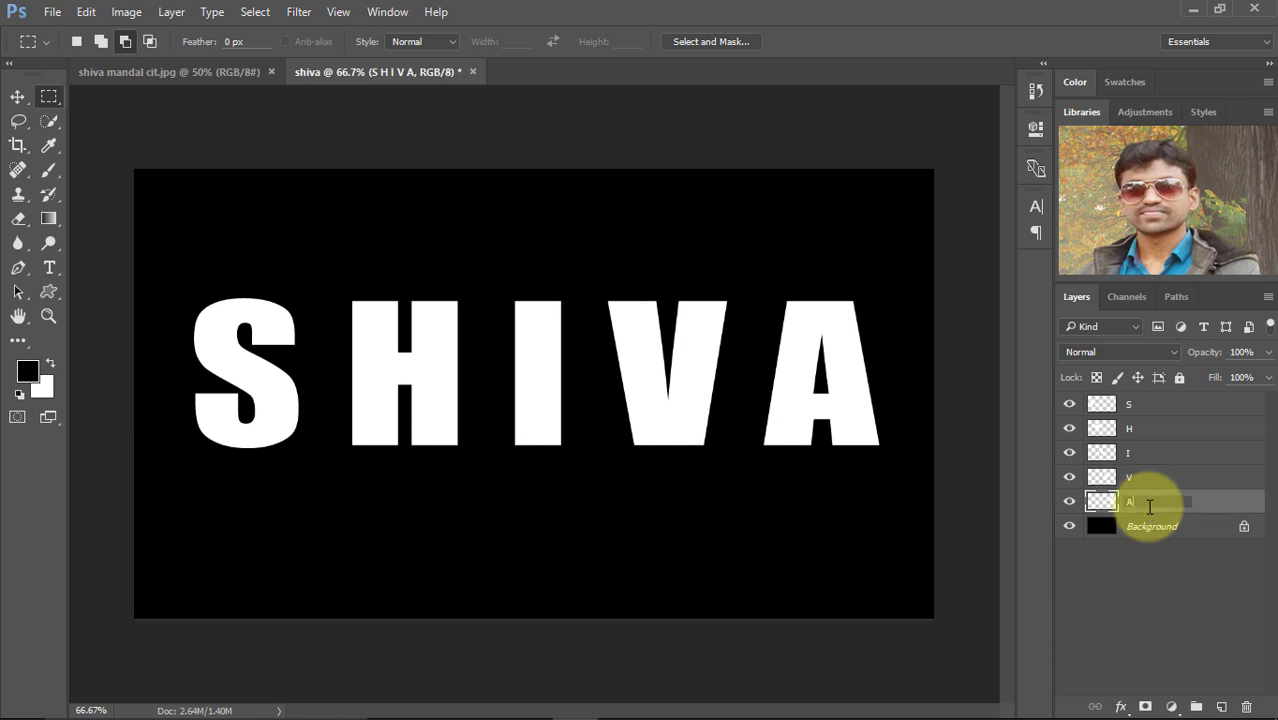
{"action": "key", "text": "Return"}
Step: Step through the S, H, I, V, A layers, ending with S selected
{"action": "left_click", "coordinate": [1163, 403]}
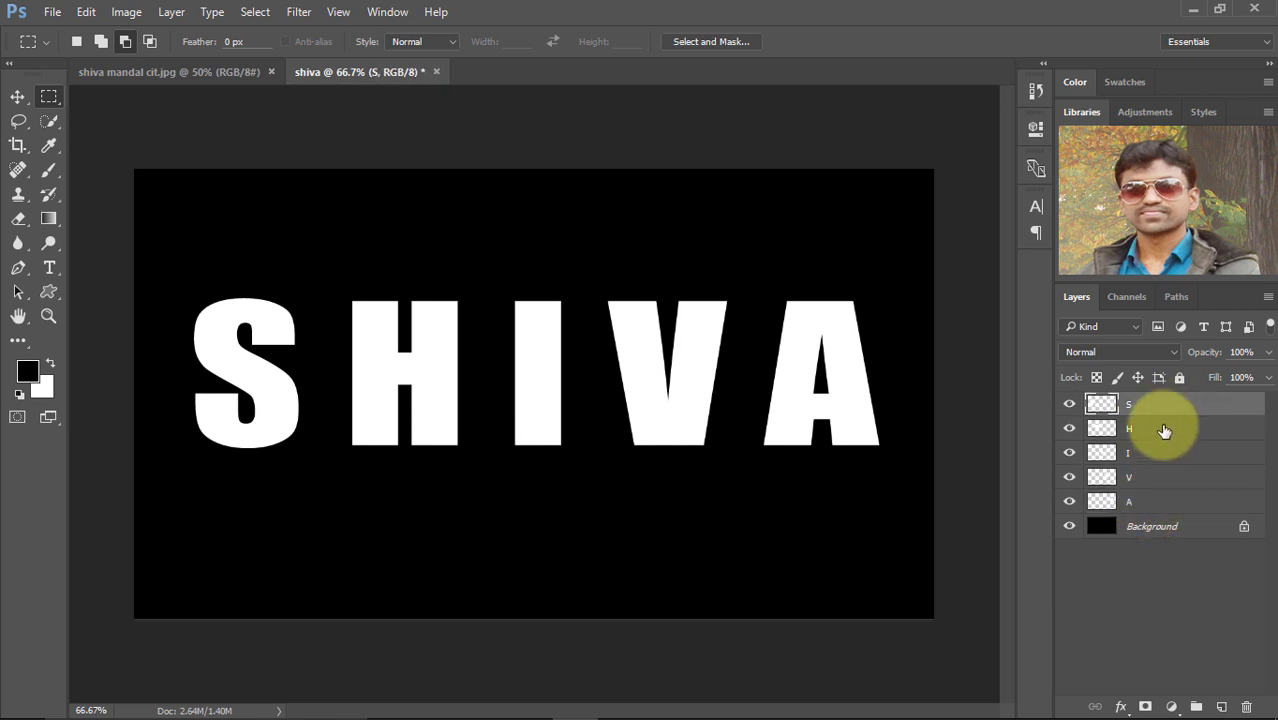
{"action": "left_click", "coordinate": [1163, 430]}
{"action": "left_click", "coordinate": [1156, 453]}
{"action": "left_click", "coordinate": [1165, 478]}
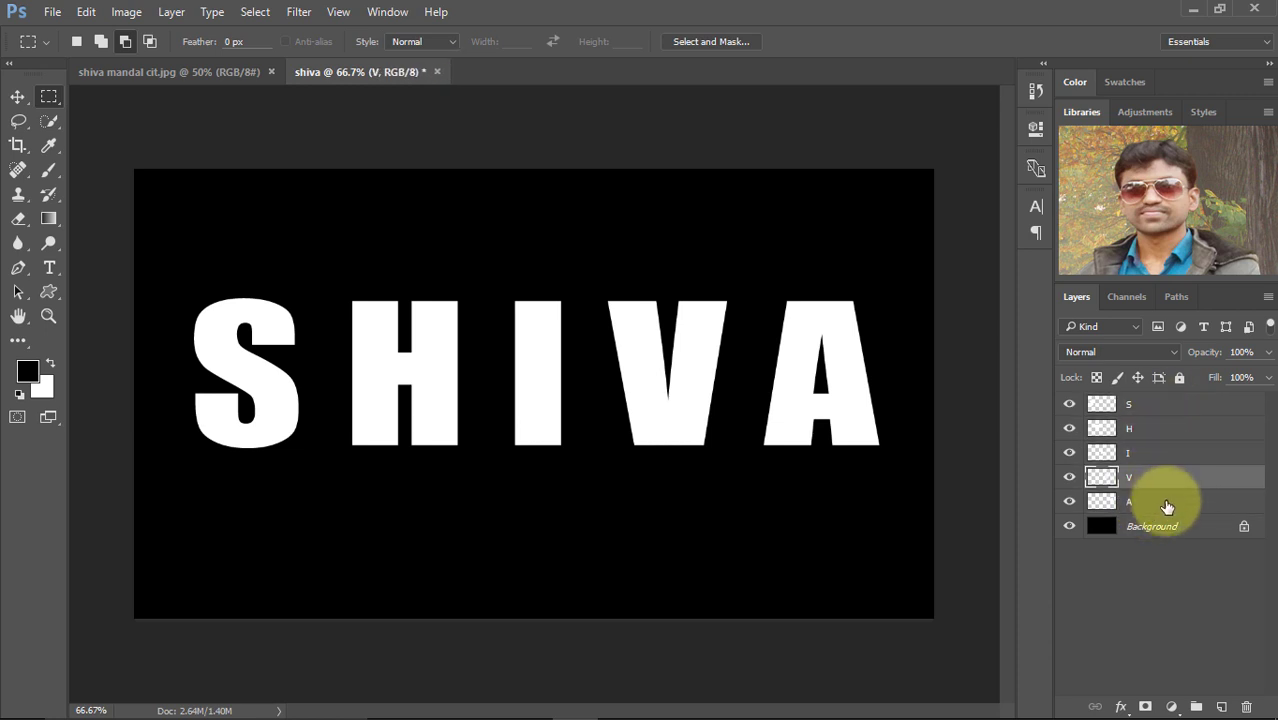
{"action": "left_click", "coordinate": [1167, 505]}
{"action": "left_click", "coordinate": [1143, 410]}
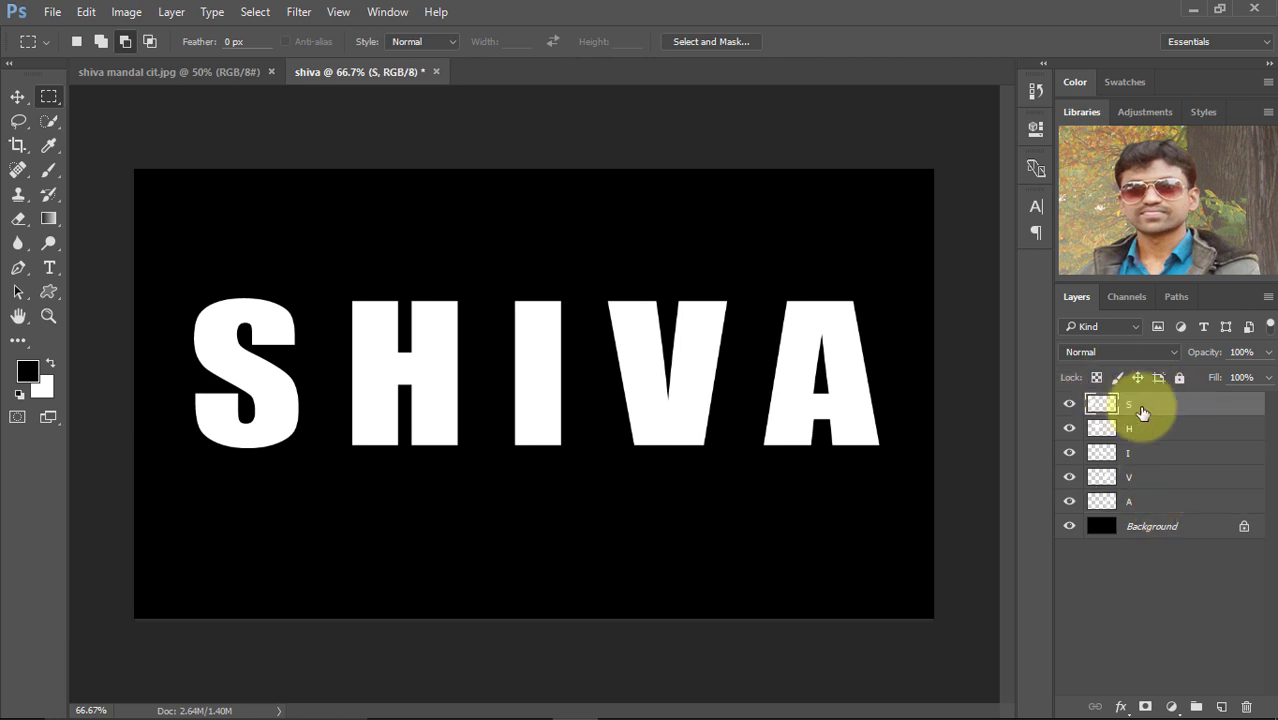
Step: Give the S layer a red (ff0000) Drop Shadow with 20% spread and 13 px size
{"action": "double_click", "coordinate": [1212, 414]}
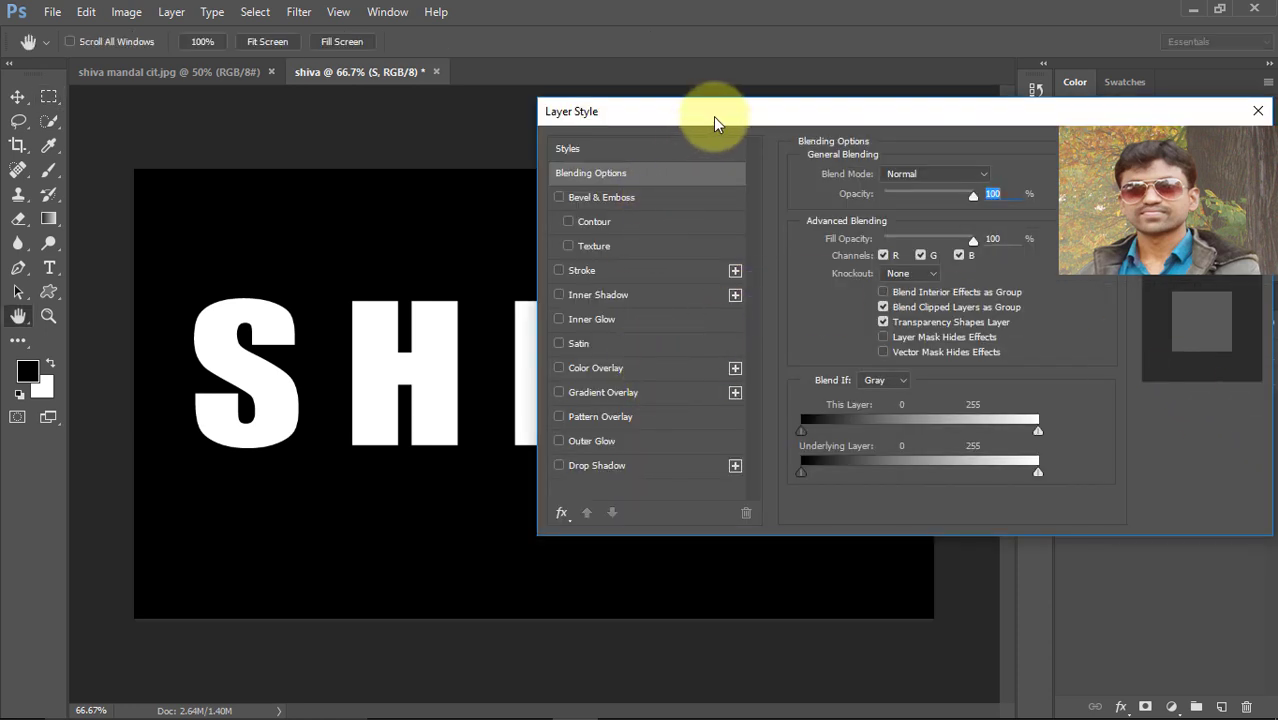
{"action": "left_click_drag", "start_coordinate": [719, 114], "coordinate": [494, 114]}
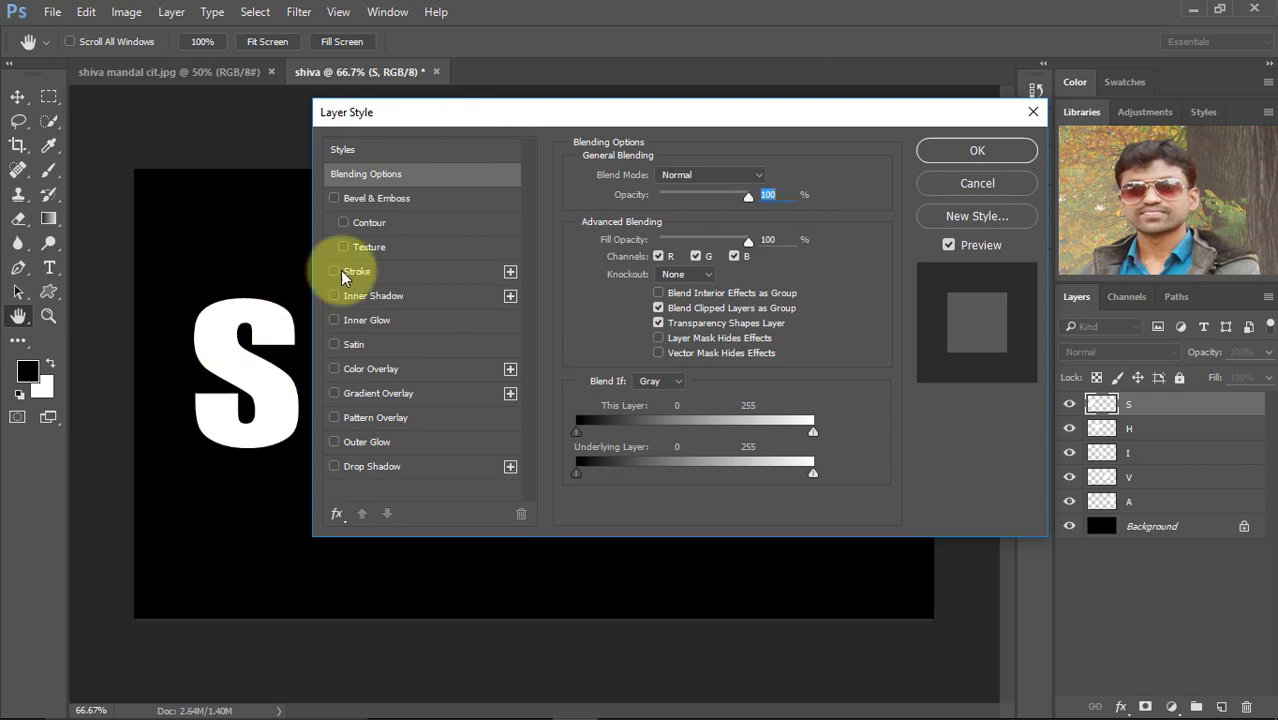
{"action": "left_click", "coordinate": [413, 466]}
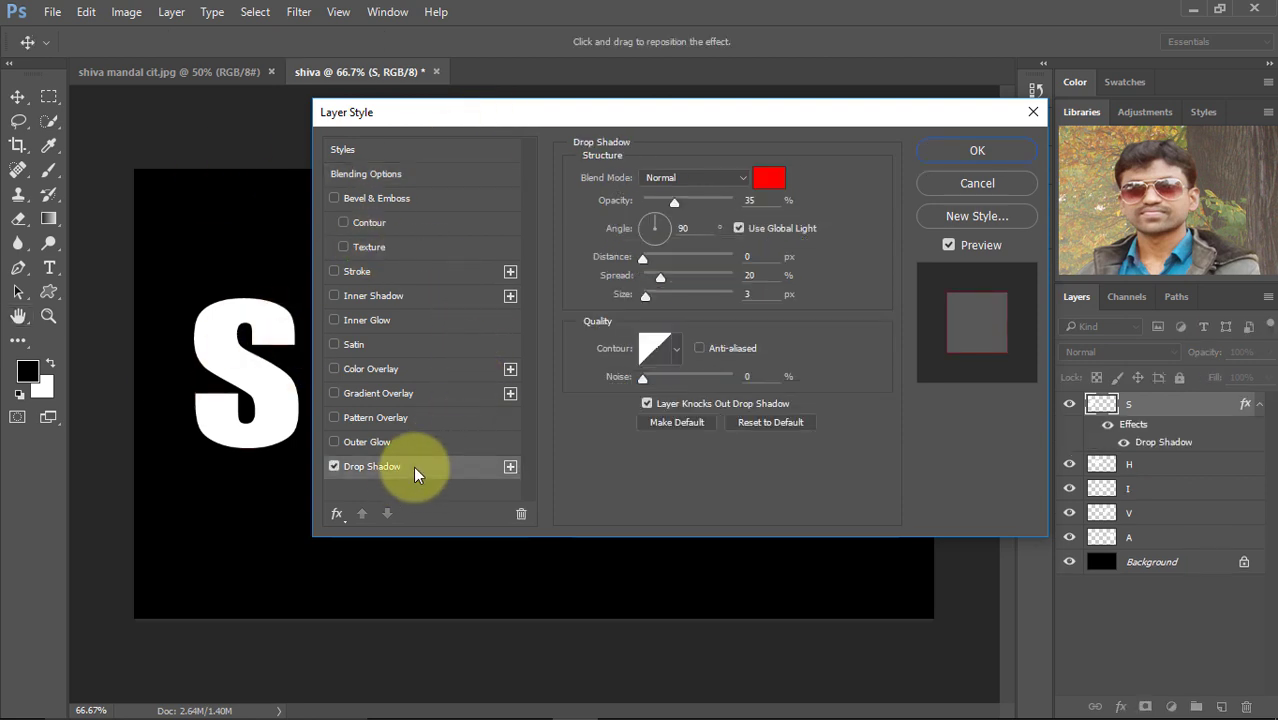
{"action": "left_click", "coordinate": [773, 188]}
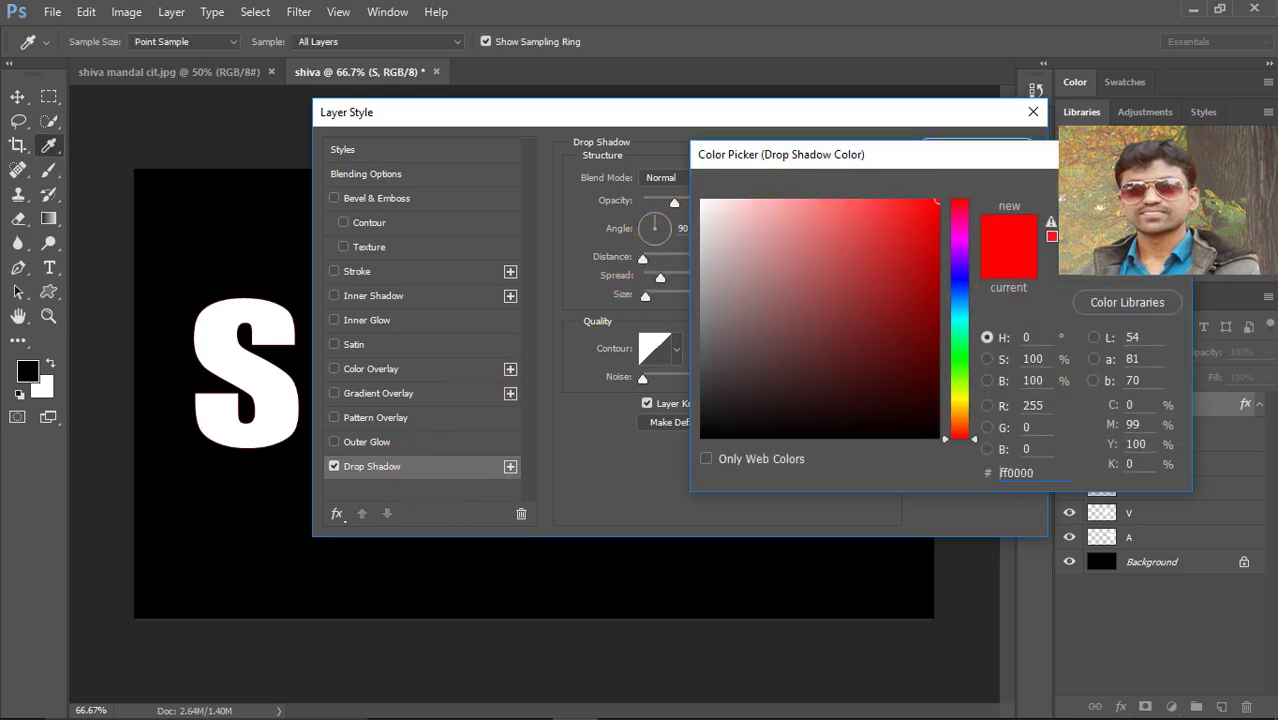
{"action": "left_click", "coordinate": [1127, 188]}
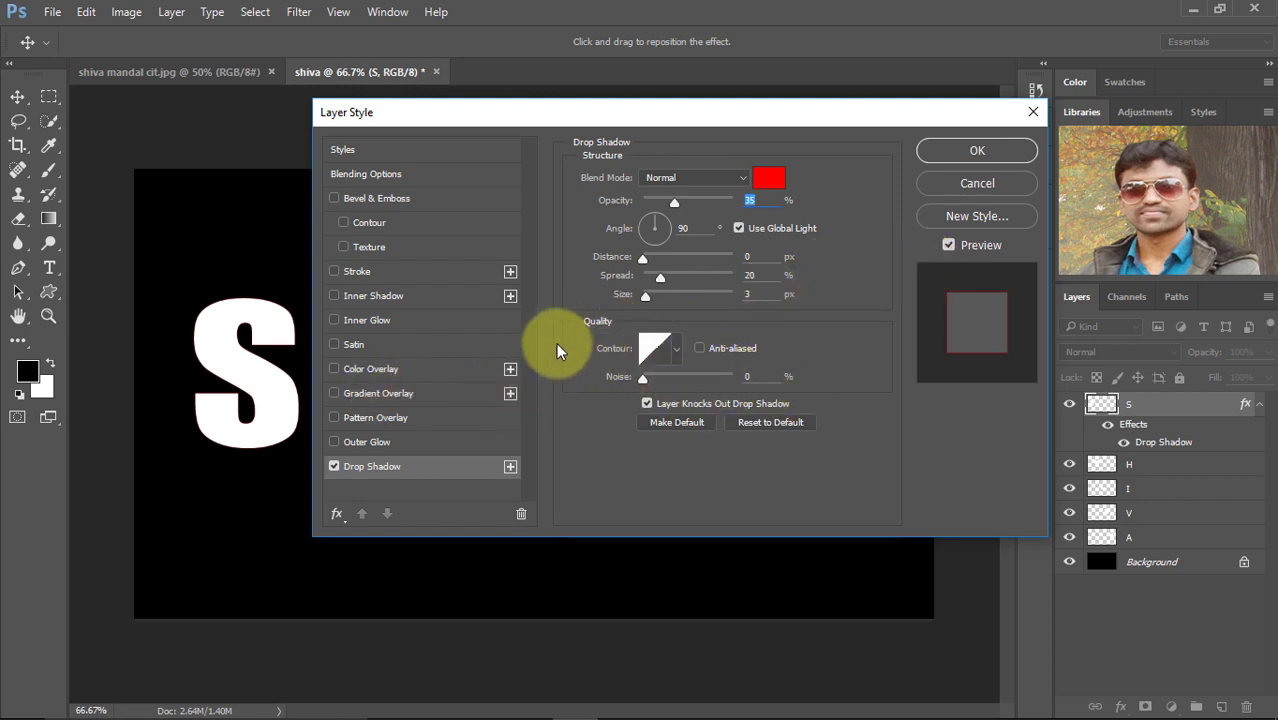
{"action": "double_click", "coordinate": [744, 274]}
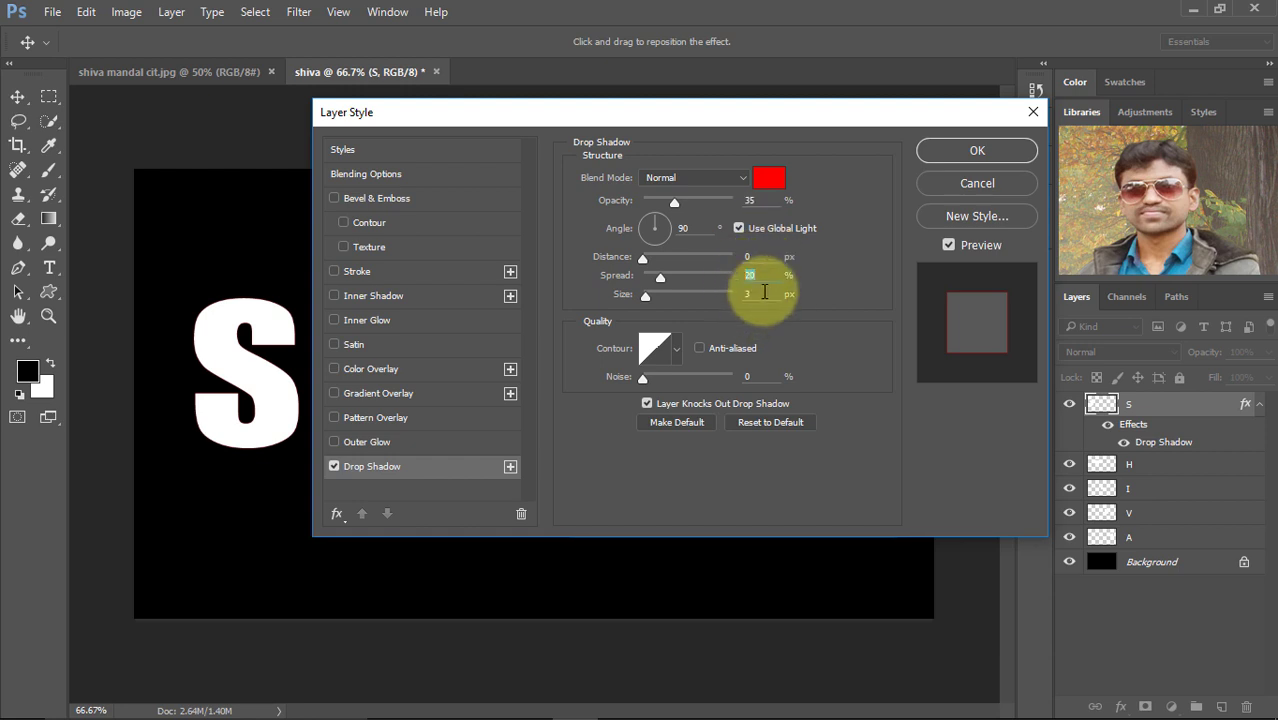
{"action": "double_click", "coordinate": [731, 291]}
{"action": "type", "text": "13"}
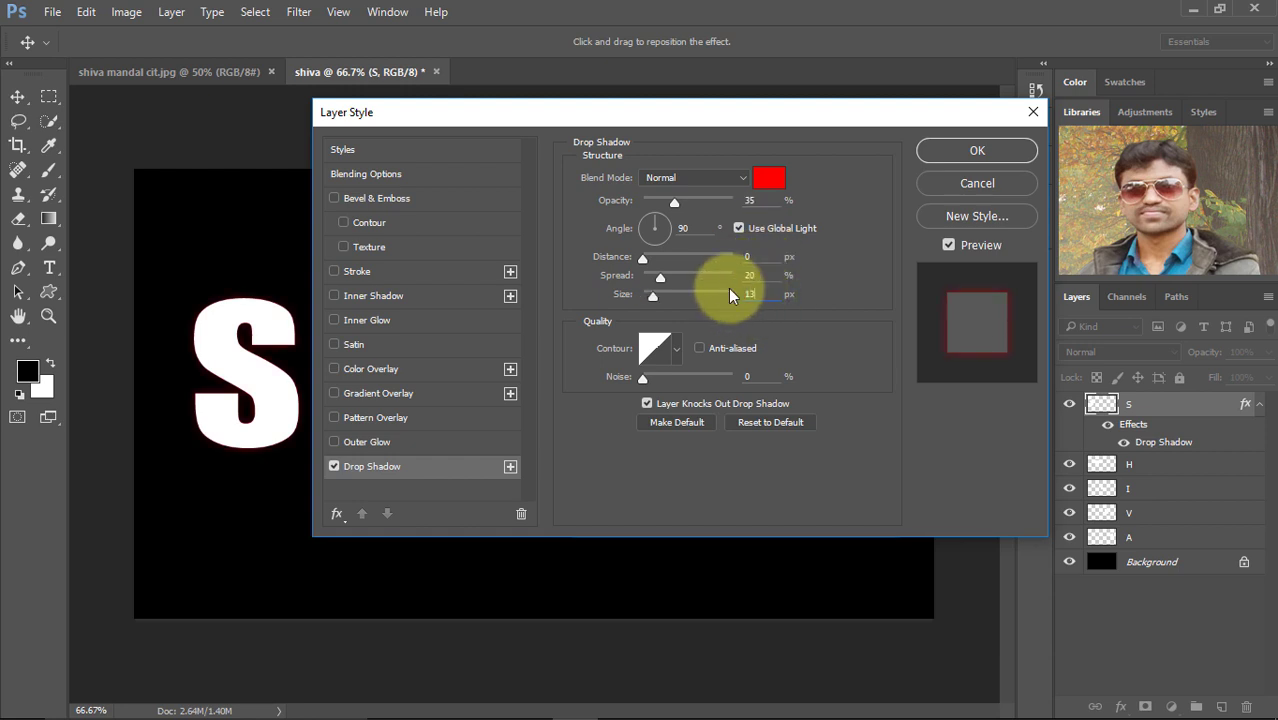
{"action": "left_click_drag", "start_coordinate": [685, 110], "coordinate": [906, 168]}
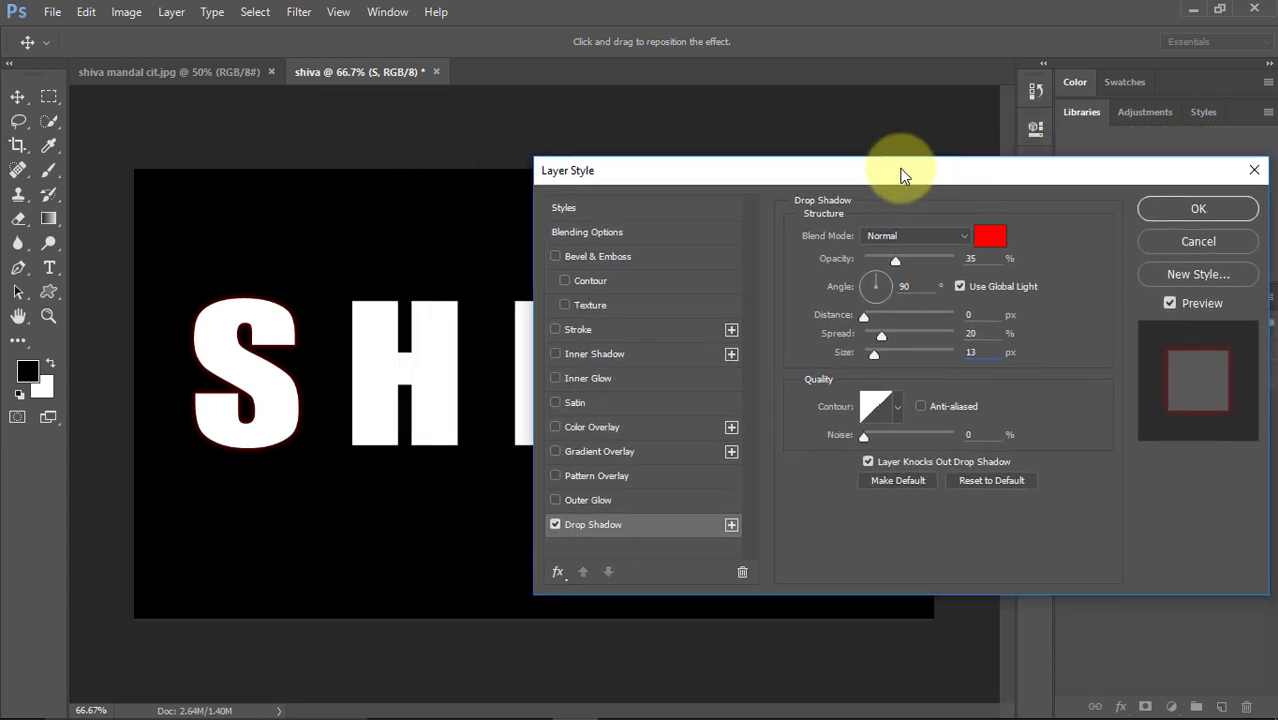
Step: Add an orange CC6600 Color Overlay to the S letter
{"action": "left_click", "coordinate": [633, 425]}
{"action": "left_click", "coordinate": [989, 232]}
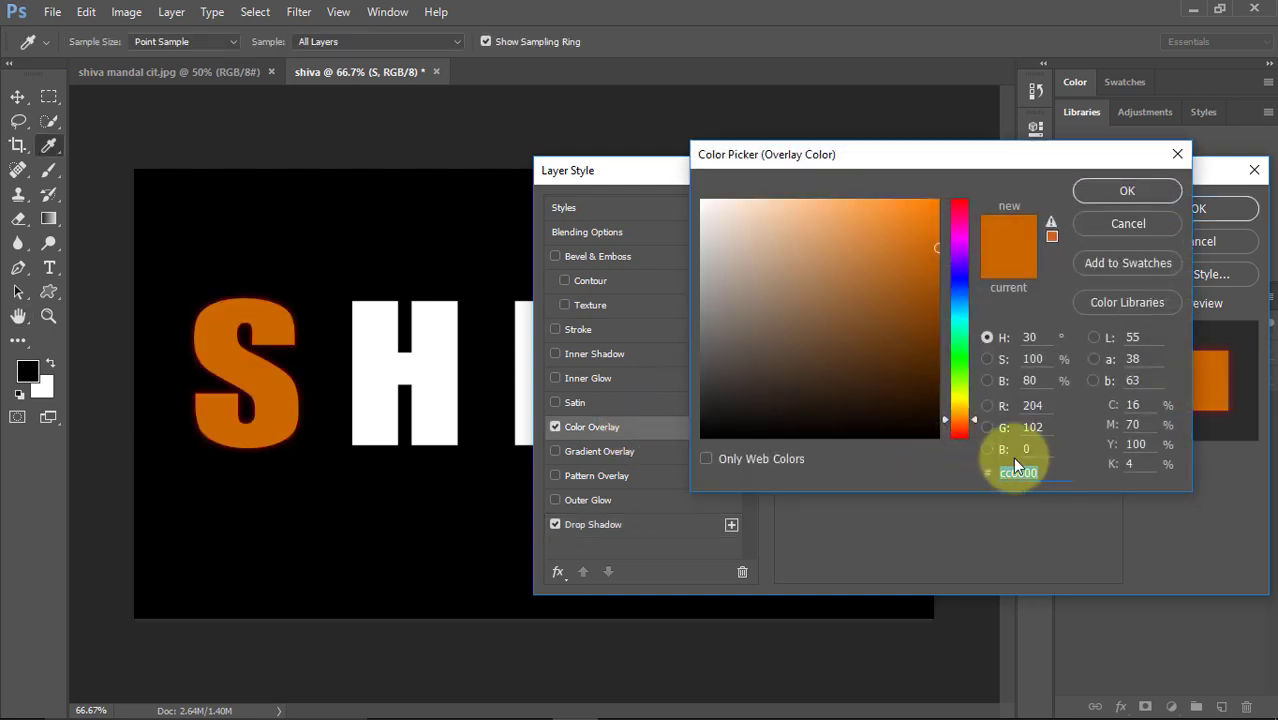
{"action": "type", "text": "0000cc"}
{"action": "type", "text": "6"}
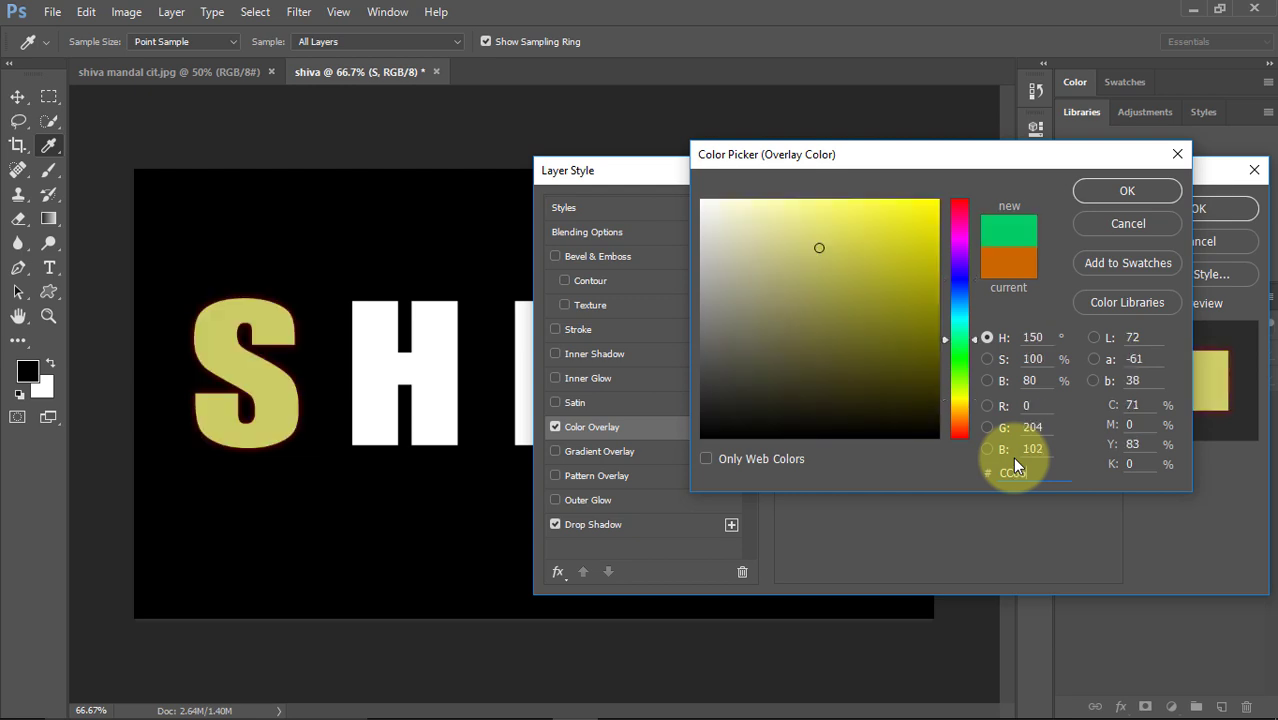
{"action": "type", "text": "600"}
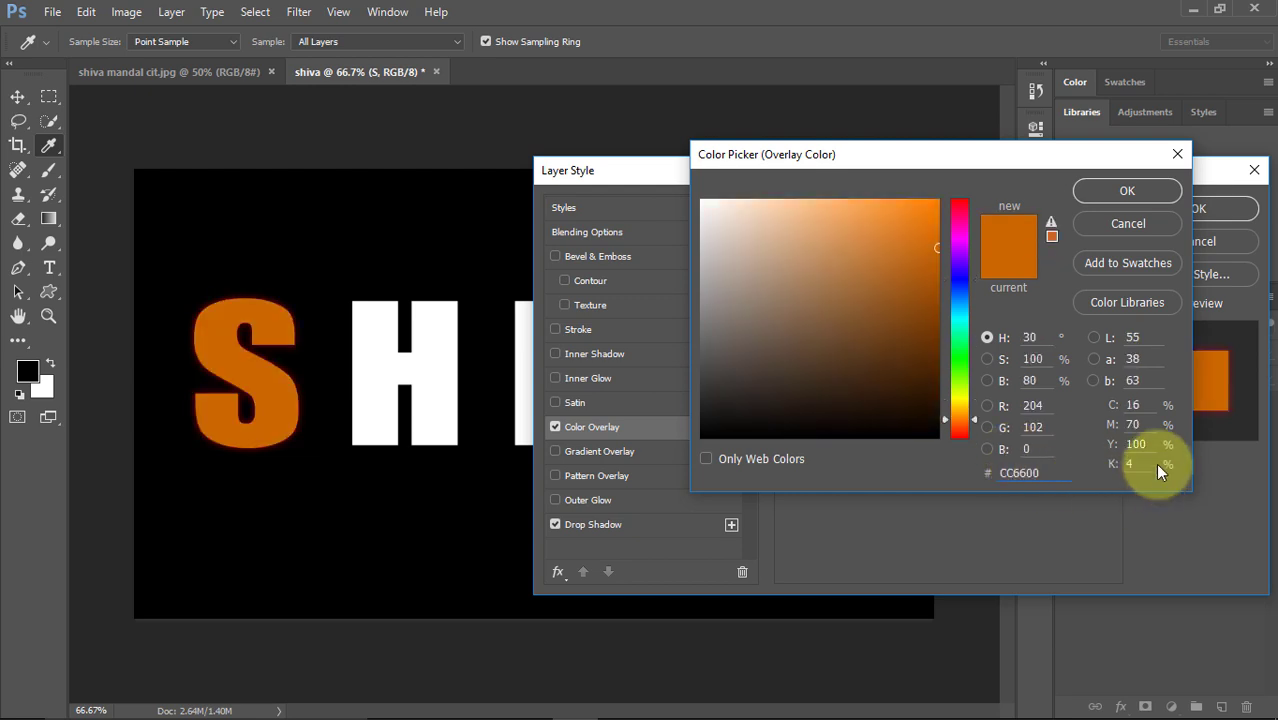
{"action": "left_click", "coordinate": [1127, 192]}
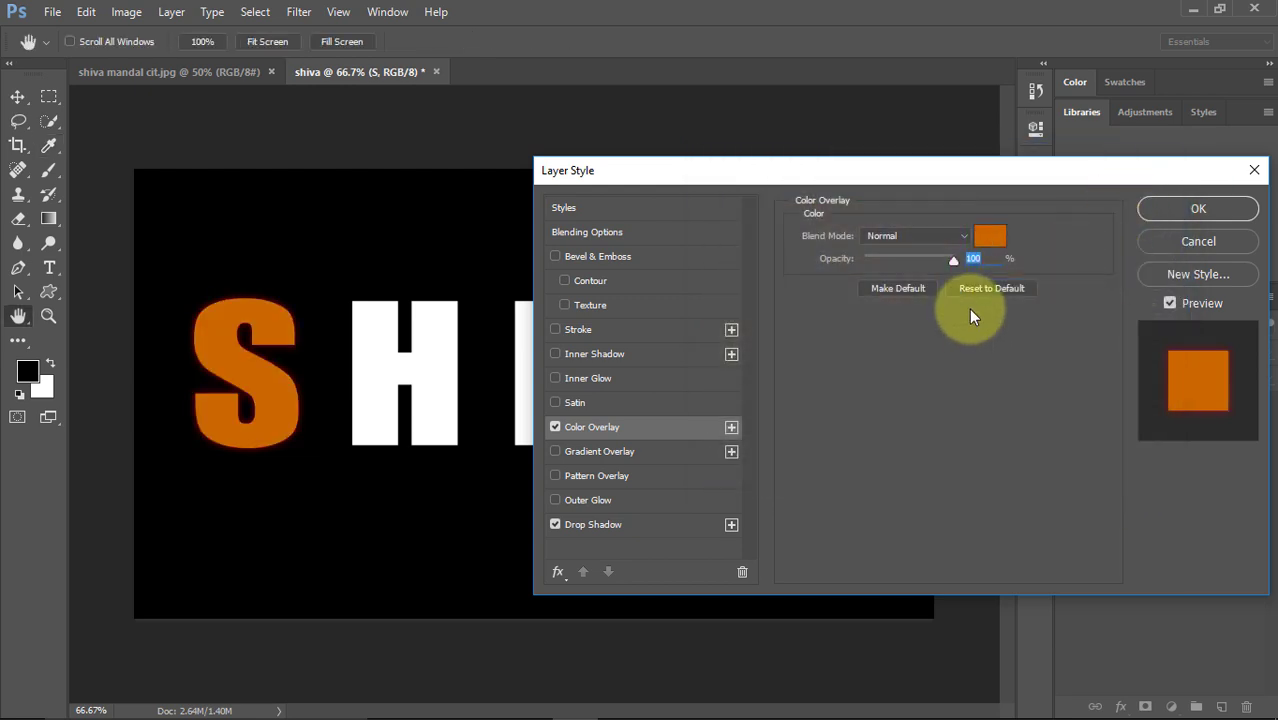
Step: Add a 582900 Satin to S with Distance 25 px and Size 105 px
{"action": "left_click", "coordinate": [612, 401]}
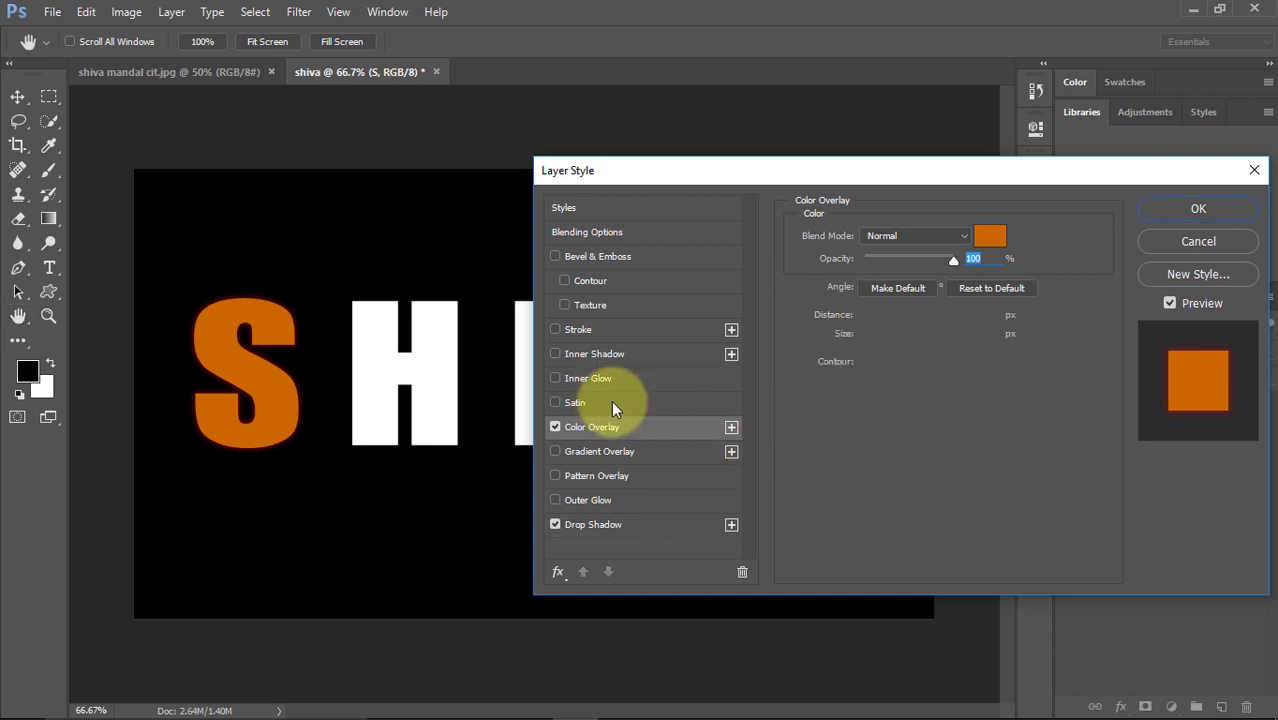
{"action": "left_click", "coordinate": [992, 237]}
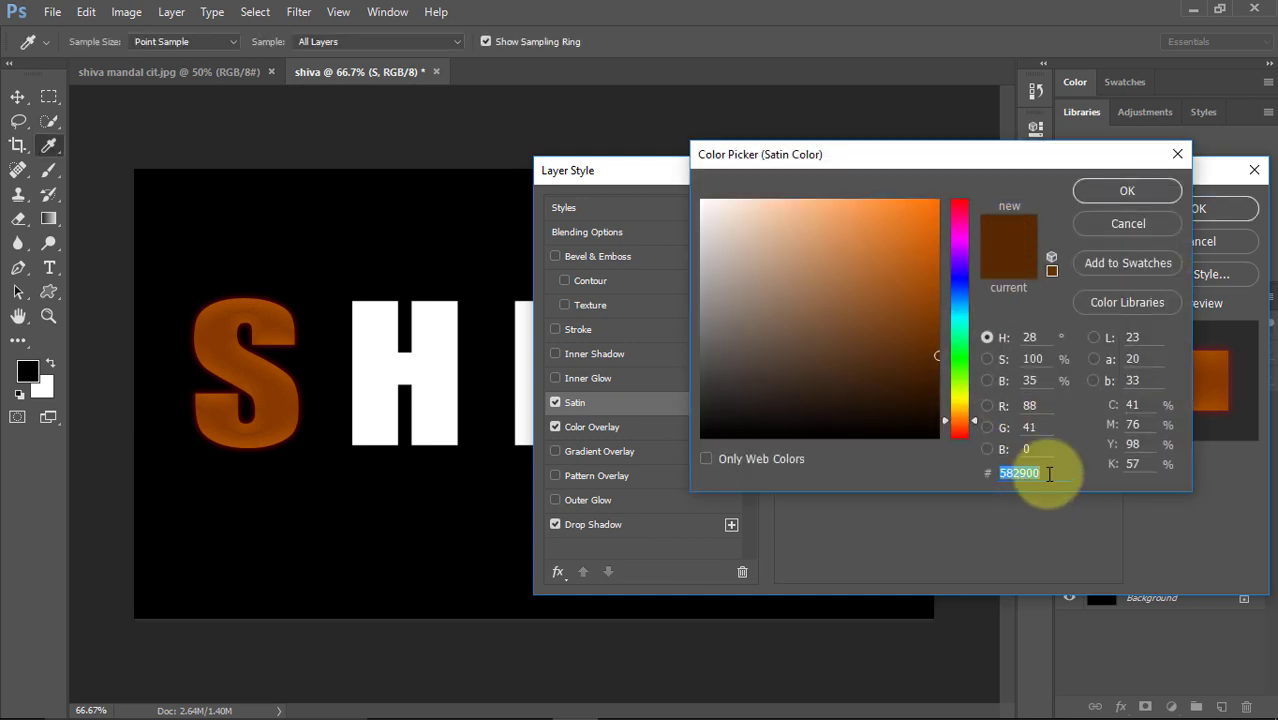
{"action": "type", "text": "58"}
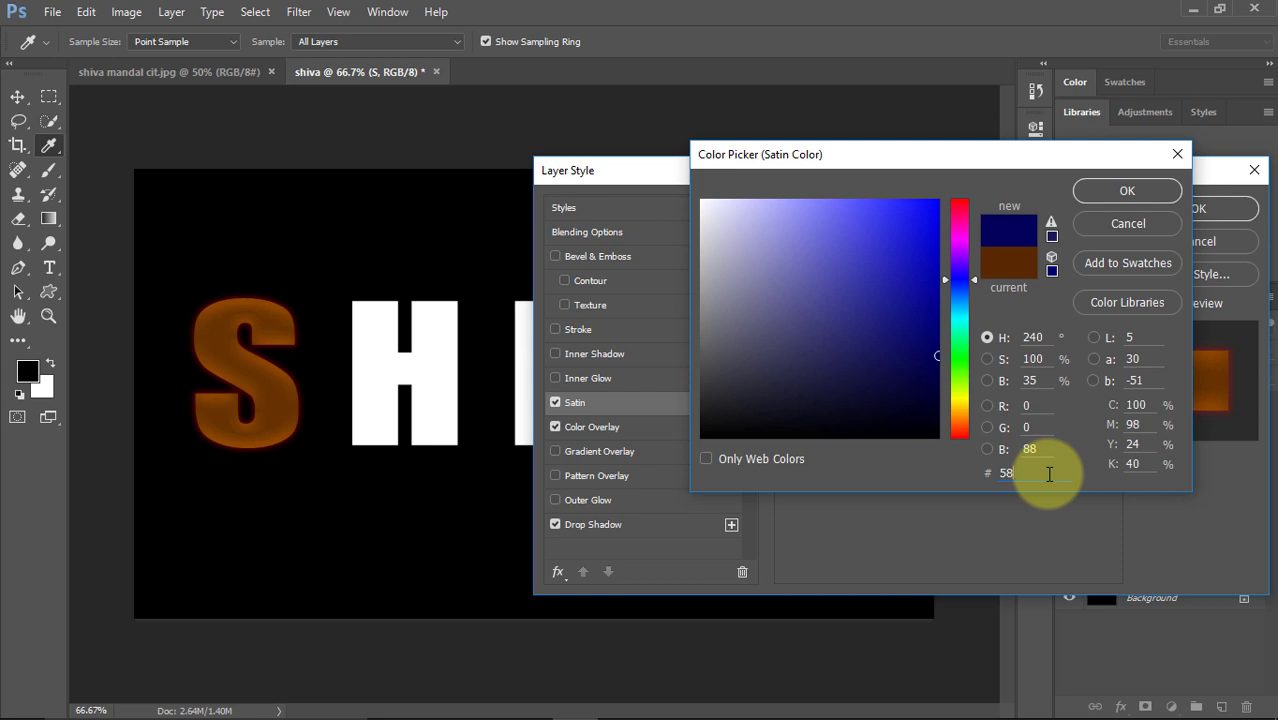
{"action": "type", "text": "2900"}
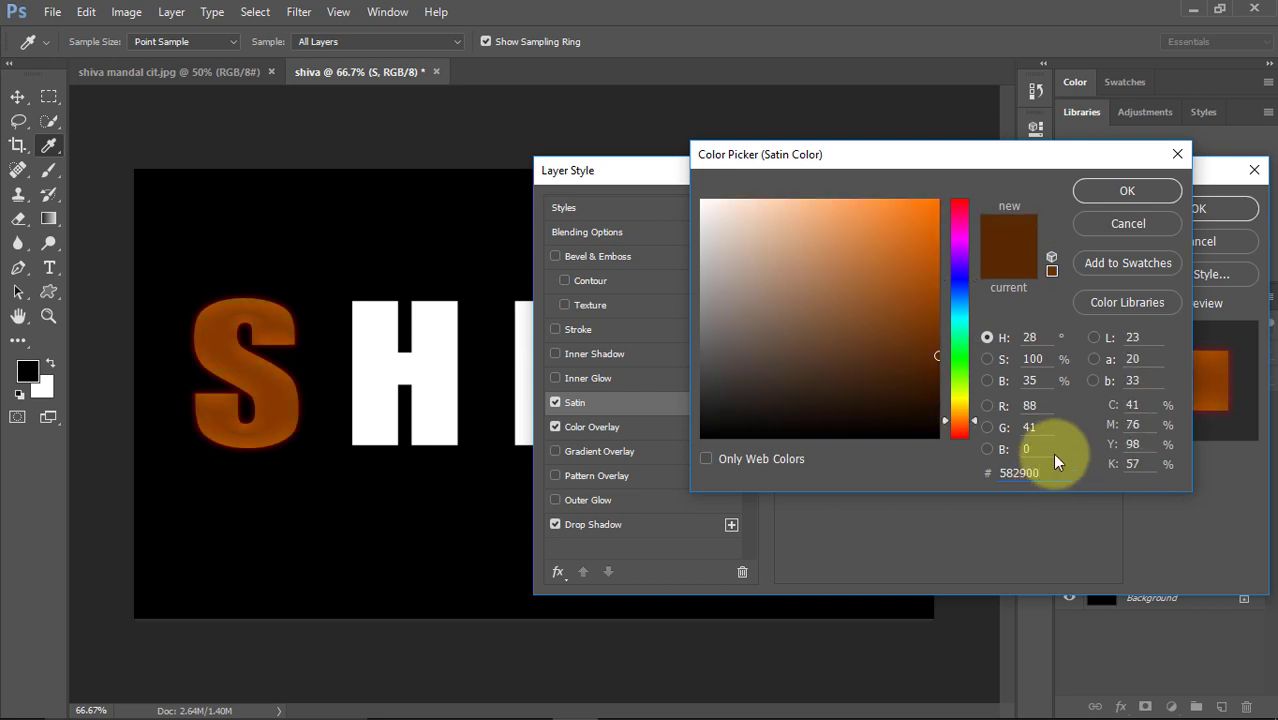
{"action": "left_click", "coordinate": [1121, 190]}
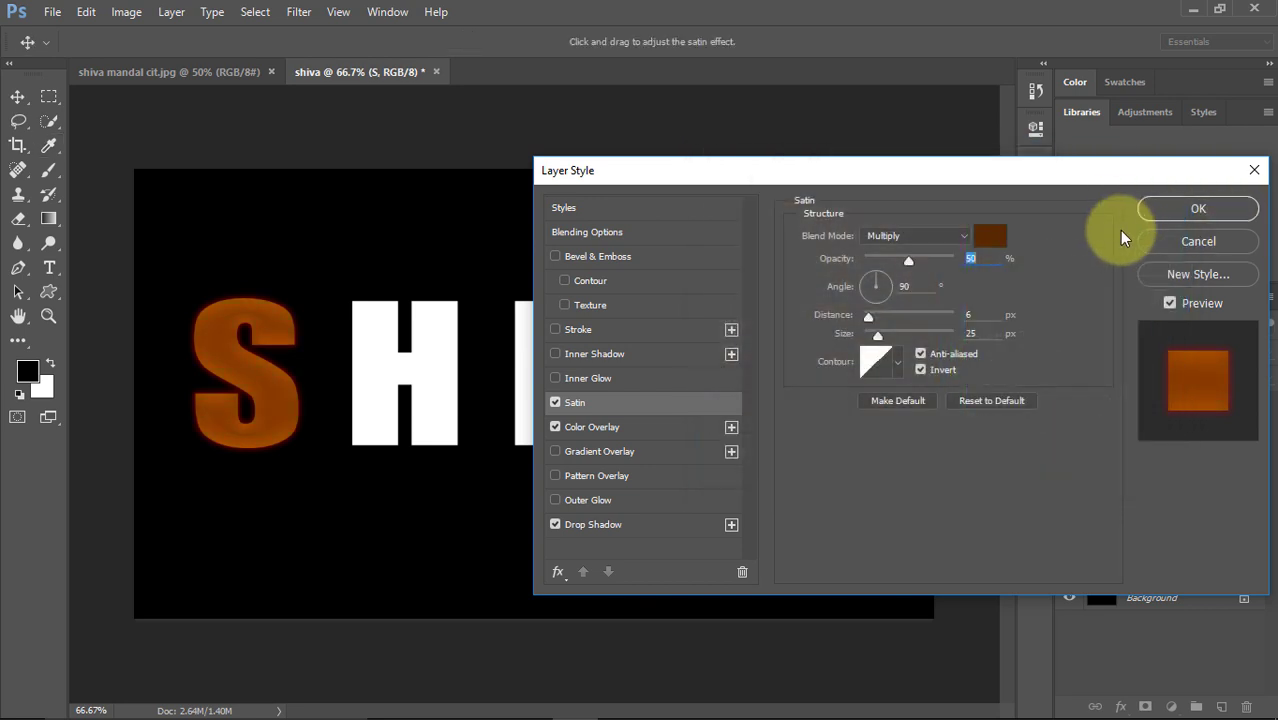
{"action": "left_click", "coordinate": [976, 314]}
{"action": "key", "text": "Down"}
{"action": "type", "text": "25"}
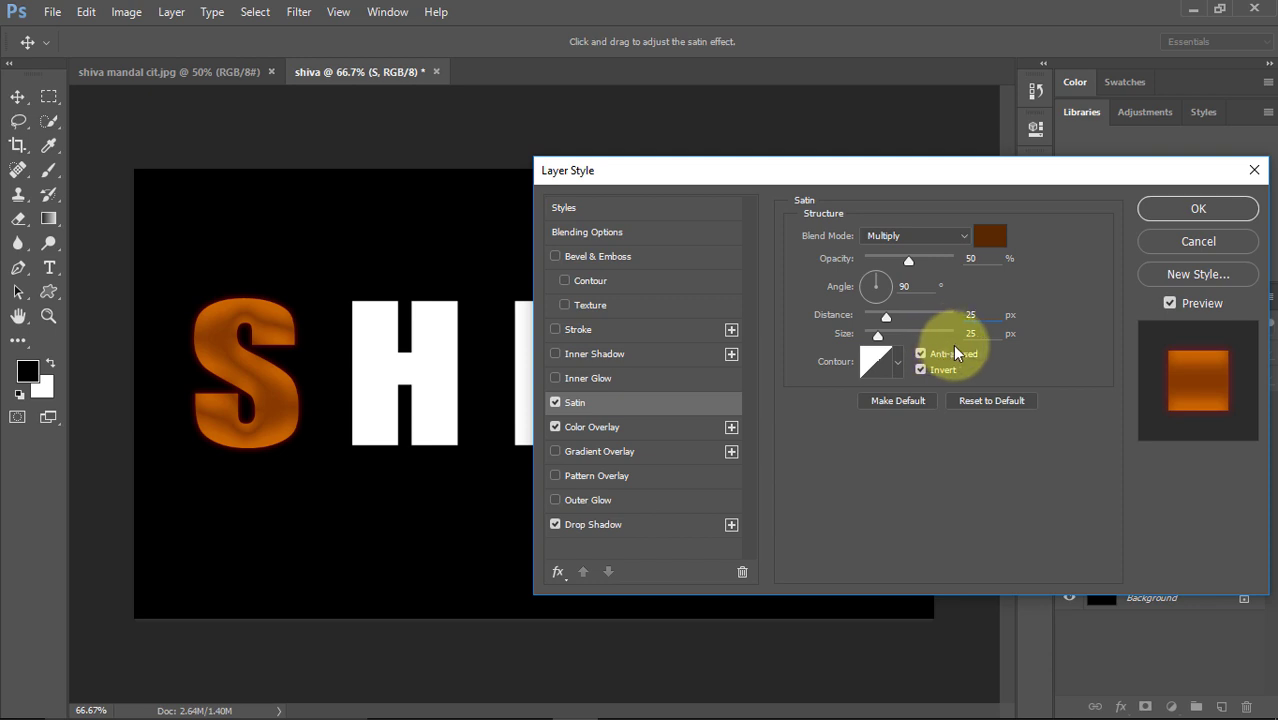
{"action": "left_click_drag", "start_coordinate": [983, 337], "coordinate": [946, 342]}
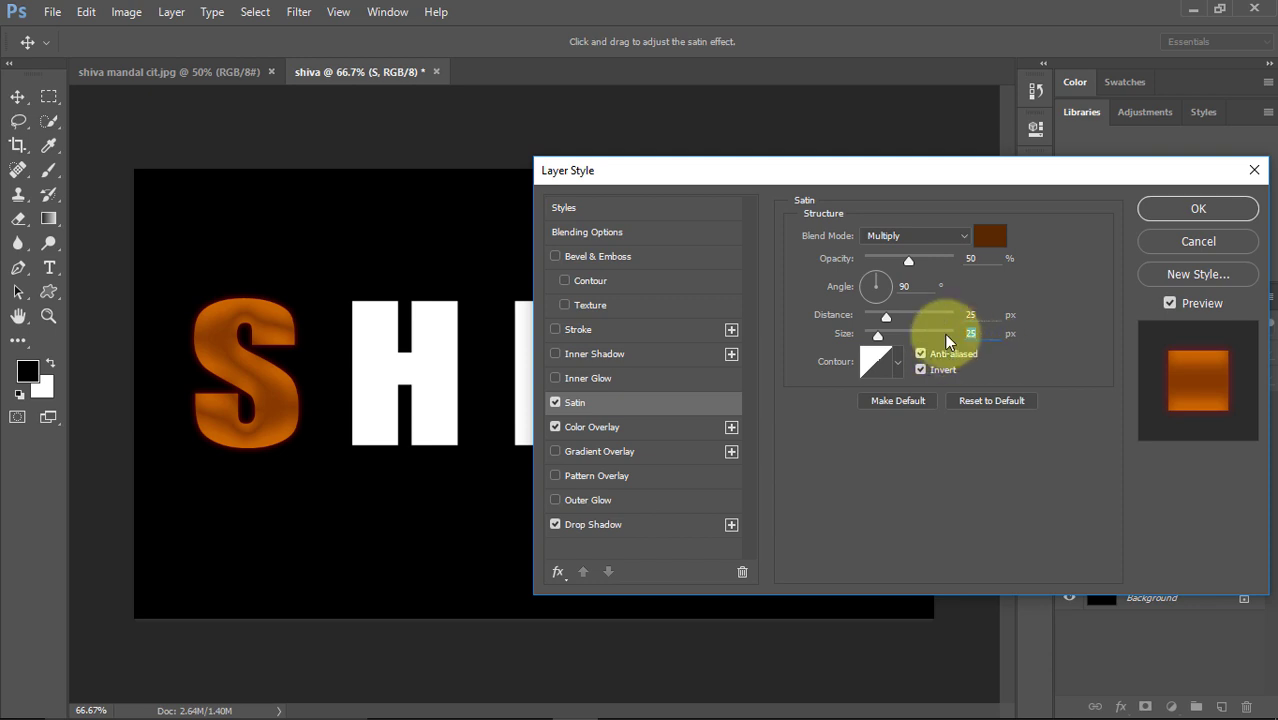
{"action": "type", "text": "105"}
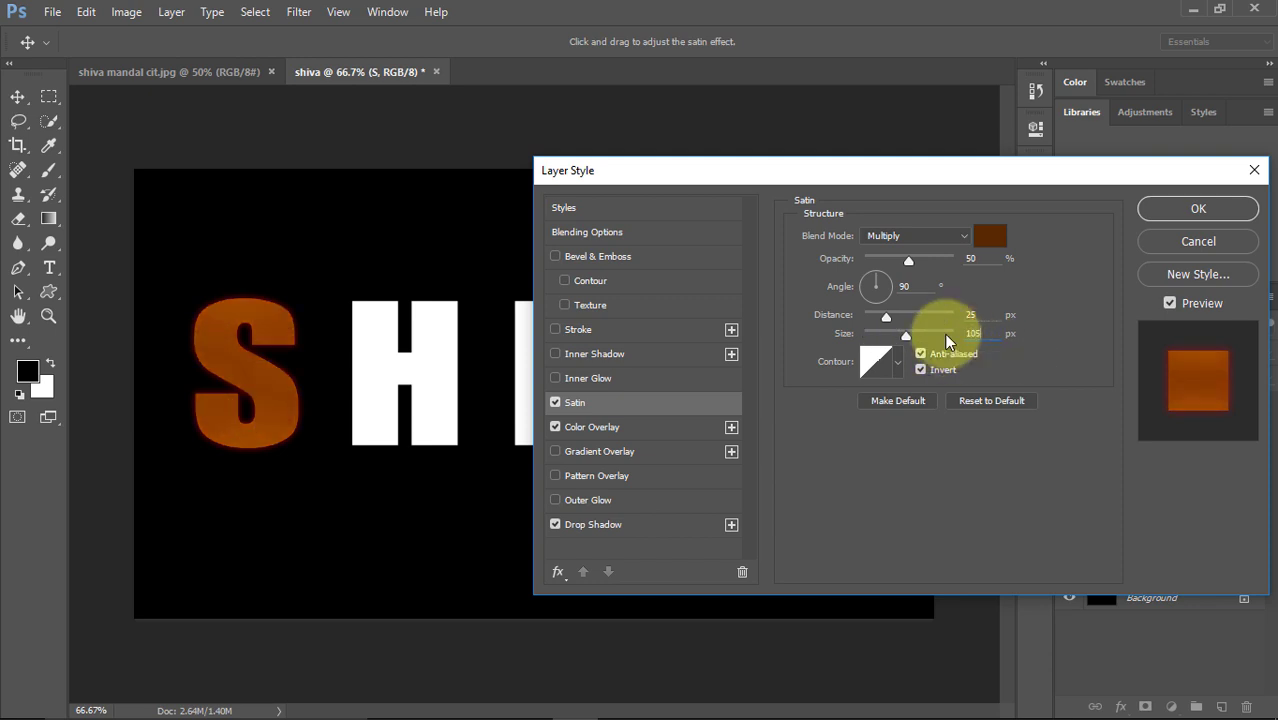
Step: Give the S a Color Dodge inner glow at 100% opacity, colour FFB900, size 13 px
{"action": "left_click", "coordinate": [632, 377]}
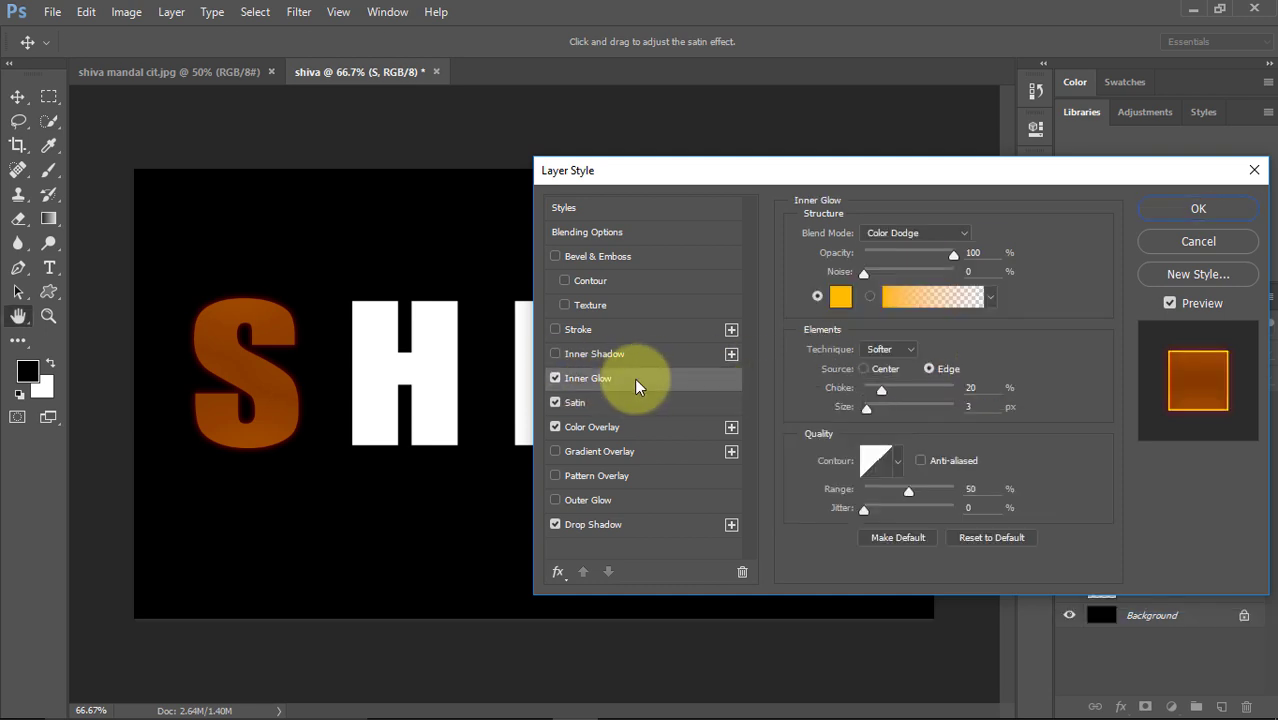
{"action": "left_click", "coordinate": [948, 237]}
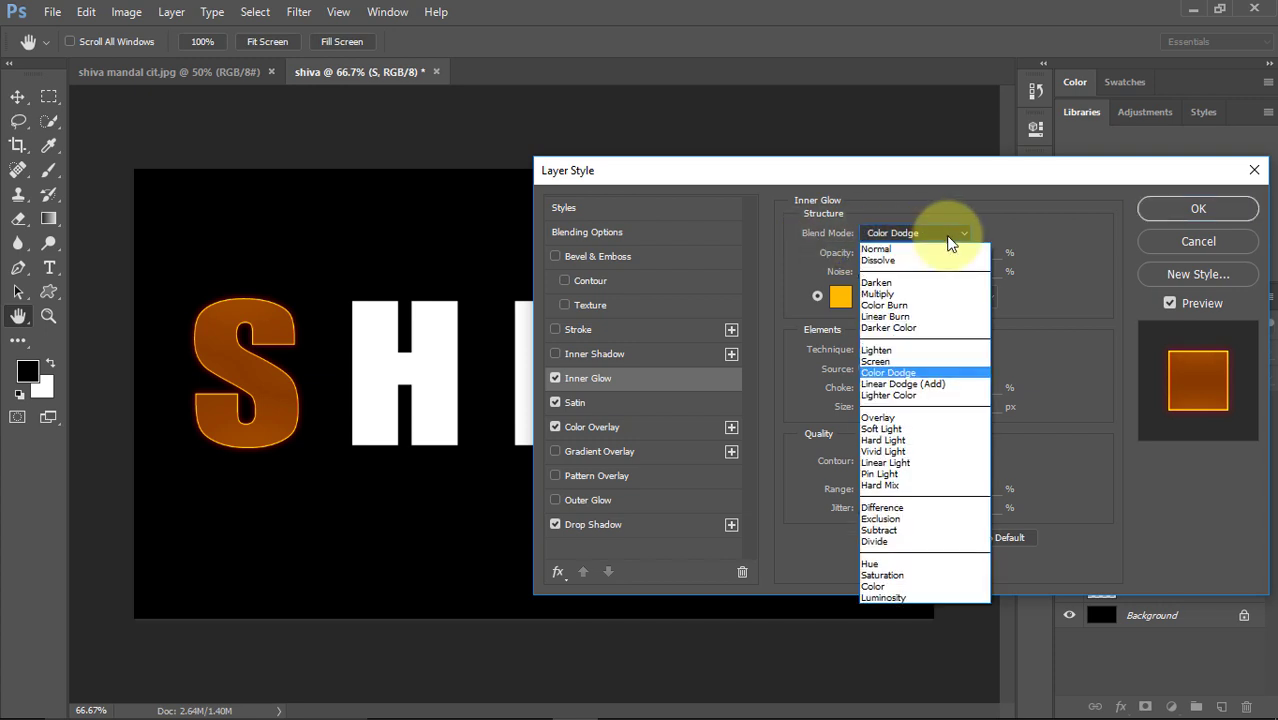
{"action": "left_click", "coordinate": [900, 374]}
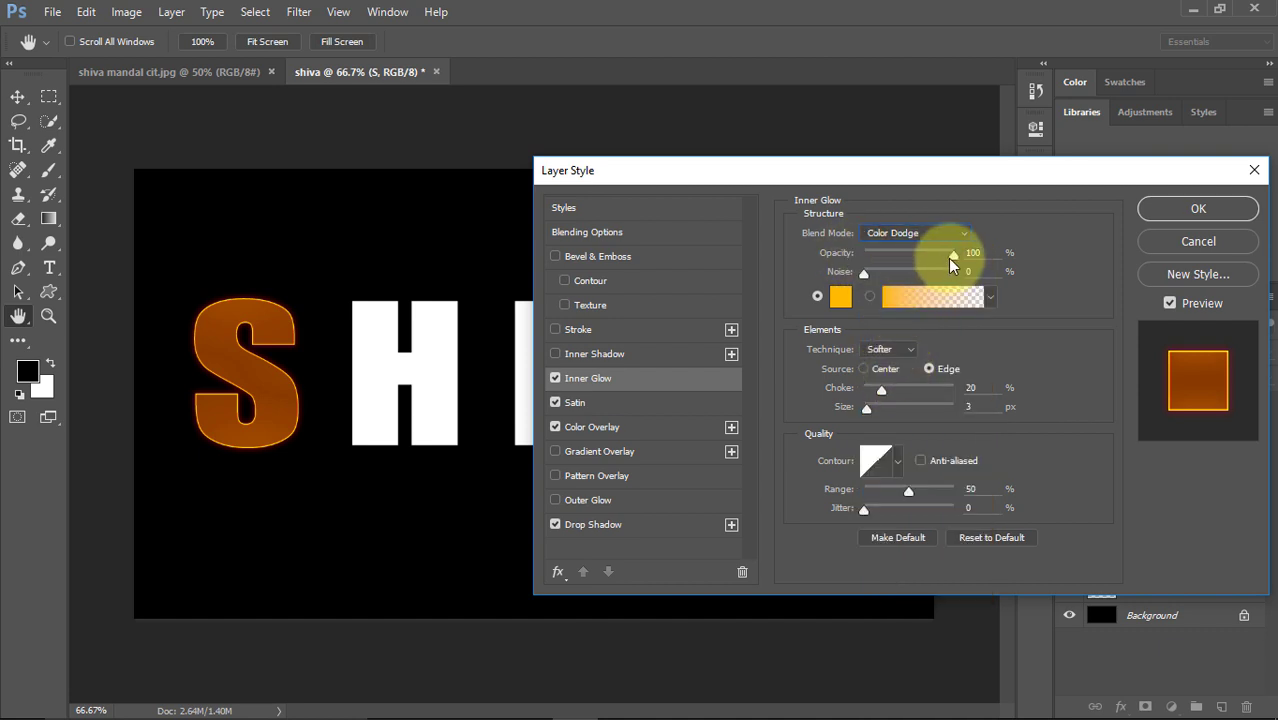
{"action": "left_click_drag", "start_coordinate": [940, 258], "coordinate": [960, 256]}
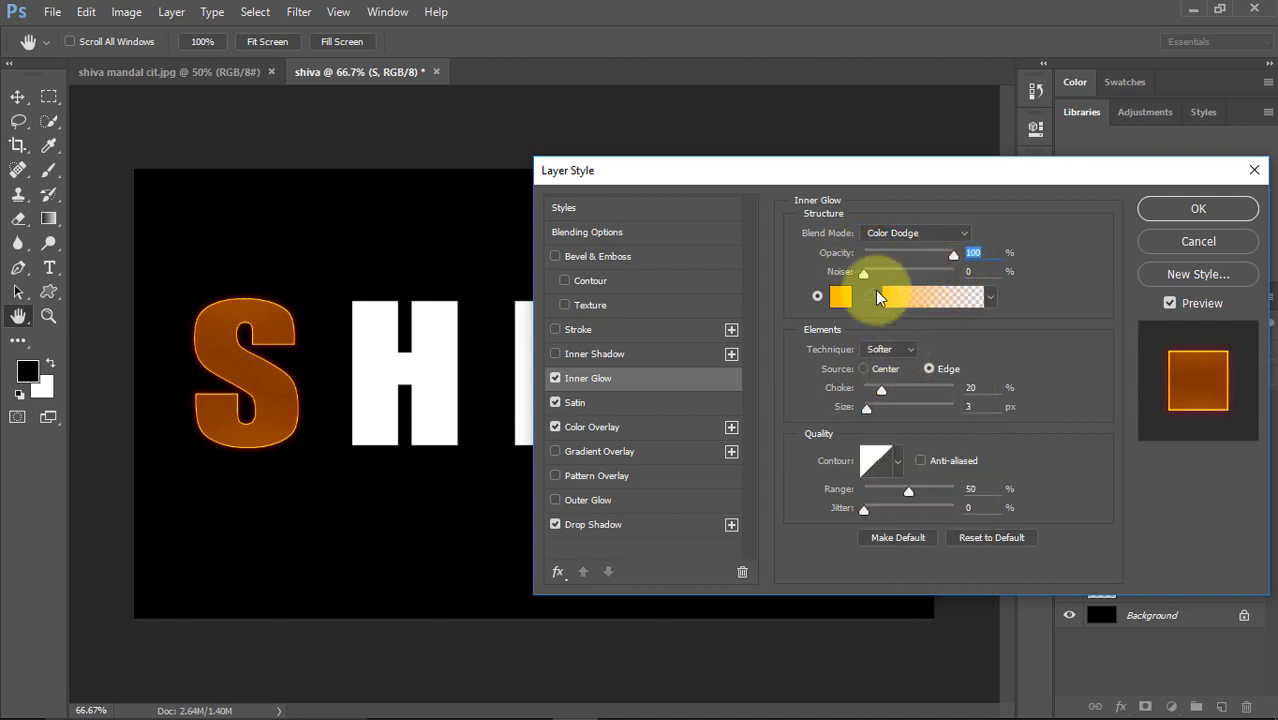
{"action": "left_click", "coordinate": [838, 298]}
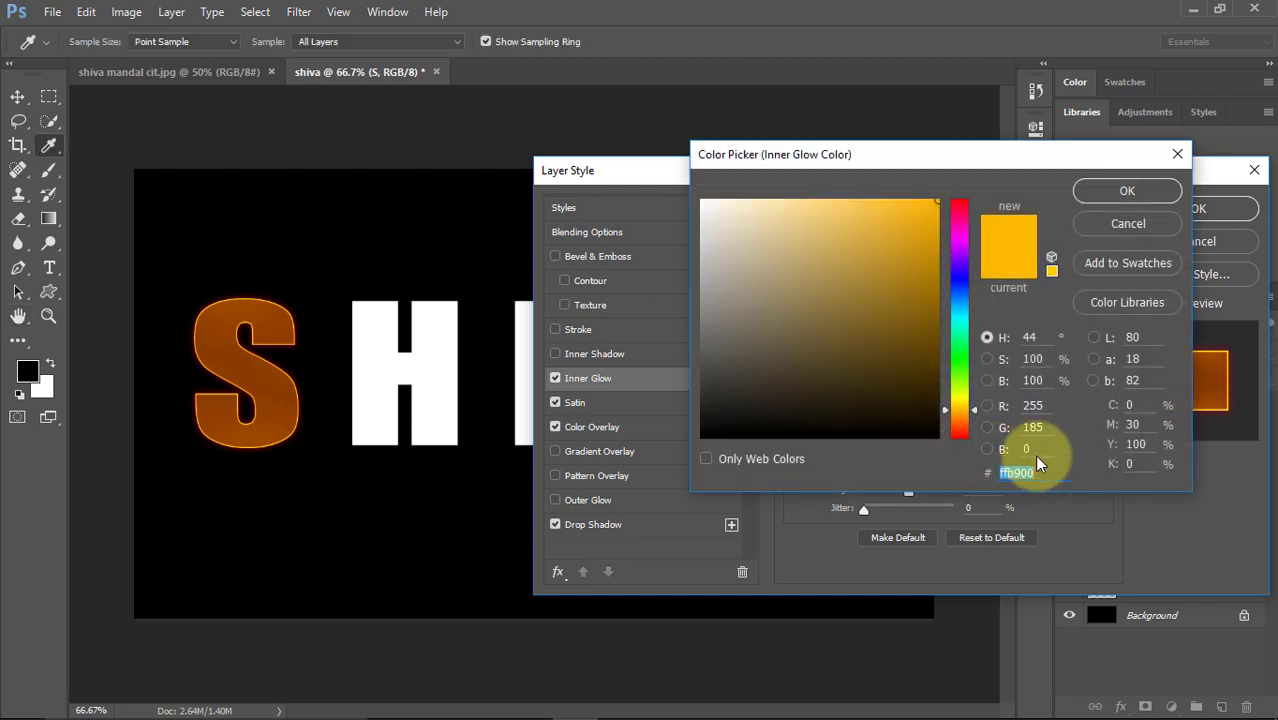
{"action": "type", "text": "FF"}
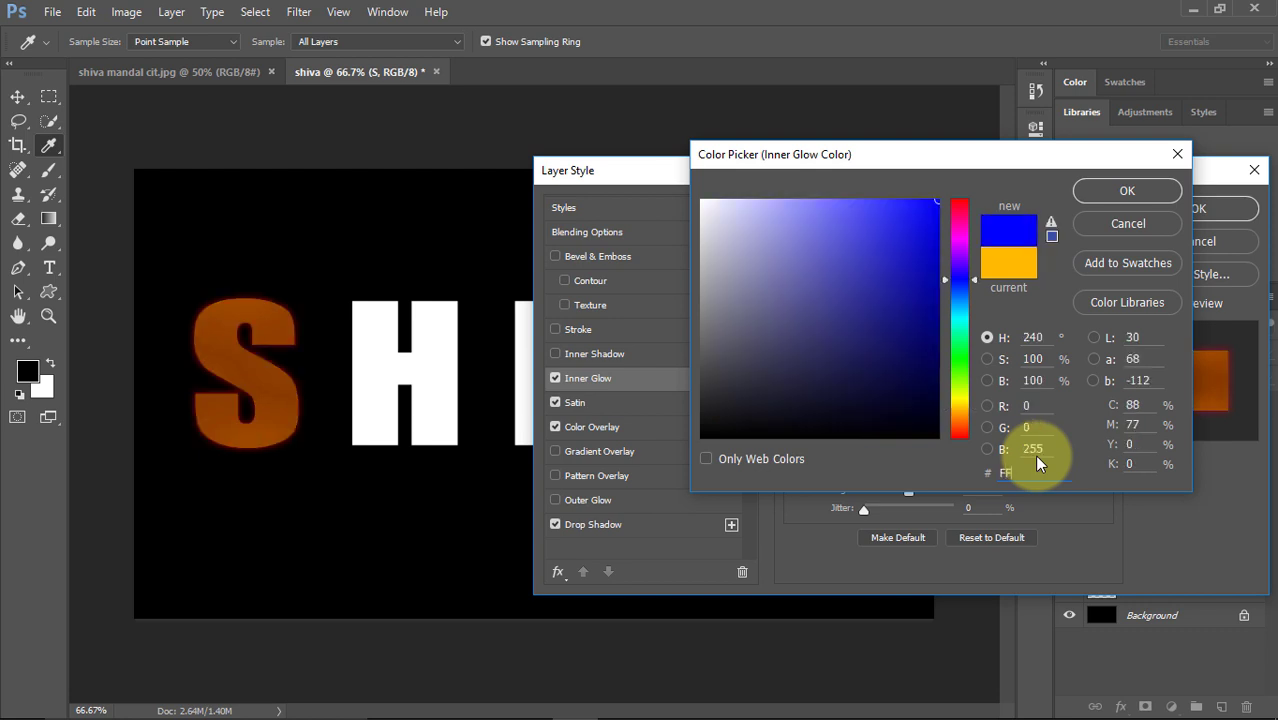
{"action": "type", "text": "B90"}
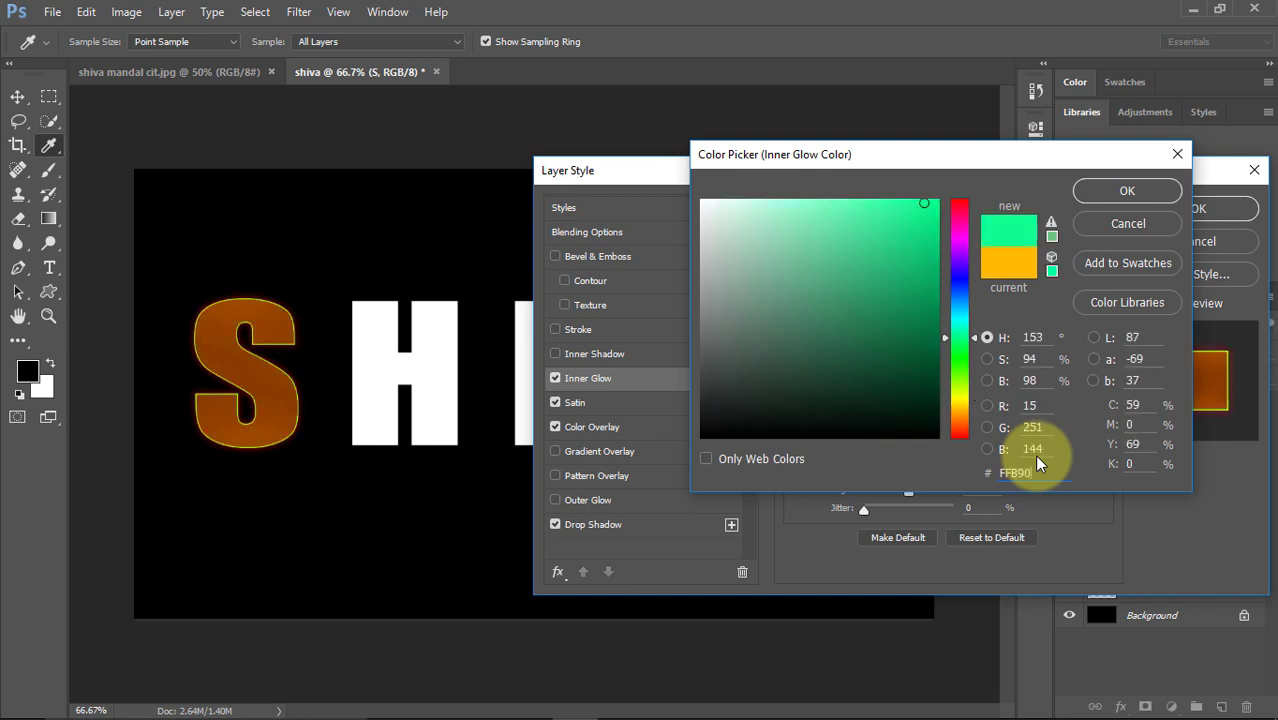
{"action": "type", "text": "0"}
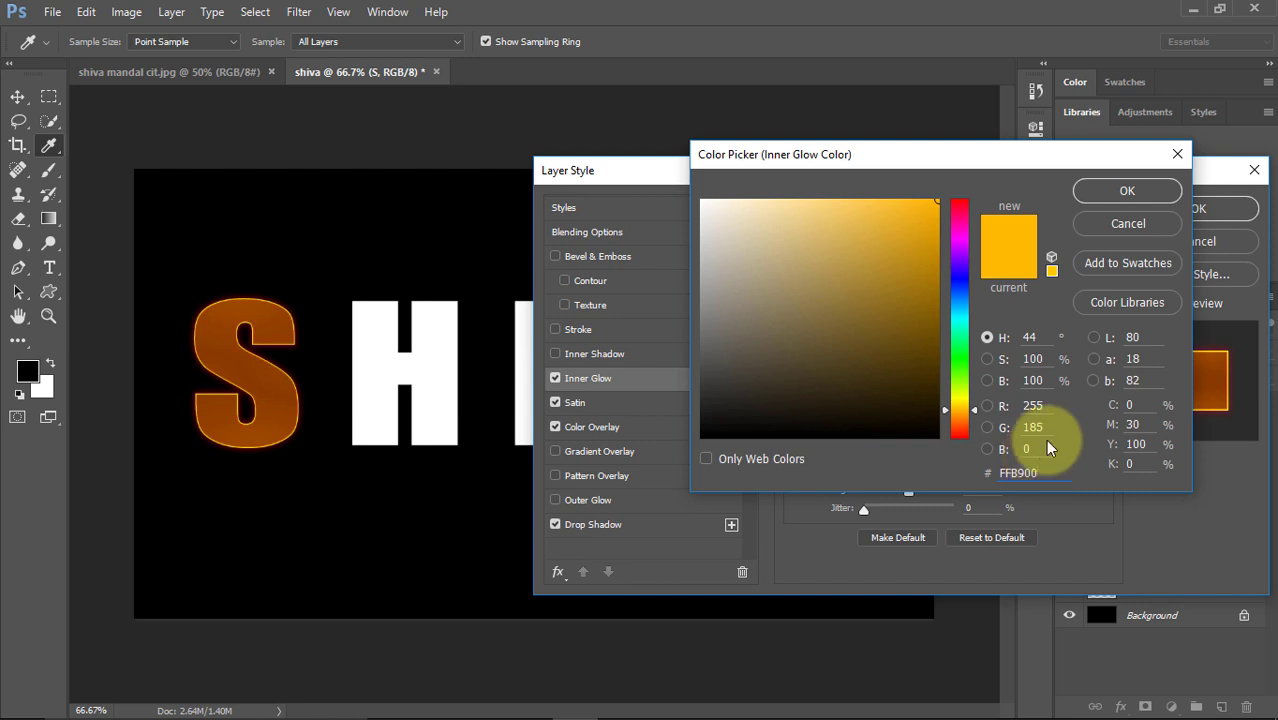
{"action": "left_click", "coordinate": [1119, 192]}
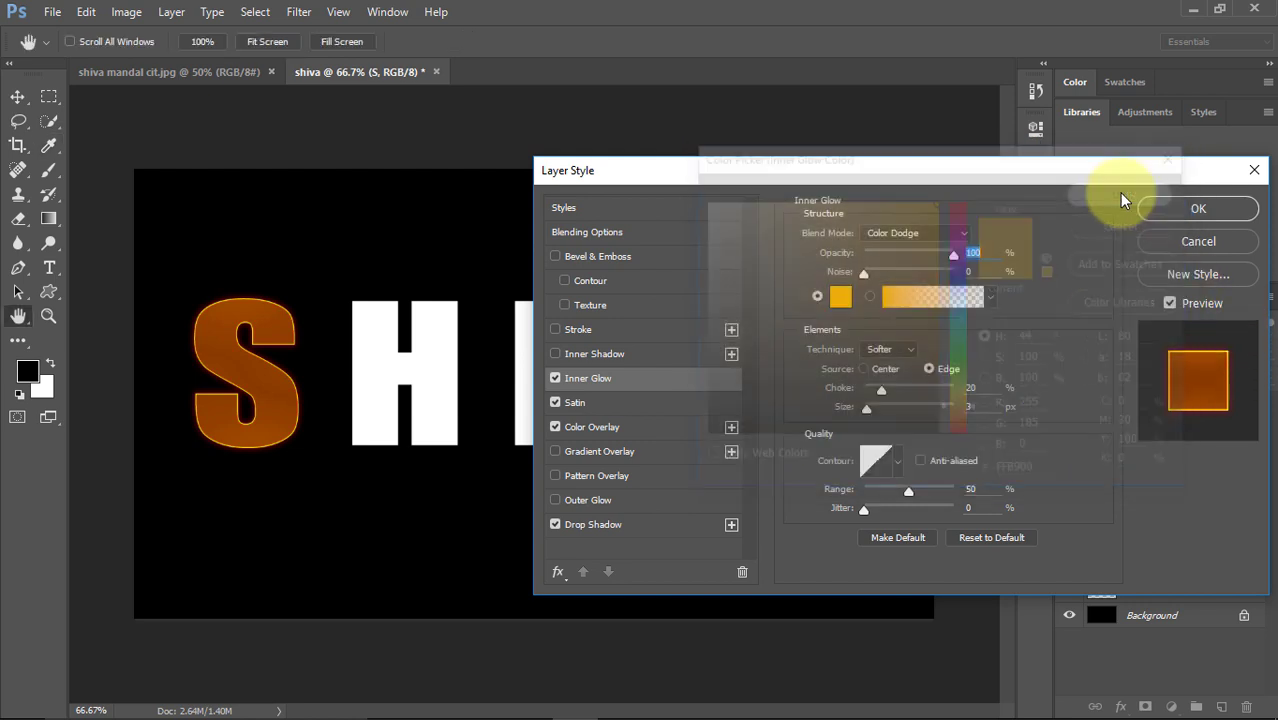
{"action": "left_click", "coordinate": [970, 387]}
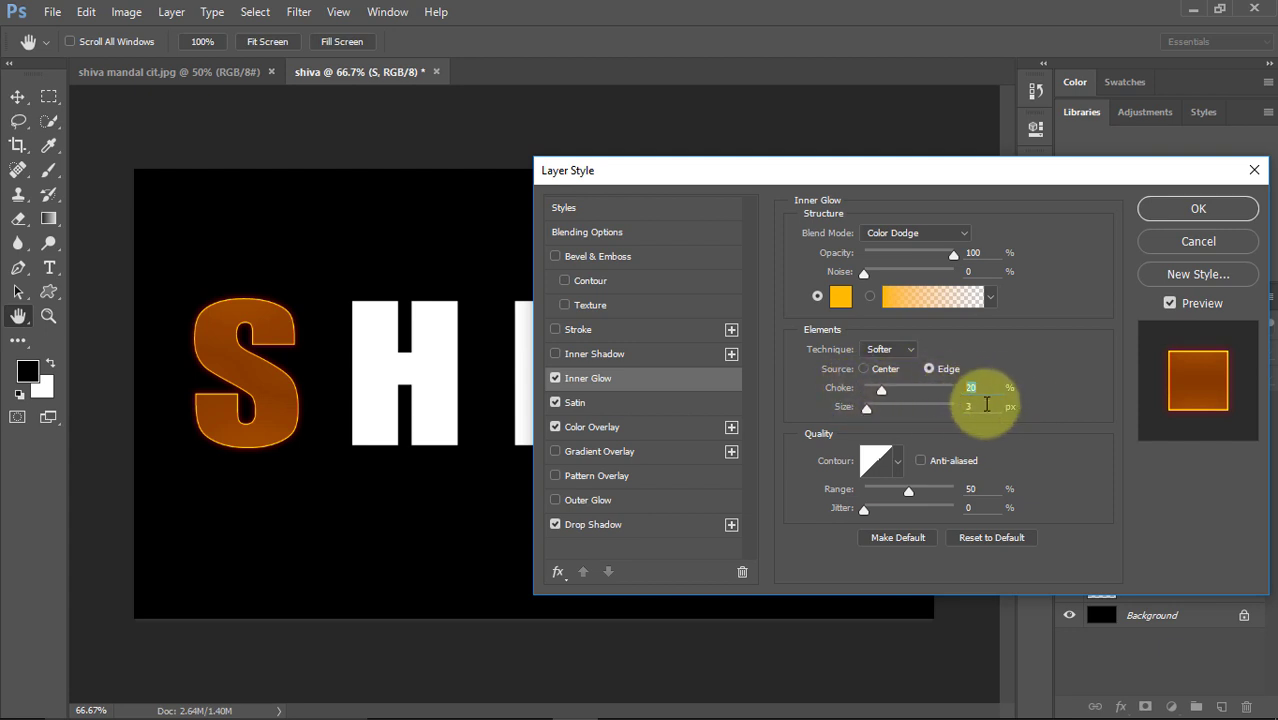
{"action": "left_click", "coordinate": [956, 407]}
{"action": "type", "text": "1"}
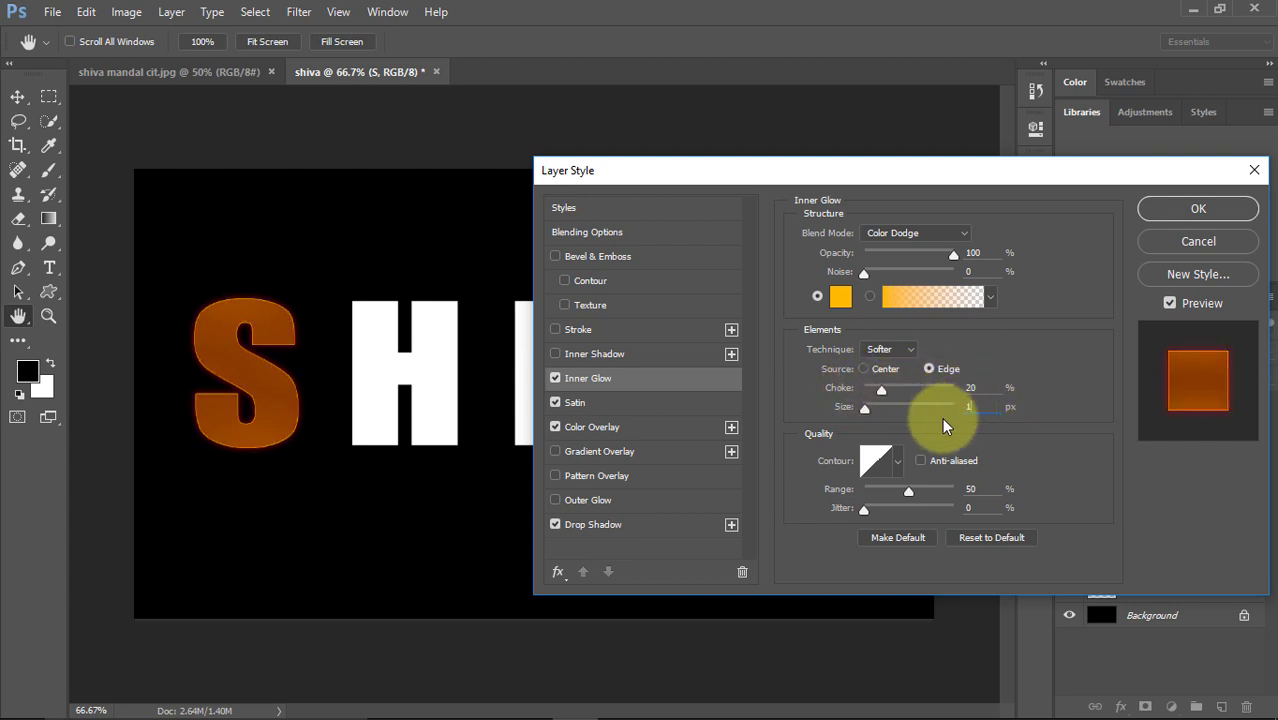
{"action": "type", "text": "3"}
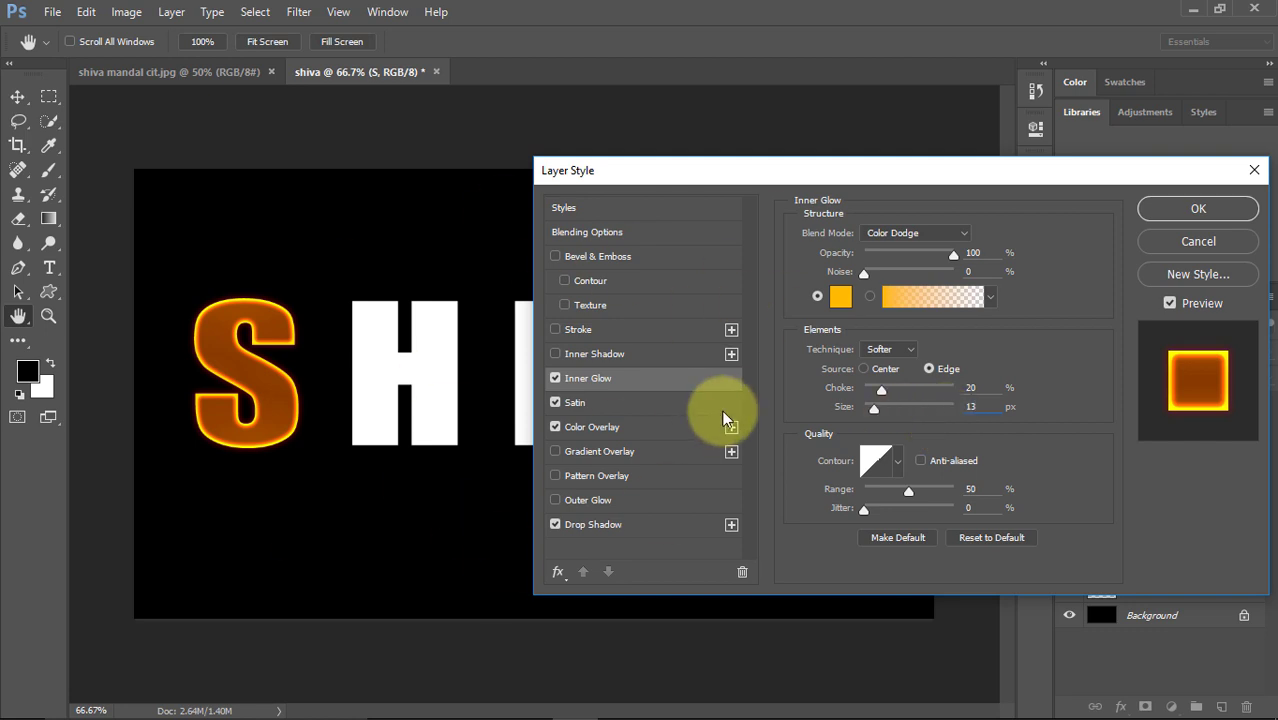
{"action": "left_click", "coordinate": [1211, 207]}
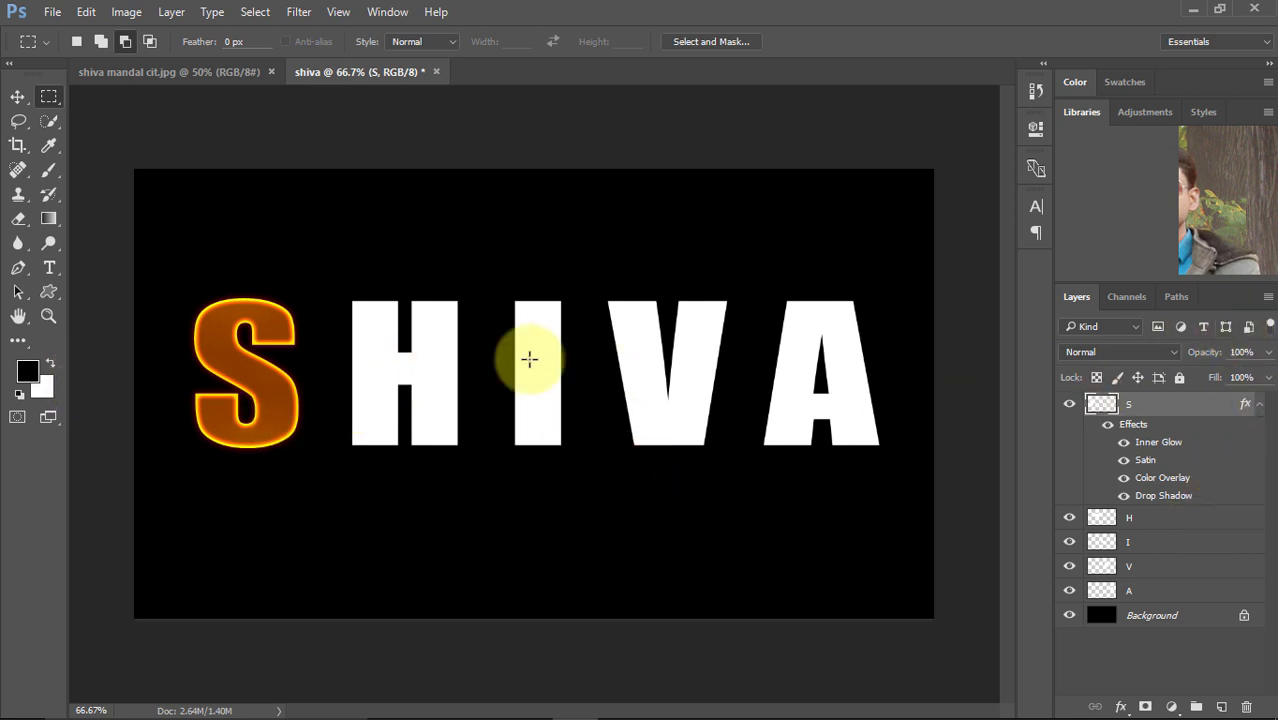
Step: Copy the S layer's style and paste it onto the H, I, V and A layers
{"action": "left_click", "coordinate": [1258, 404]}
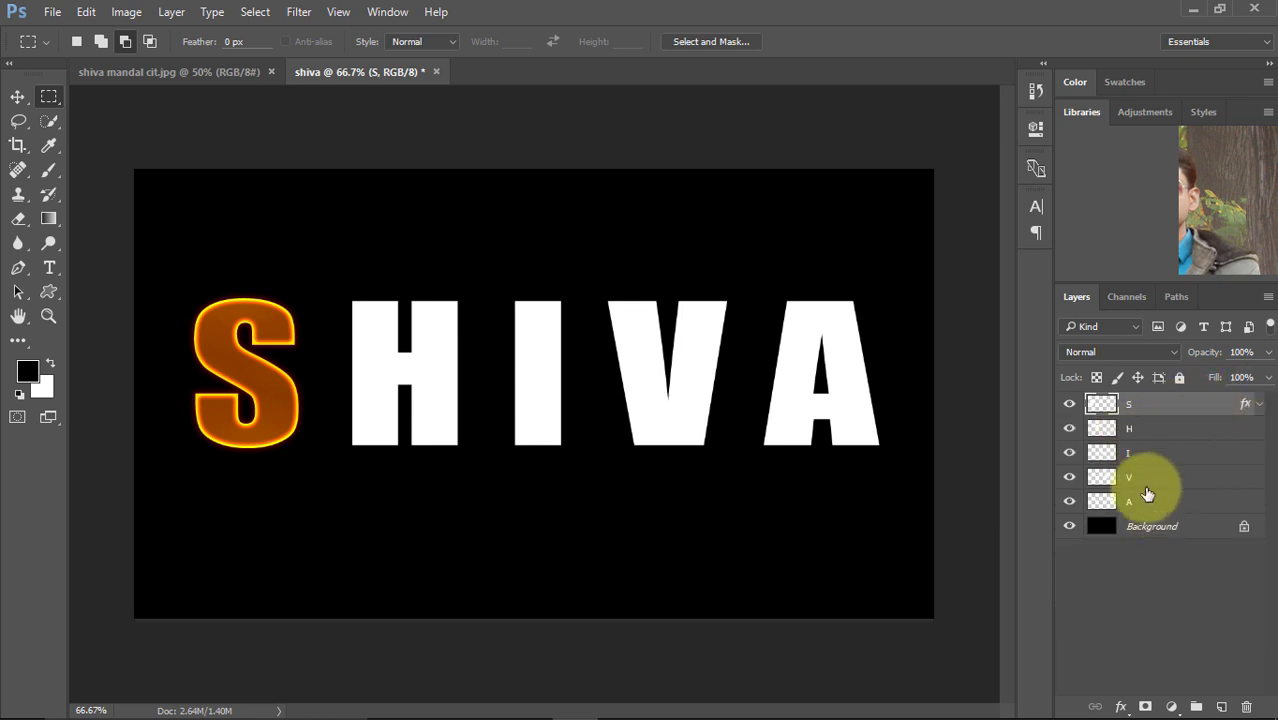
{"action": "right_click", "coordinate": [1182, 411]}
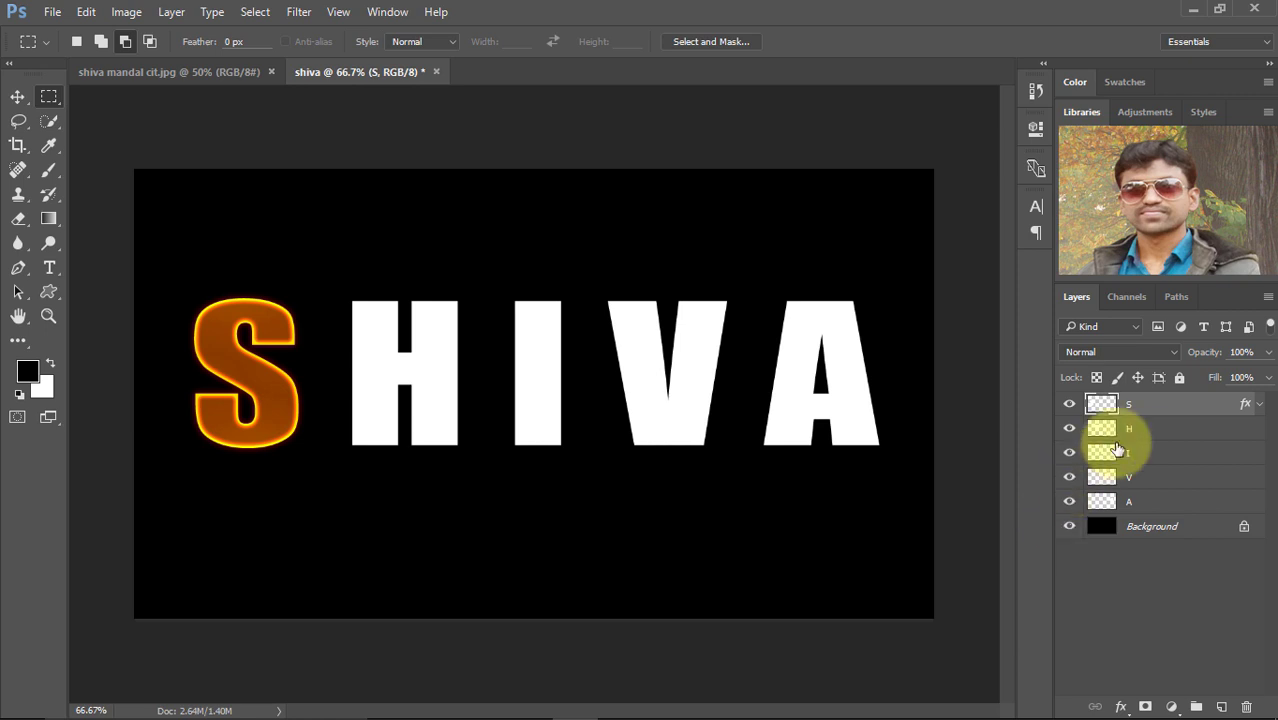
{"action": "left_click", "coordinate": [1164, 435]}
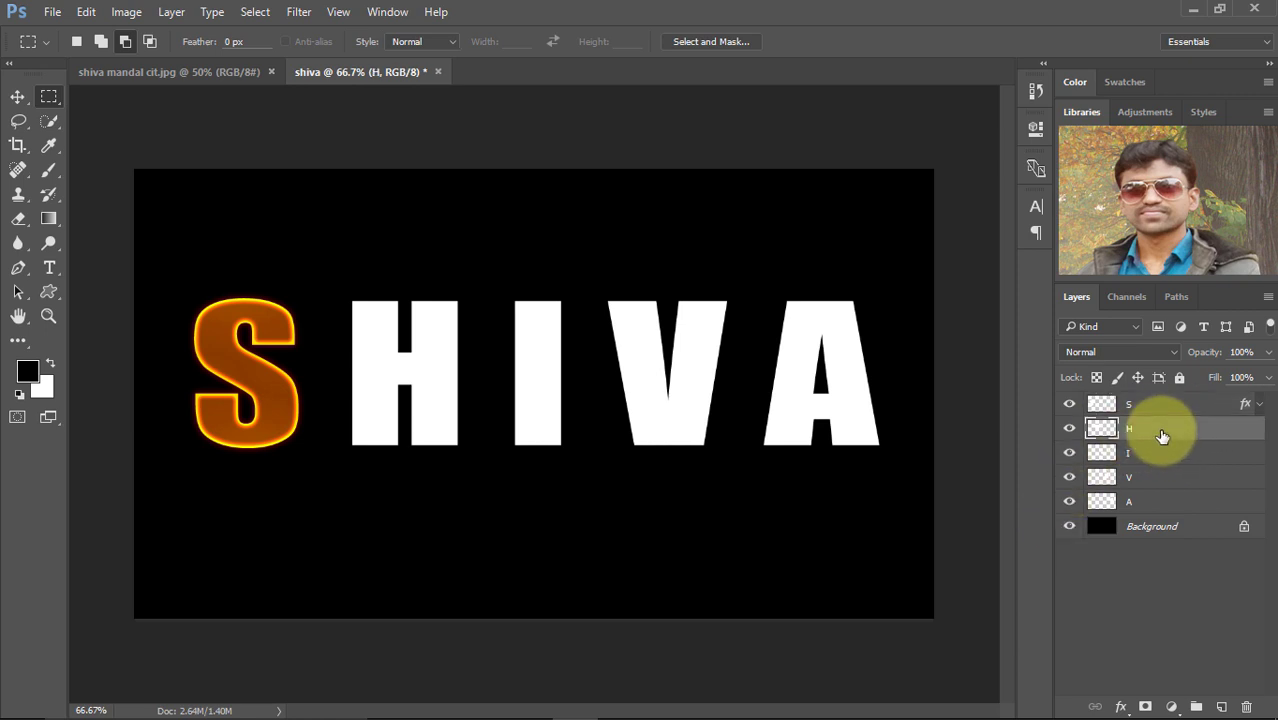
{"action": "left_click", "coordinate": [1150, 510], "text": "shift"}
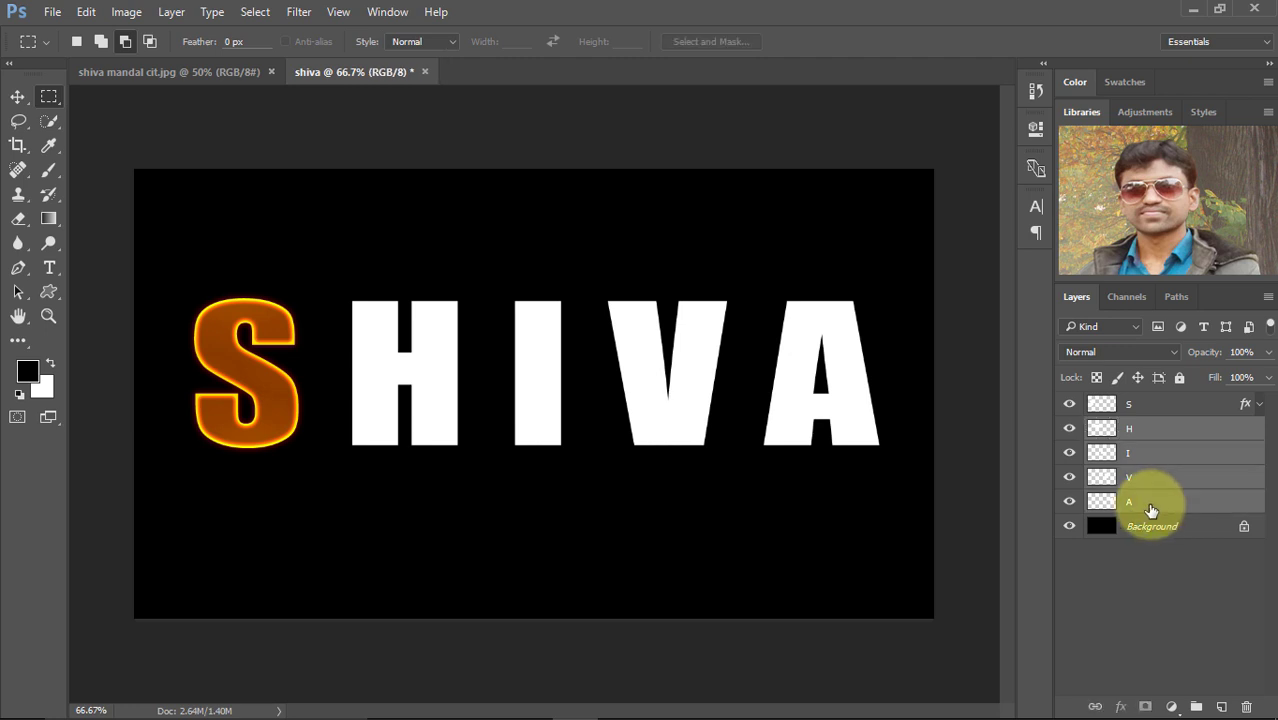
{"action": "right_click", "coordinate": [1171, 458]}
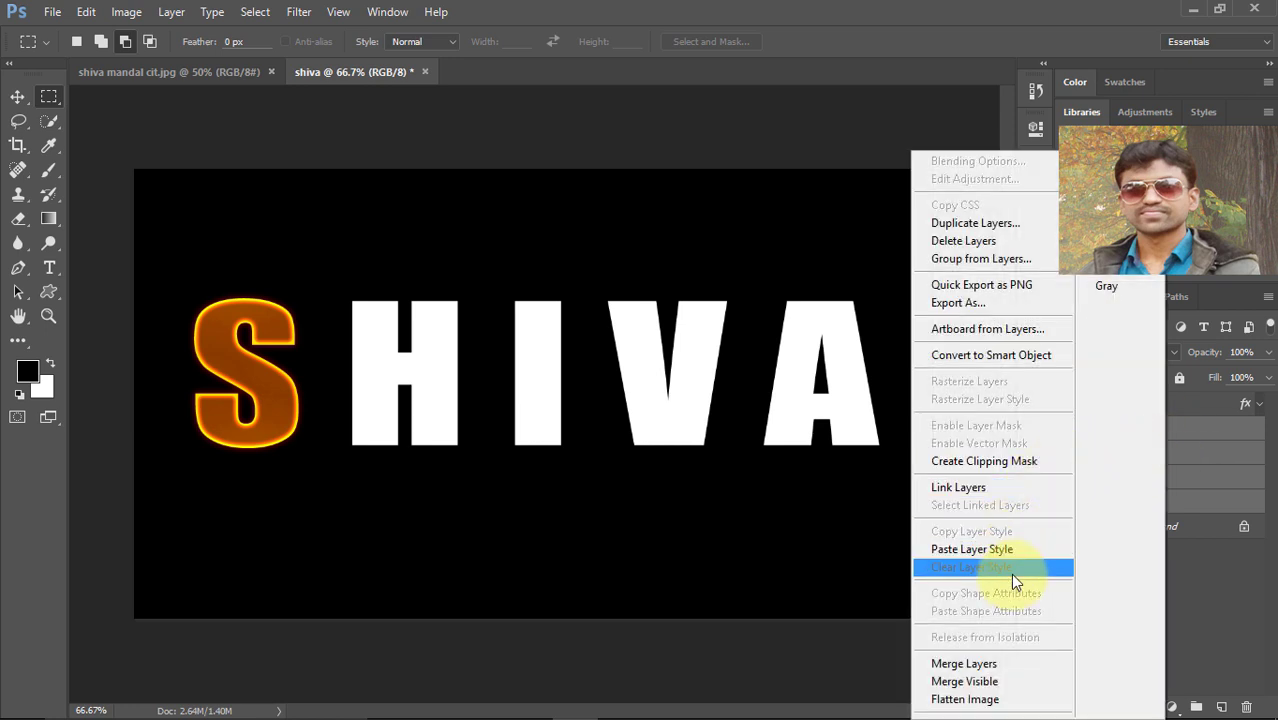
{"action": "left_click", "coordinate": [998, 549]}
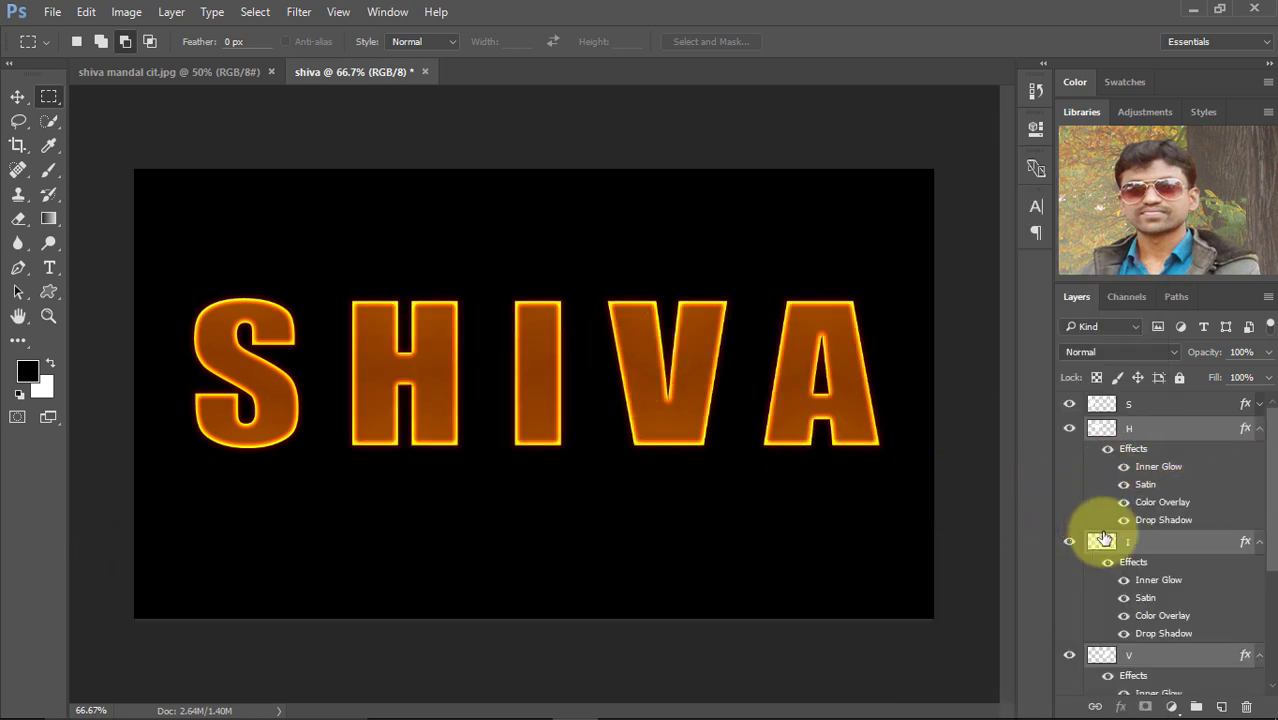
Step: Collapse the expanded effects lists and click through the letter layers in the Layers panel
{"action": "left_click", "coordinate": [1260, 431], "text": "alt"}
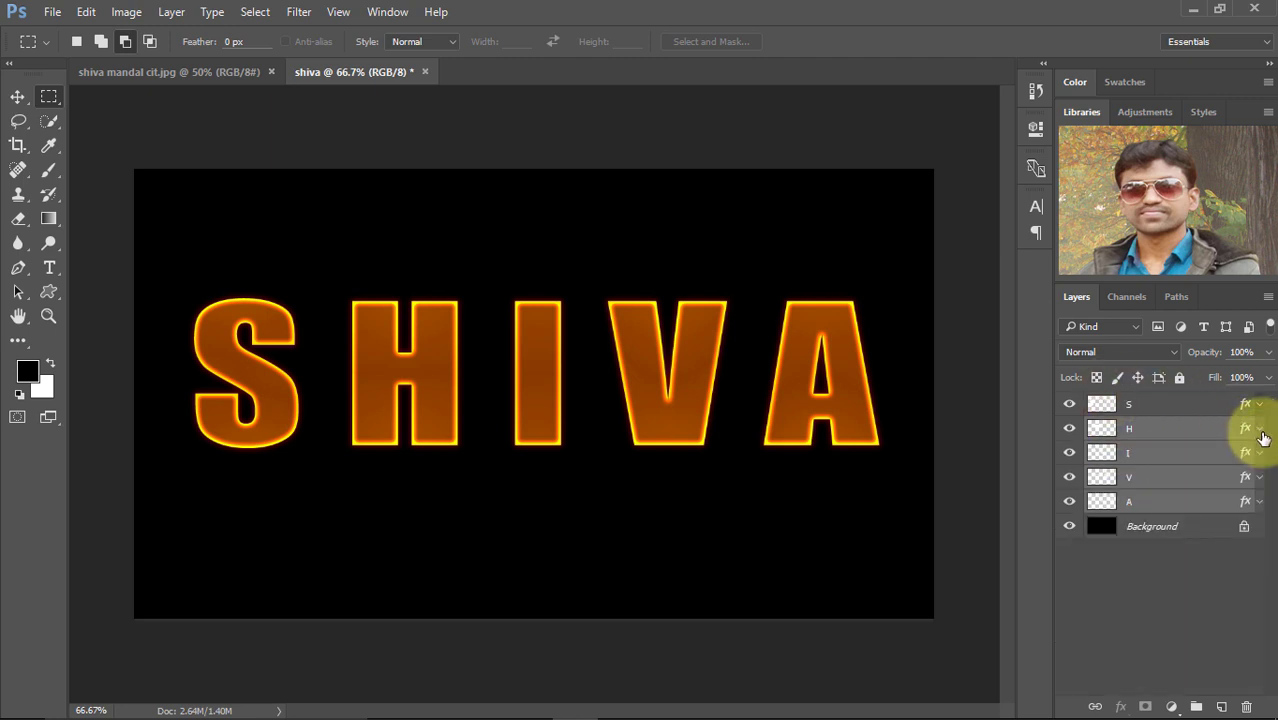
{"action": "left_click", "coordinate": [1178, 501]}
{"action": "left_click", "coordinate": [1155, 453]}
{"action": "left_click", "coordinate": [1145, 425]}
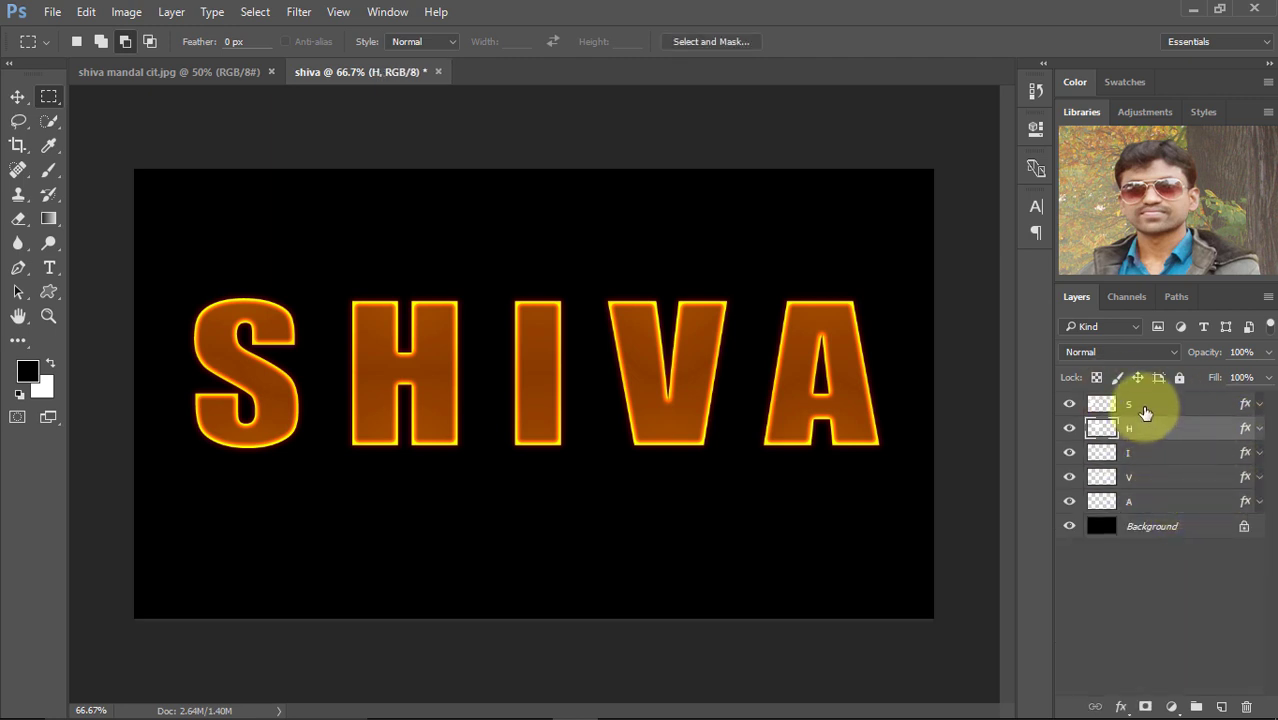
{"action": "left_click", "coordinate": [1145, 410]}
{"action": "left_click", "coordinate": [1141, 406]}
{"action": "left_click", "coordinate": [1138, 435]}
{"action": "left_click", "coordinate": [1136, 400]}
{"action": "left_click", "coordinate": [1136, 425]}
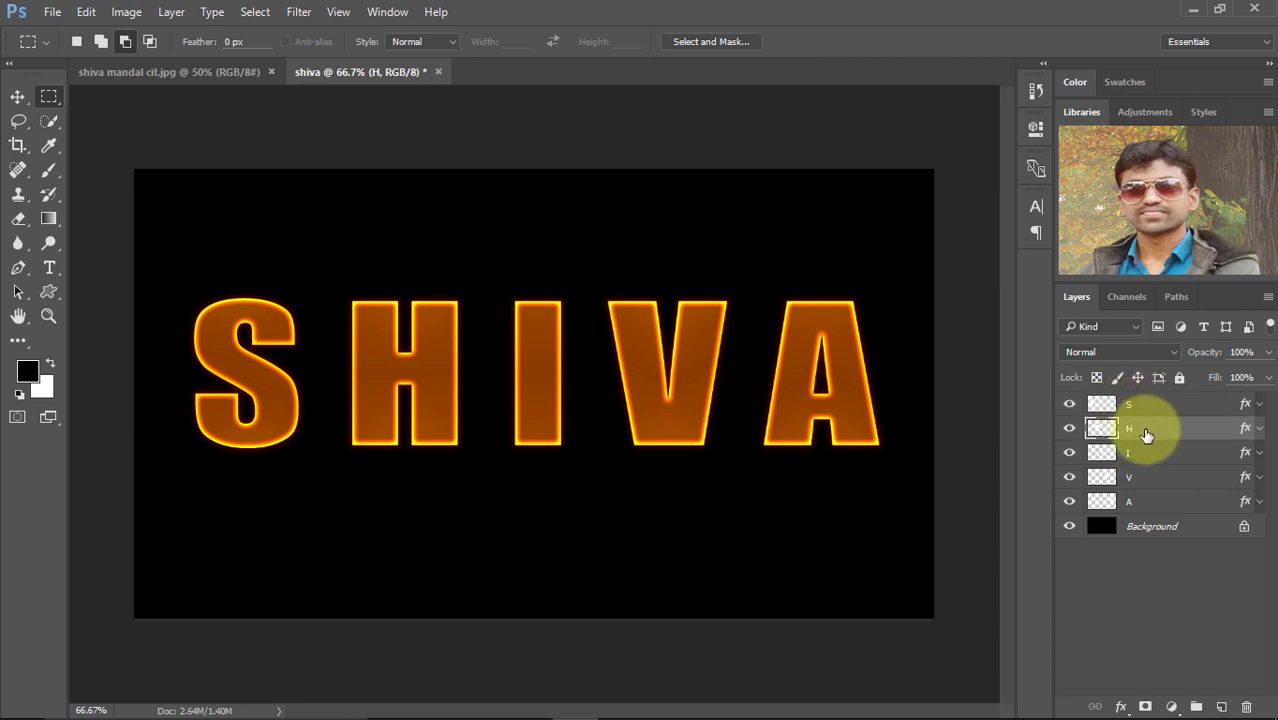
Step: Create empty Layers 1 to 4, one beneath each of the S, H, I and V letters
{"action": "left_click", "coordinate": [1220, 708]}
{"action": "left_click", "coordinate": [1138, 483]}
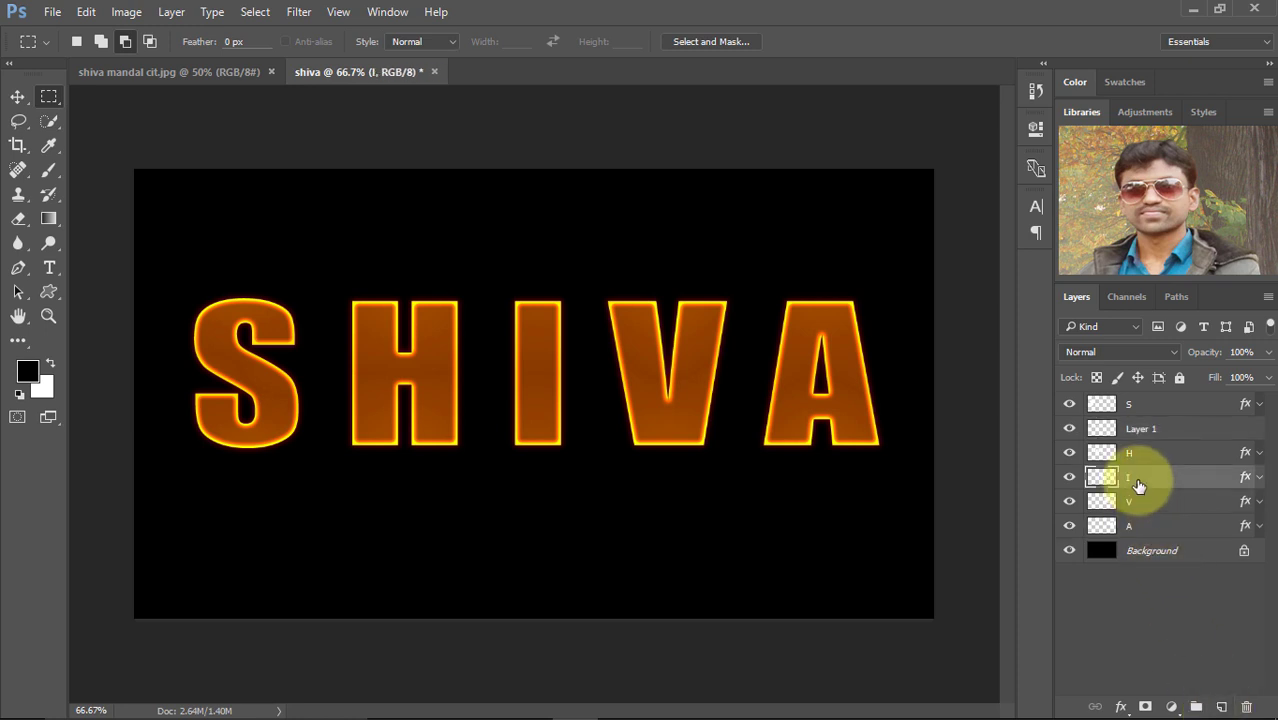
{"action": "left_click", "coordinate": [1220, 707]}
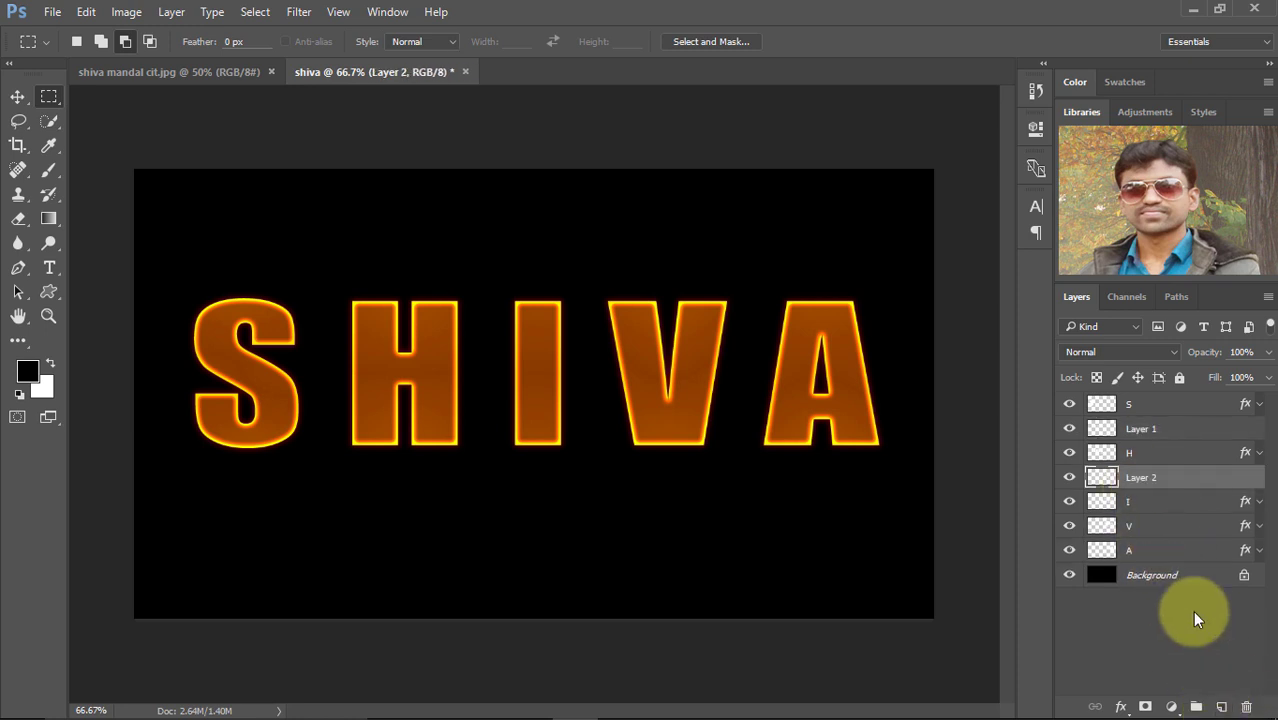
{"action": "left_click", "coordinate": [1138, 528]}
{"action": "left_click", "coordinate": [1222, 707]}
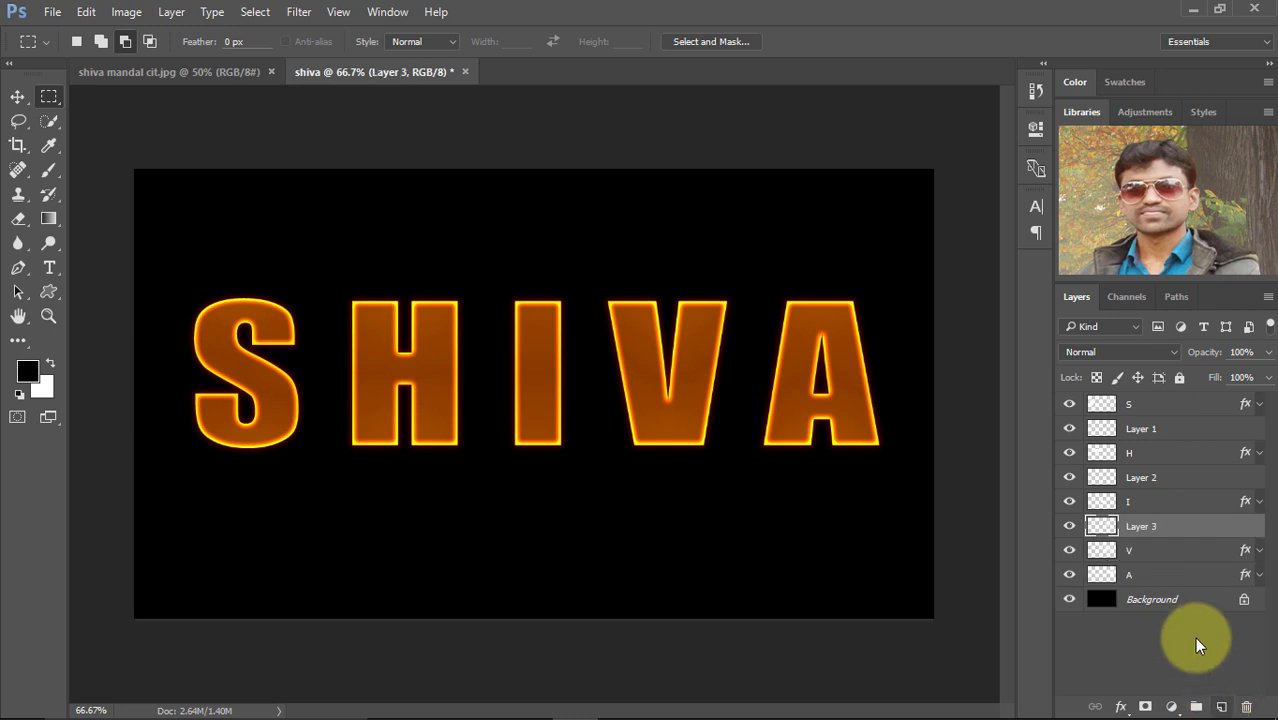
{"action": "left_click", "coordinate": [1145, 576]}
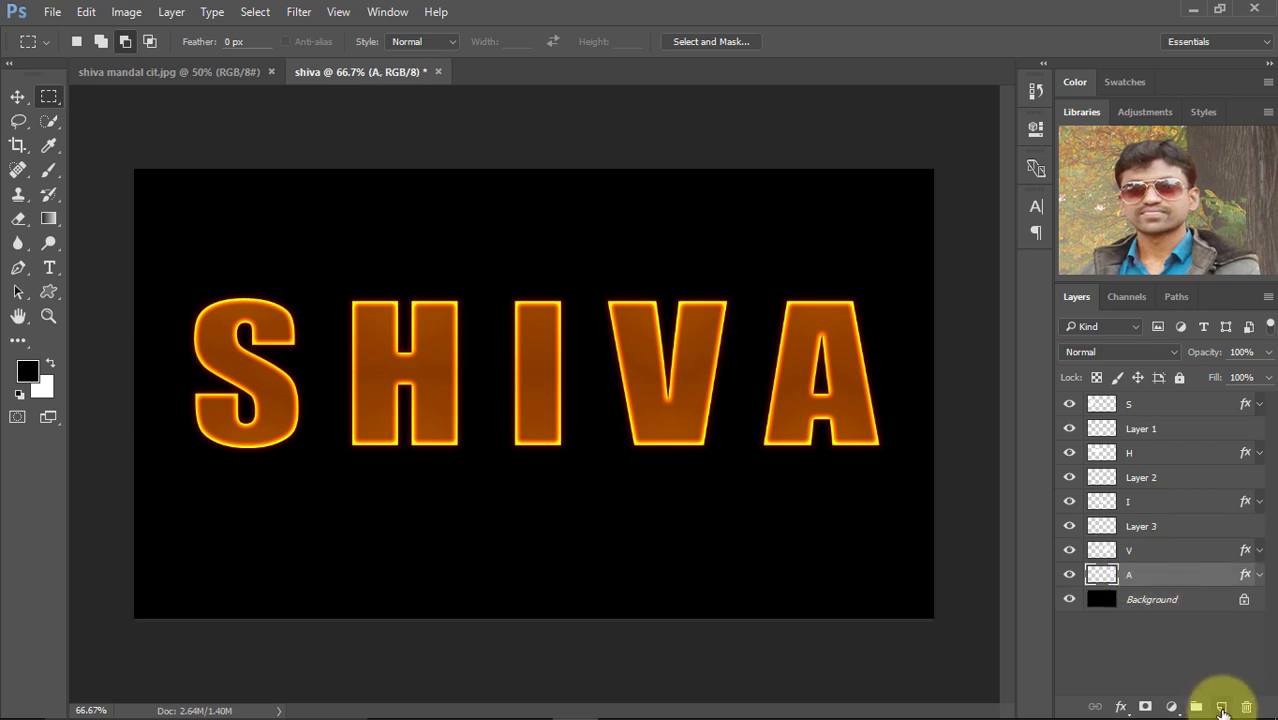
{"action": "left_click", "coordinate": [1222, 707]}
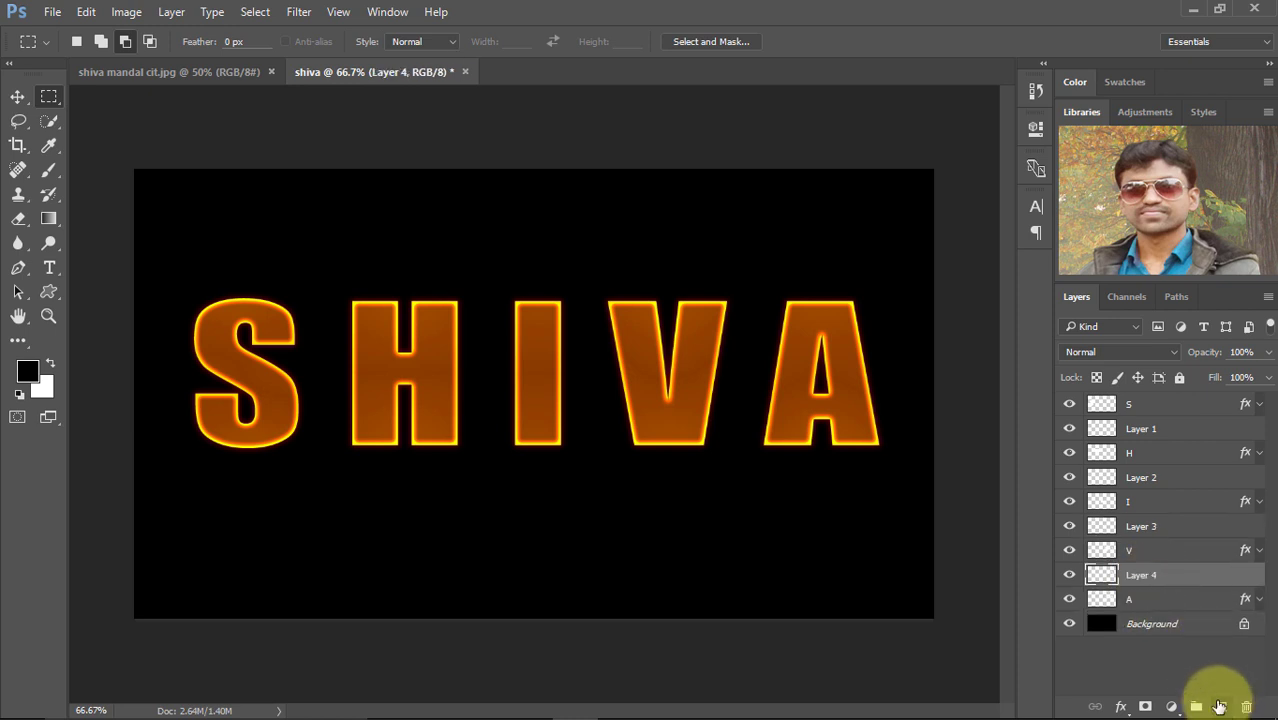
{"action": "left_click", "coordinate": [1167, 527]}
{"action": "left_click", "coordinate": [1142, 425]}
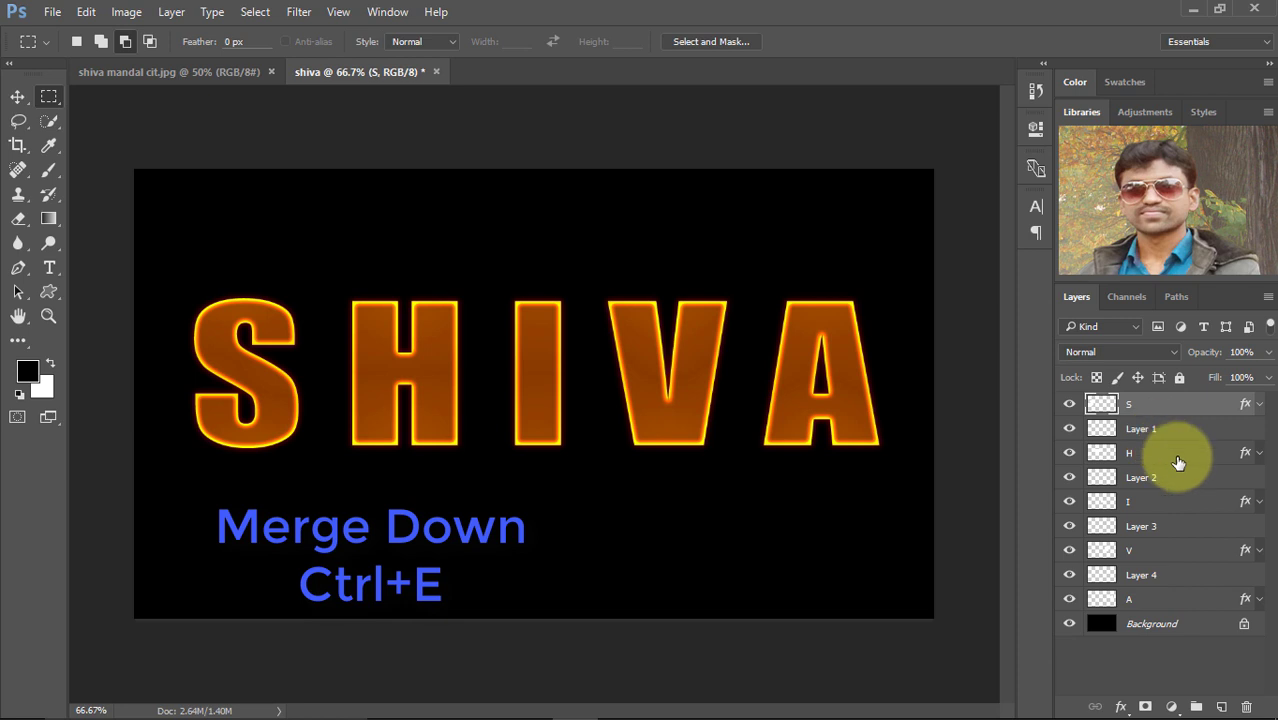
Step: Merge the S, H, I and V letters down into Layers 1 to 4 with Ctrl+E
{"action": "key", "text": "ctrl+e"}
{"action": "left_click", "coordinate": [1145, 432]}
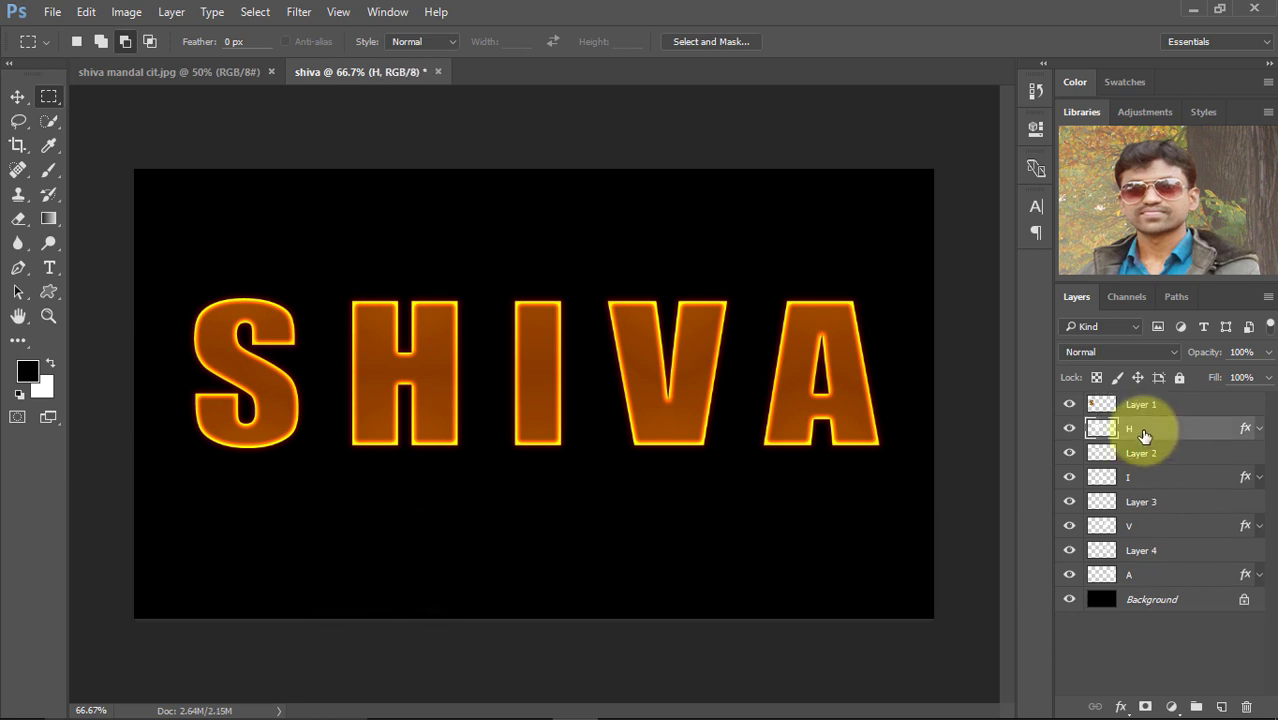
{"action": "key", "text": "ctrl+e"}
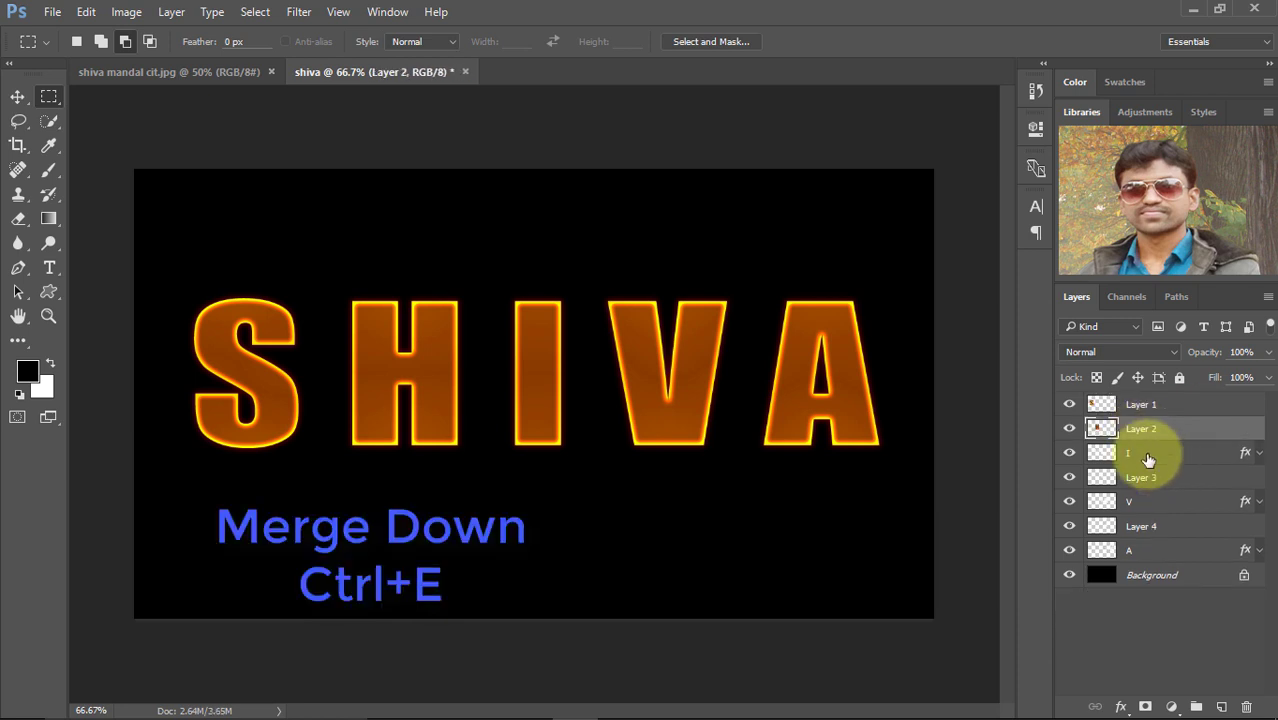
{"action": "left_click", "coordinate": [1148, 456]}
{"action": "key", "text": "ctrl+e"}
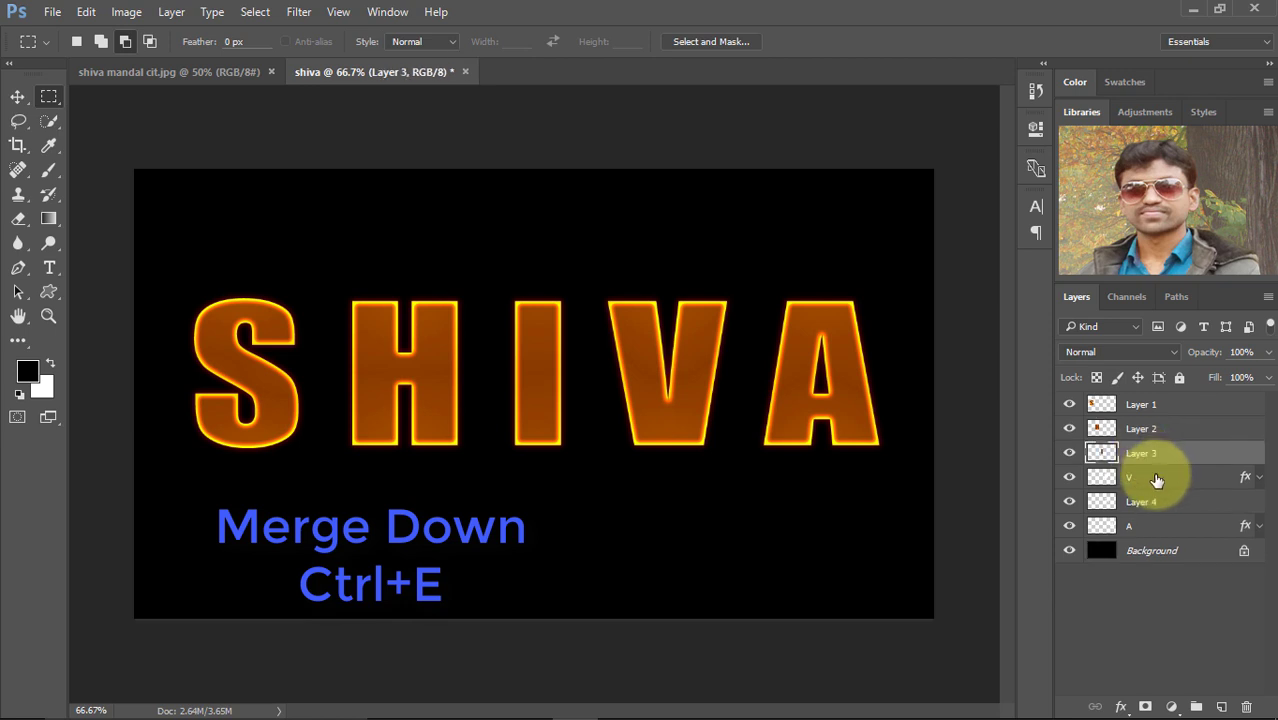
{"action": "left_click", "coordinate": [1157, 481]}
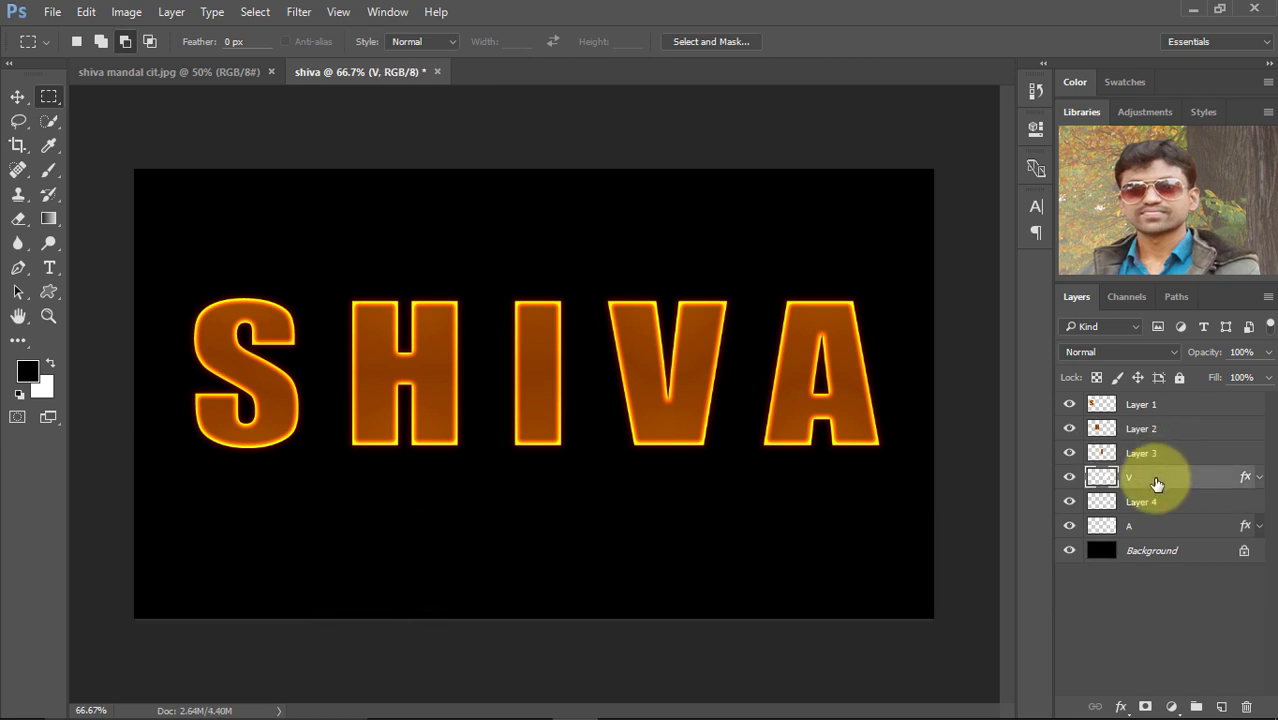
{"action": "key", "text": "ctrl+e"}
Step: Add a new layer under the A letter and merge A down into Layer 5
{"action": "left_click", "coordinate": [1170, 526]}
{"action": "left_click", "coordinate": [1221, 706]}
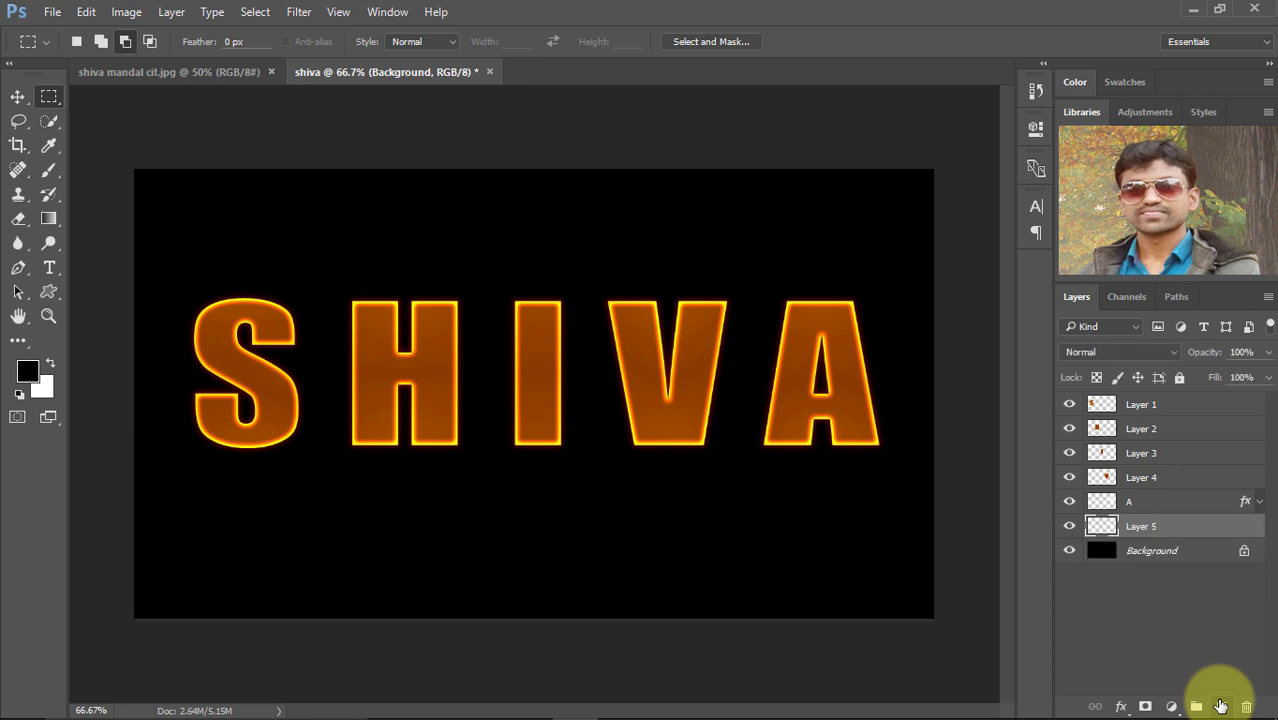
{"action": "left_click", "coordinate": [1142, 510]}
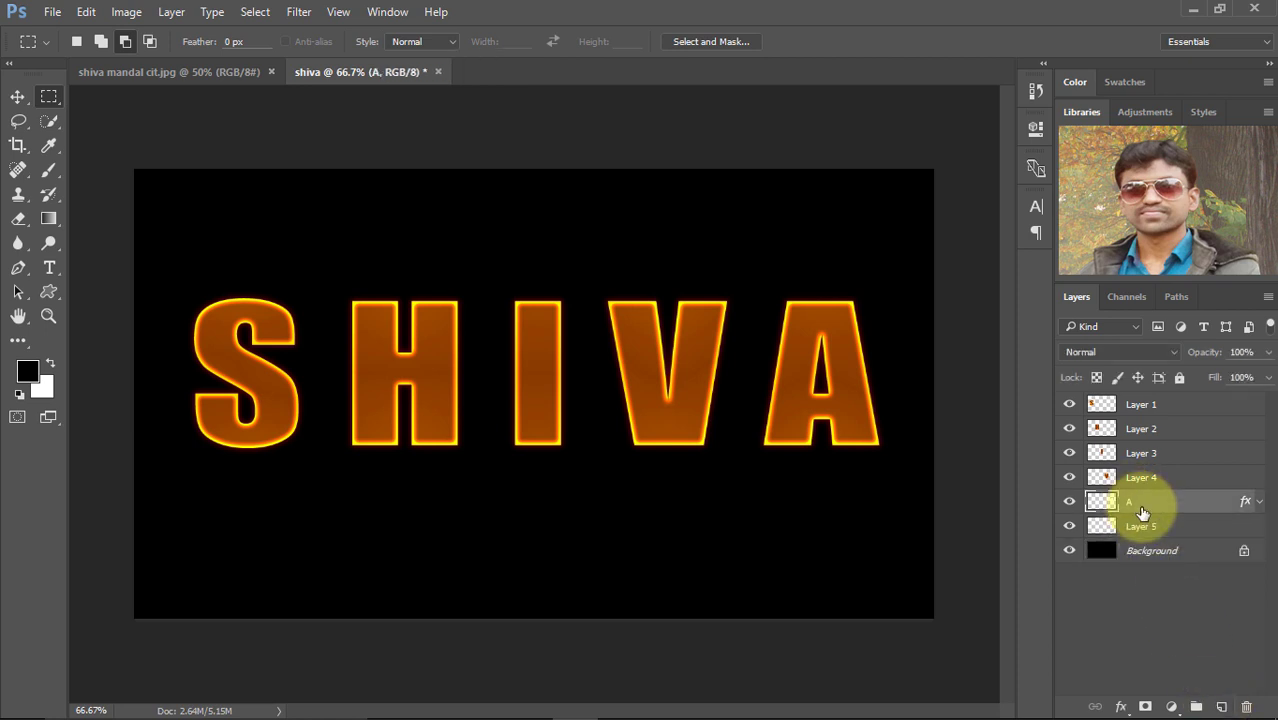
{"action": "key", "text": "ctrl+e"}
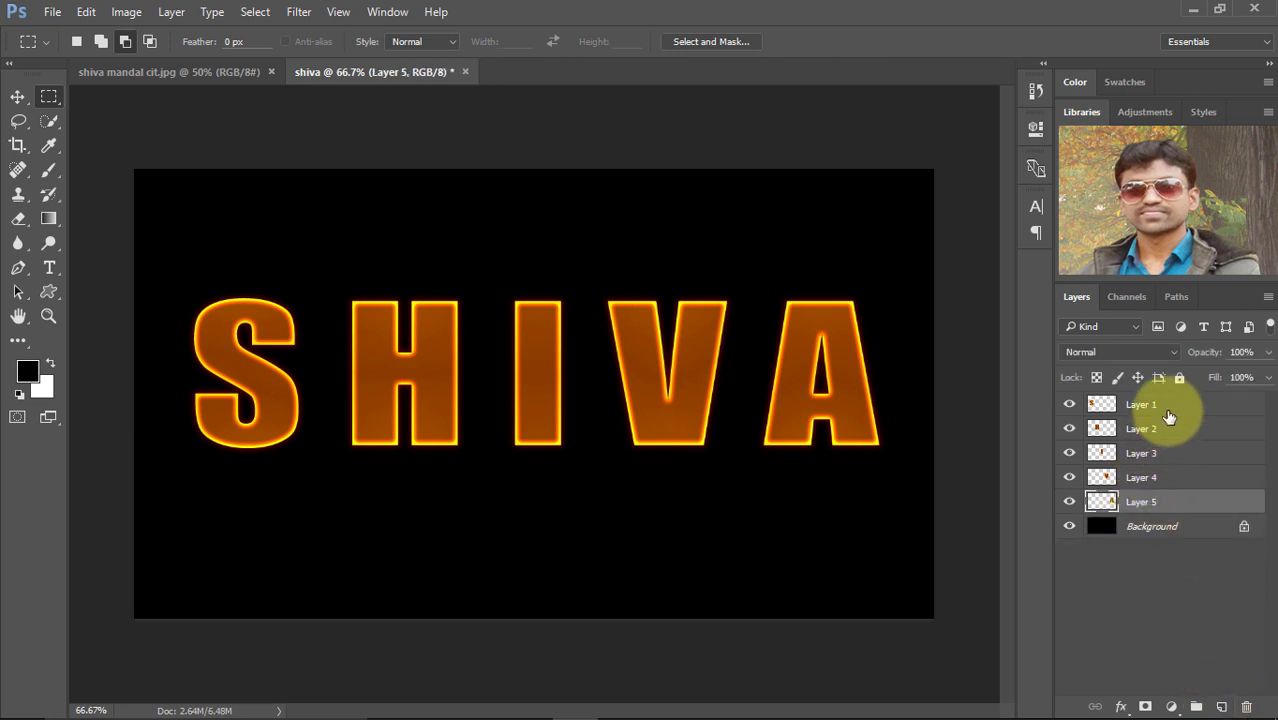
{"action": "left_click", "coordinate": [1195, 451]}
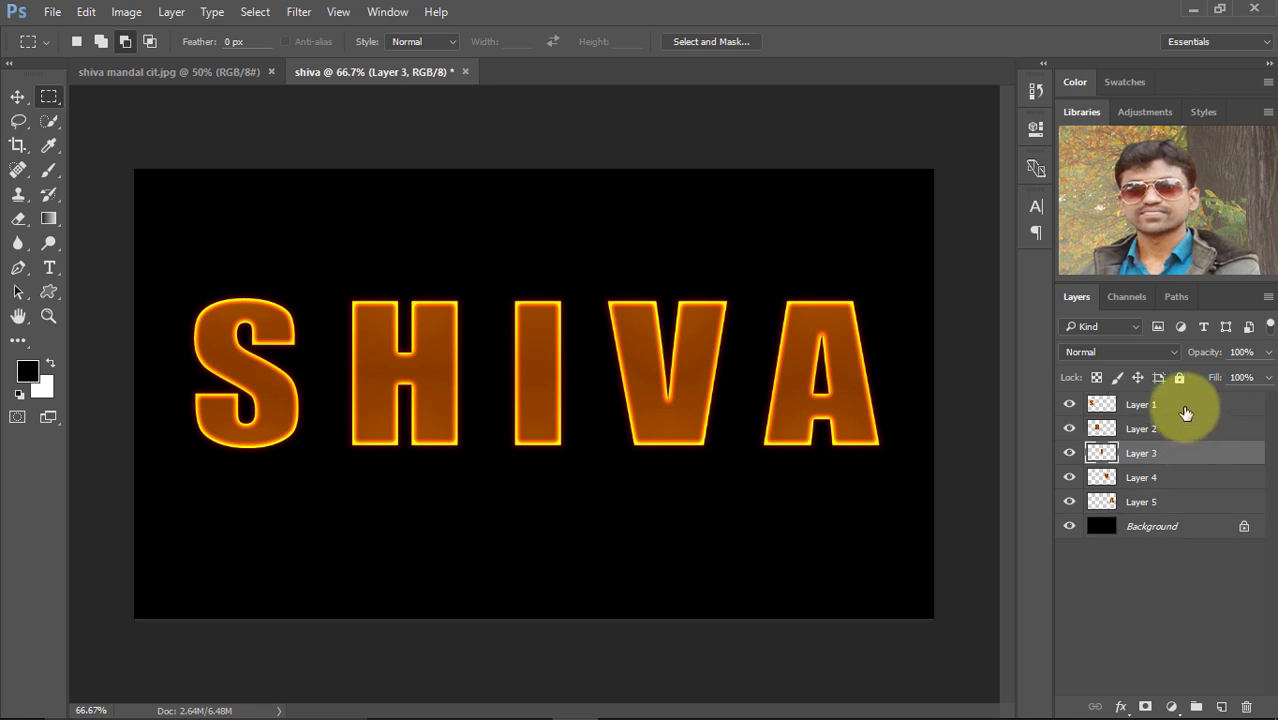
{"action": "left_click", "coordinate": [1185, 408]}
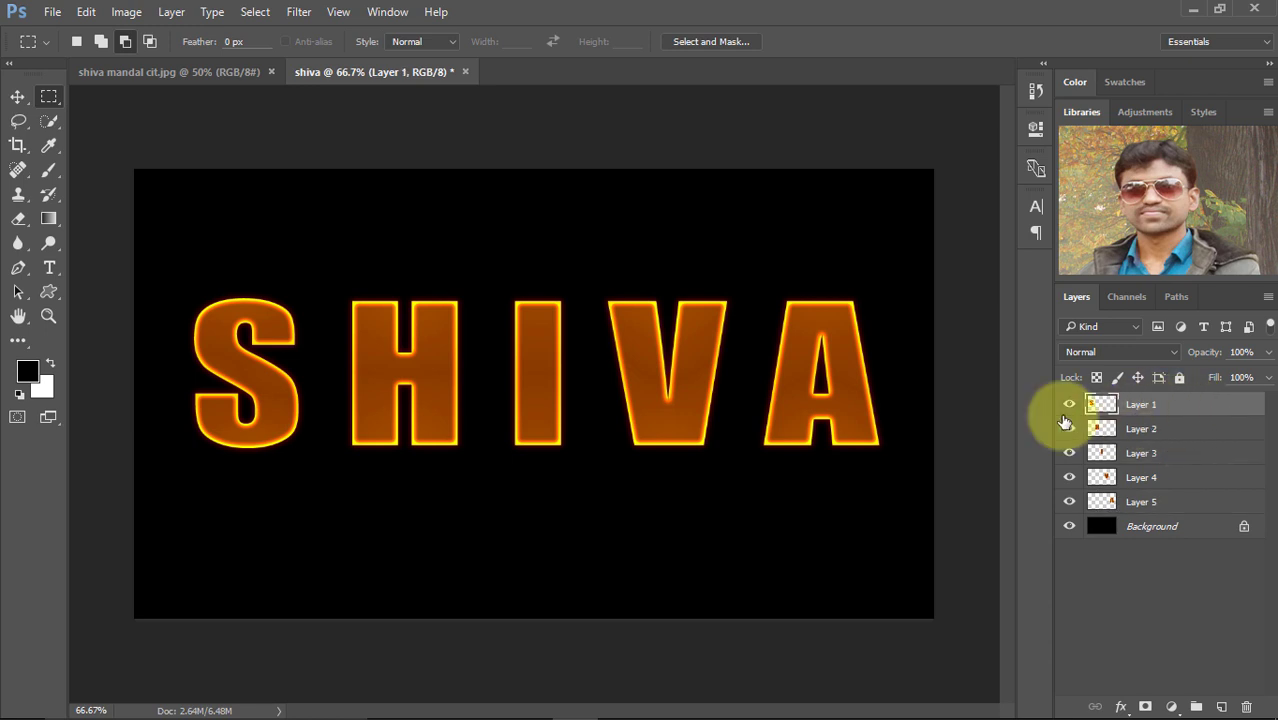
{"action": "type", "text": "S"}
Step: Rename the merged layers back to the letter names H, I, V and A
{"action": "double_click", "coordinate": [1142, 430]}
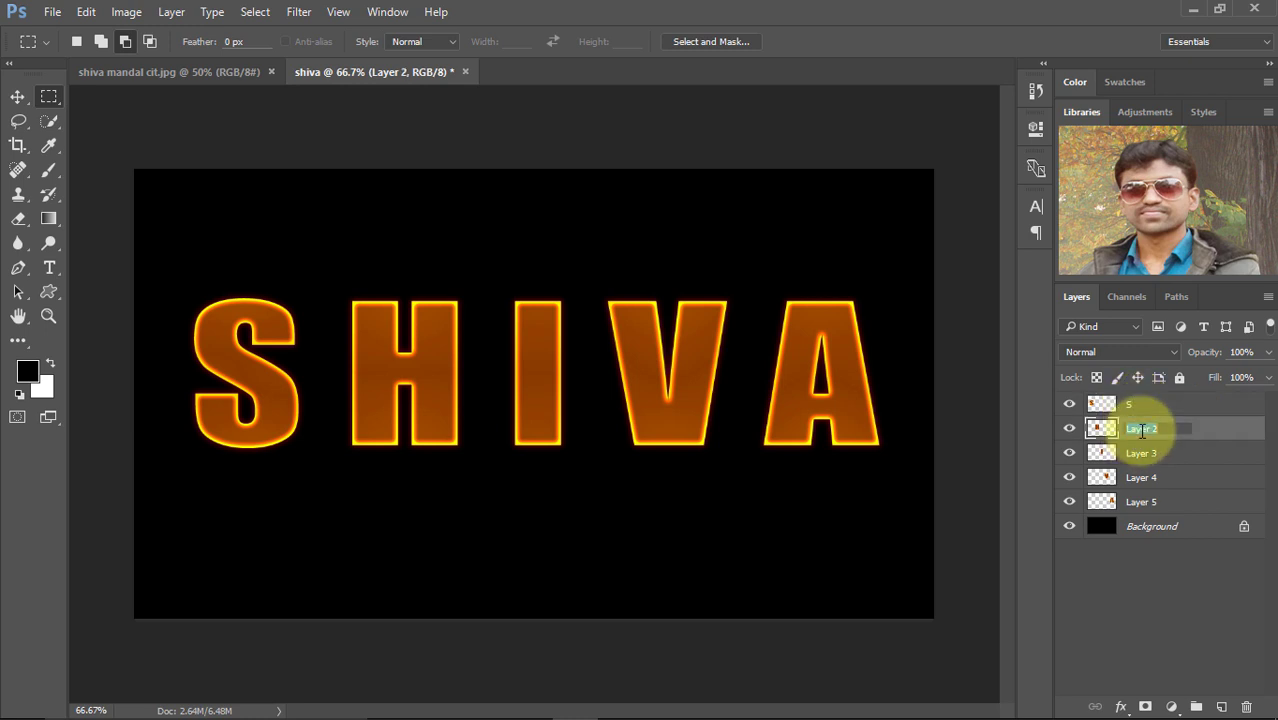
{"action": "type", "text": "H"}
{"action": "double_click", "coordinate": [1148, 456]}
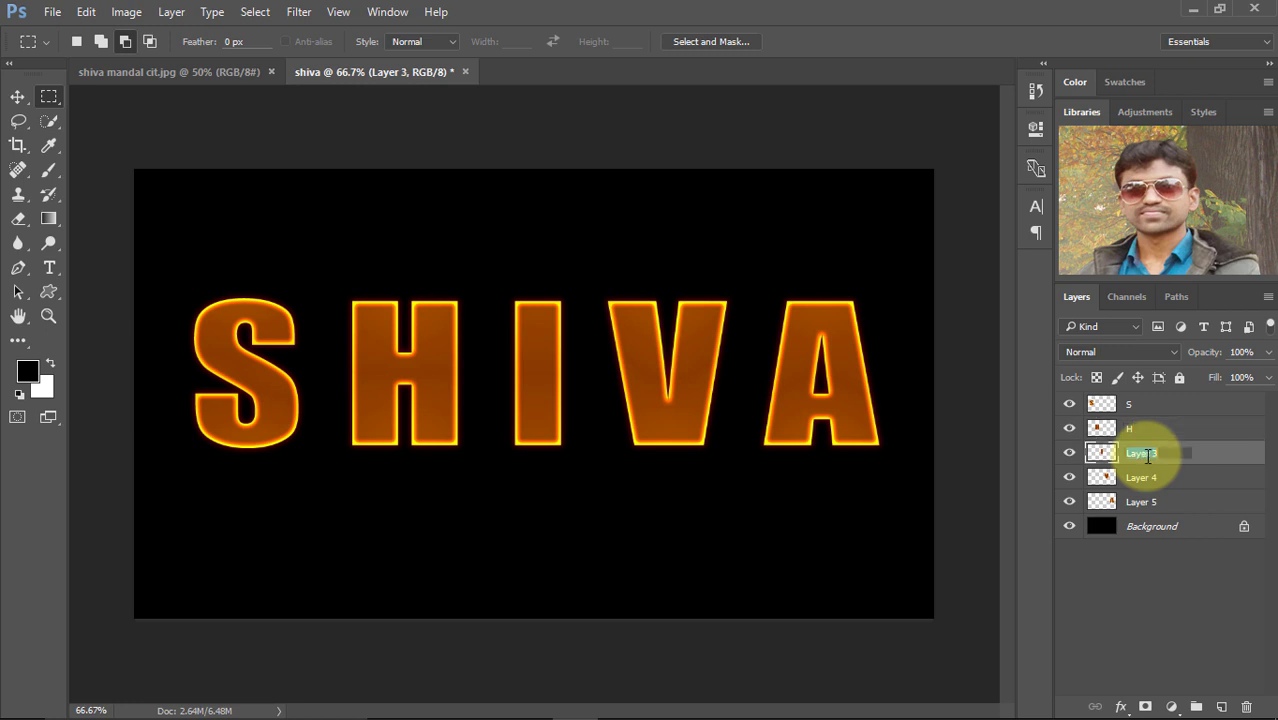
{"action": "type", "text": "I"}
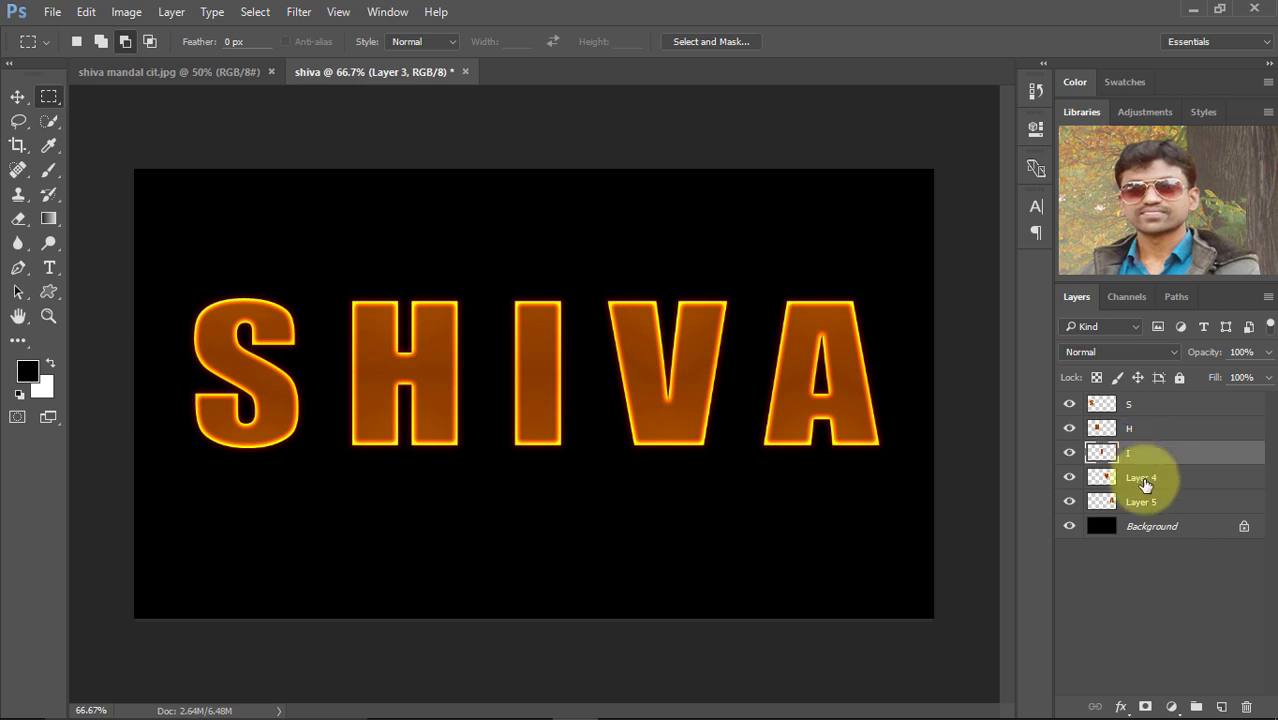
{"action": "double_click", "coordinate": [1146, 479]}
{"action": "double_click", "coordinate": [1143, 505]}
{"action": "type", "text": "A"}
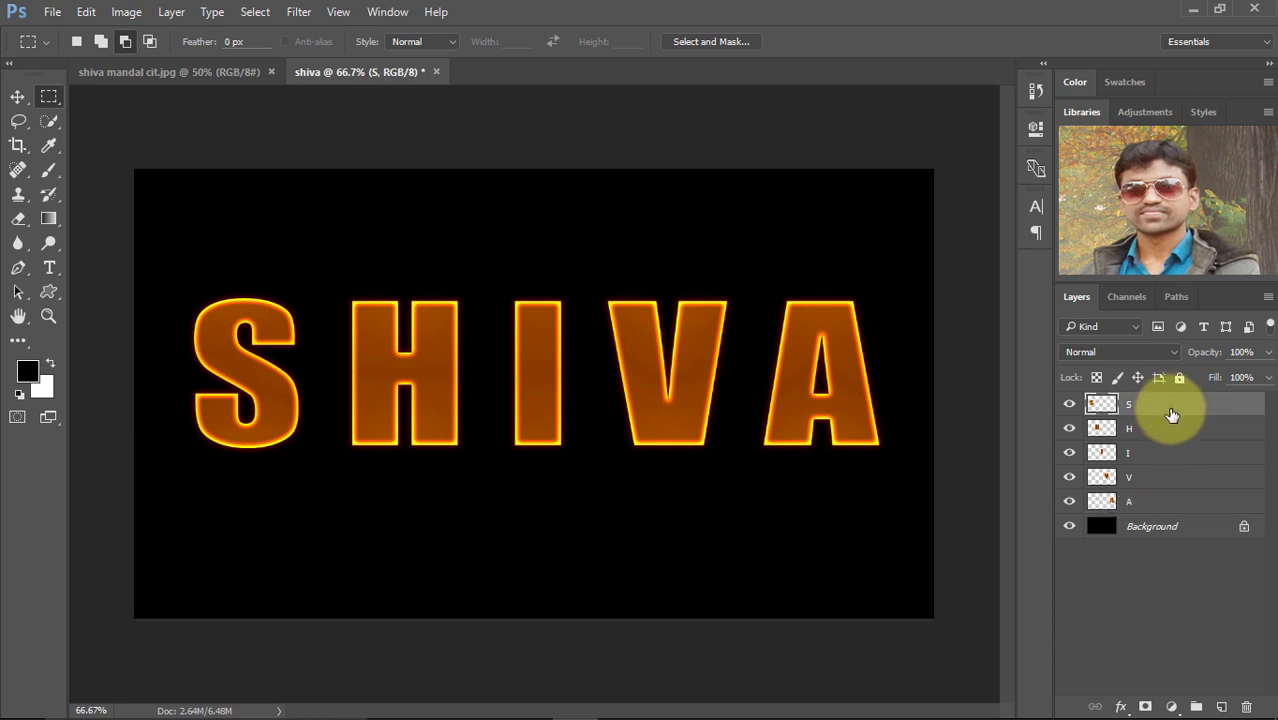
{"action": "left_click", "coordinate": [1170, 477]}
Step: Click through the renamed letter layers, ending with the S layer selected
{"action": "left_click", "coordinate": [1172, 502]}
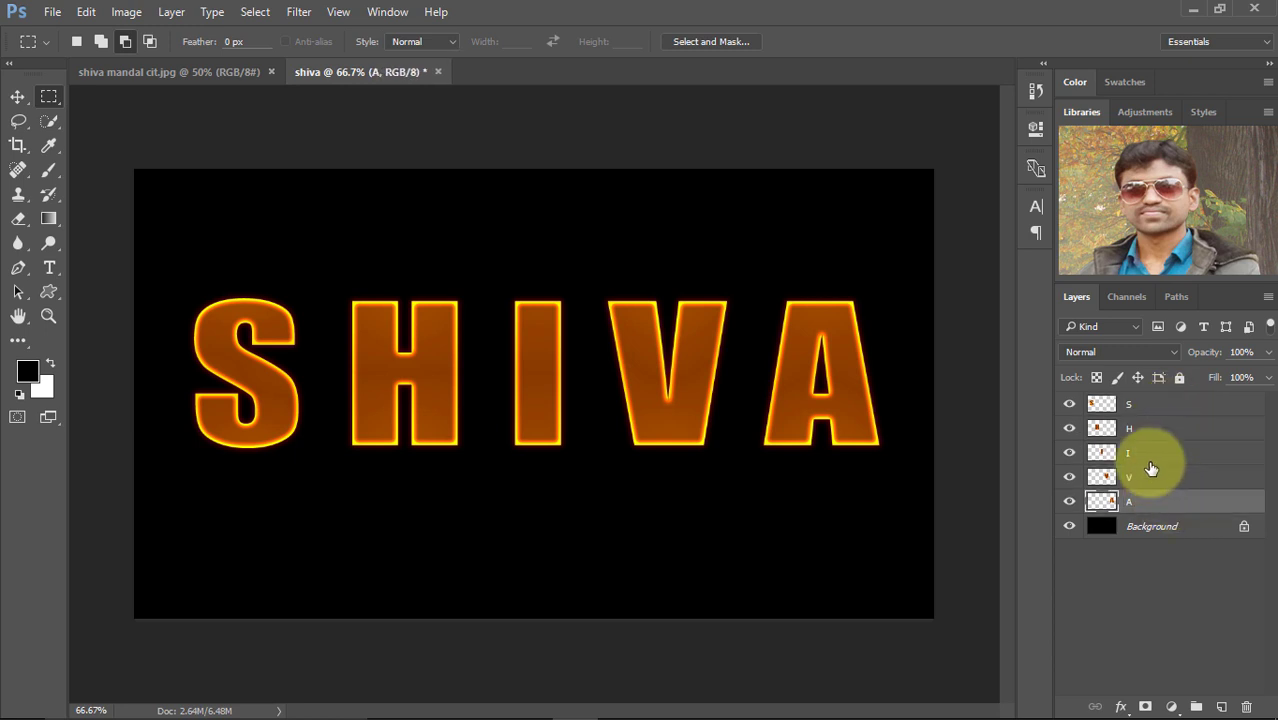
{"action": "left_click", "coordinate": [1152, 453]}
{"action": "left_click", "coordinate": [1155, 428]}
{"action": "left_click", "coordinate": [1158, 412]}
{"action": "left_click", "coordinate": [1150, 451]}
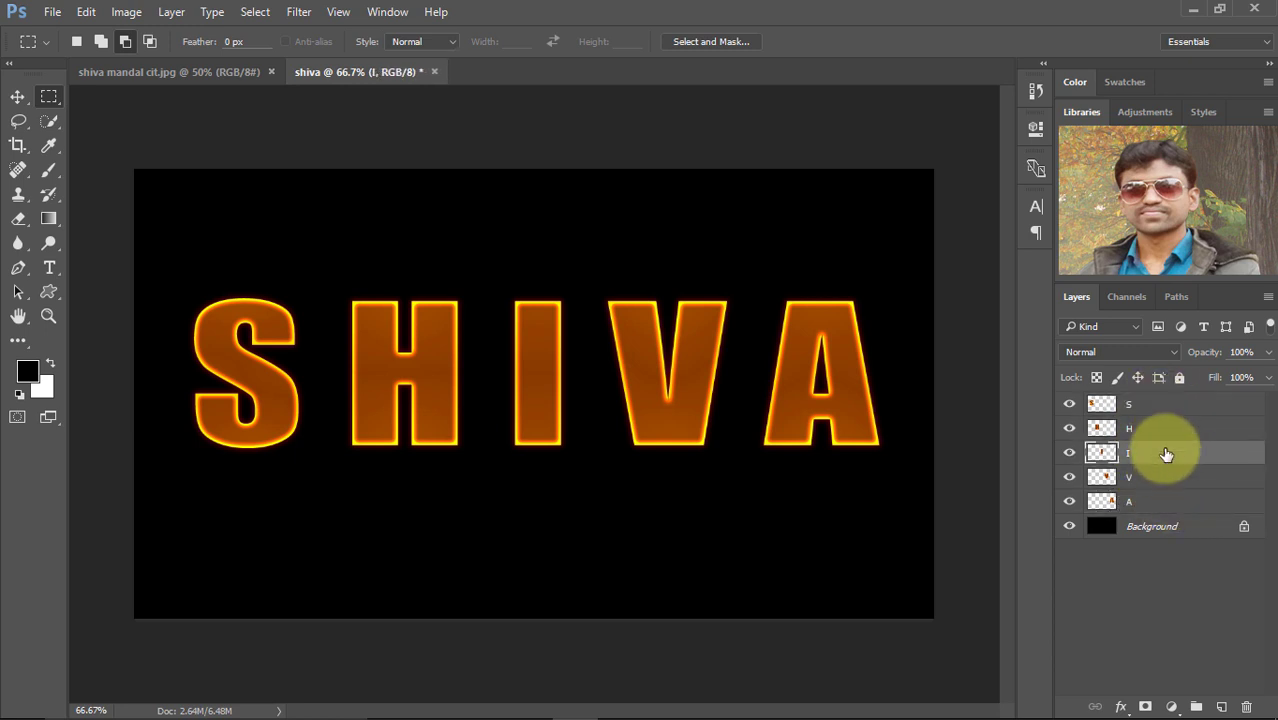
{"action": "left_click", "coordinate": [1158, 410]}
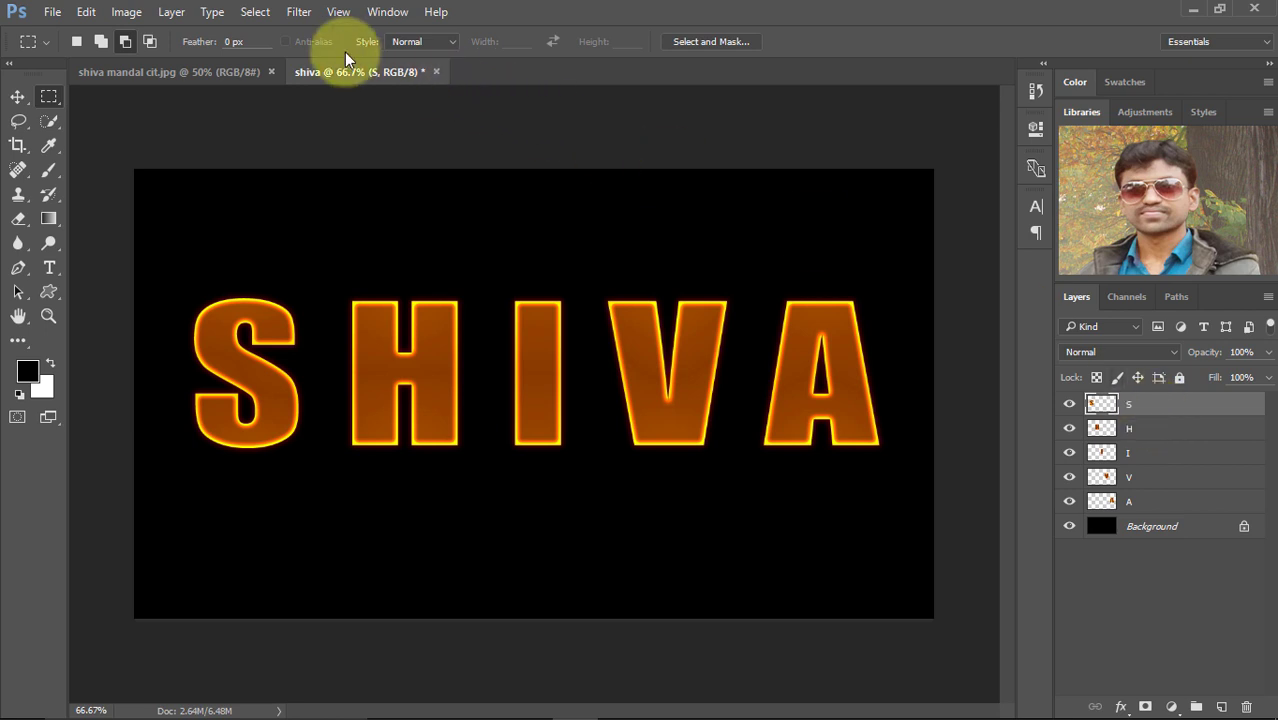
Step: Open Liquify on the S layer, zoom the preview to 200% and set brush size 30
{"action": "left_click", "coordinate": [300, 14]}
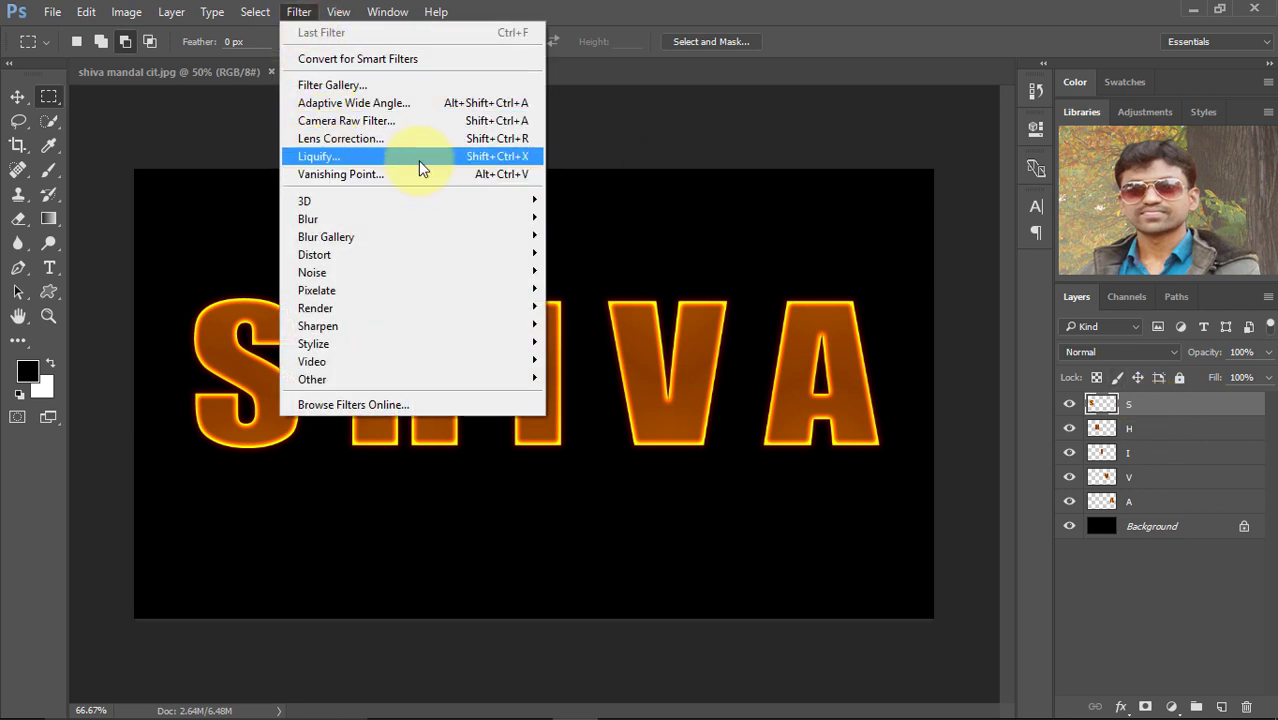
{"action": "left_click", "coordinate": [364, 160]}
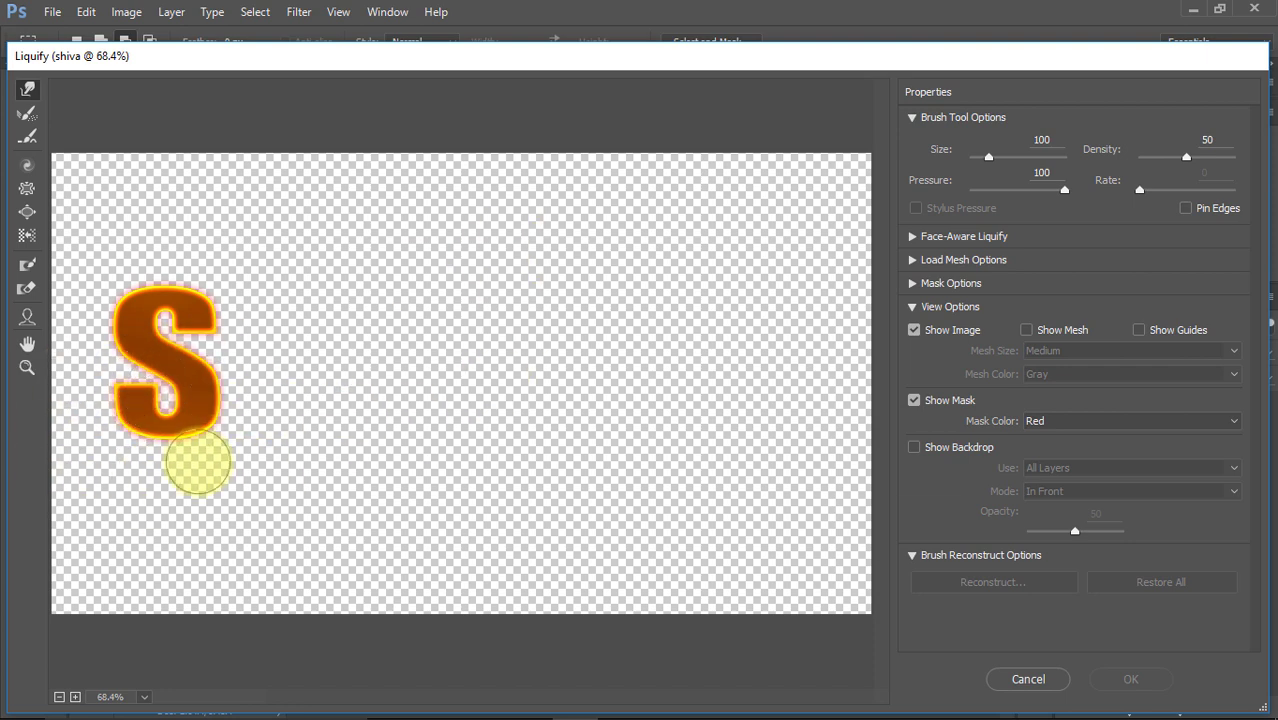
{"action": "key", "text": "ctrl+plus"}
{"action": "key", "text": "ctrl+plus"}
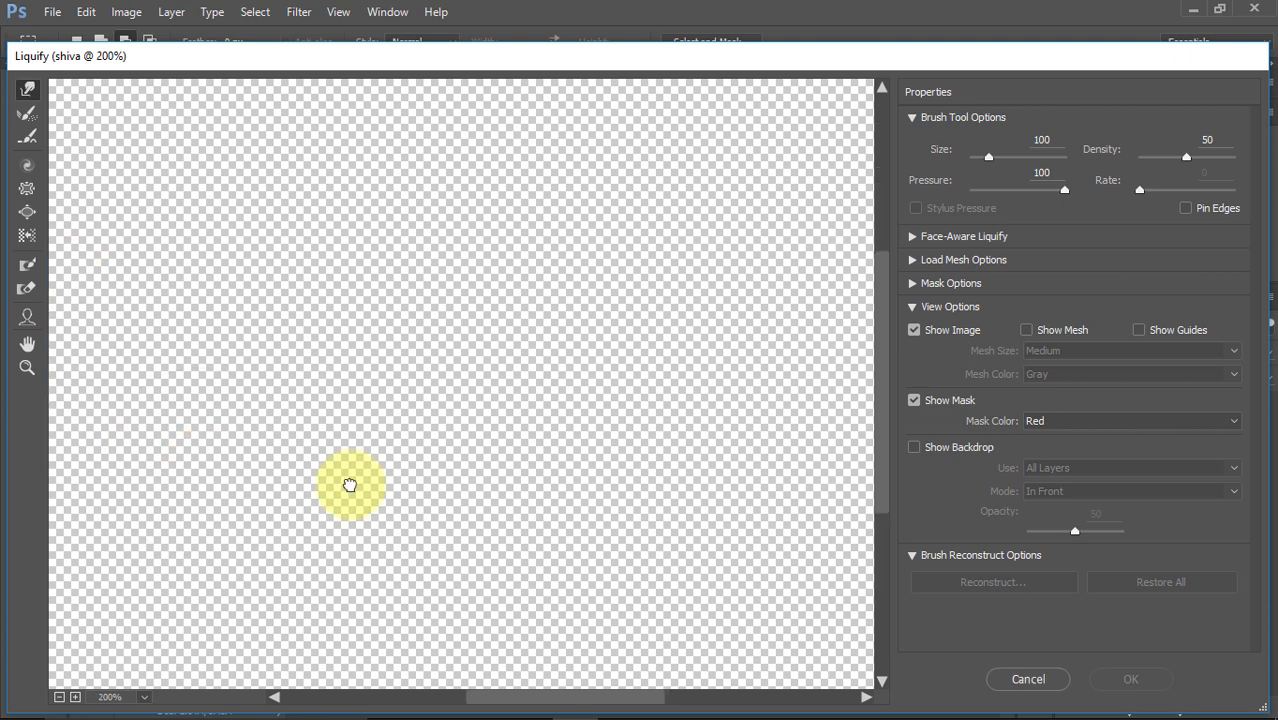
{"action": "left_click_drag", "start_coordinate": [350, 485], "coordinate": [719, 488]}
{"action": "left_click_drag", "start_coordinate": [251, 408], "coordinate": [465, 437]}
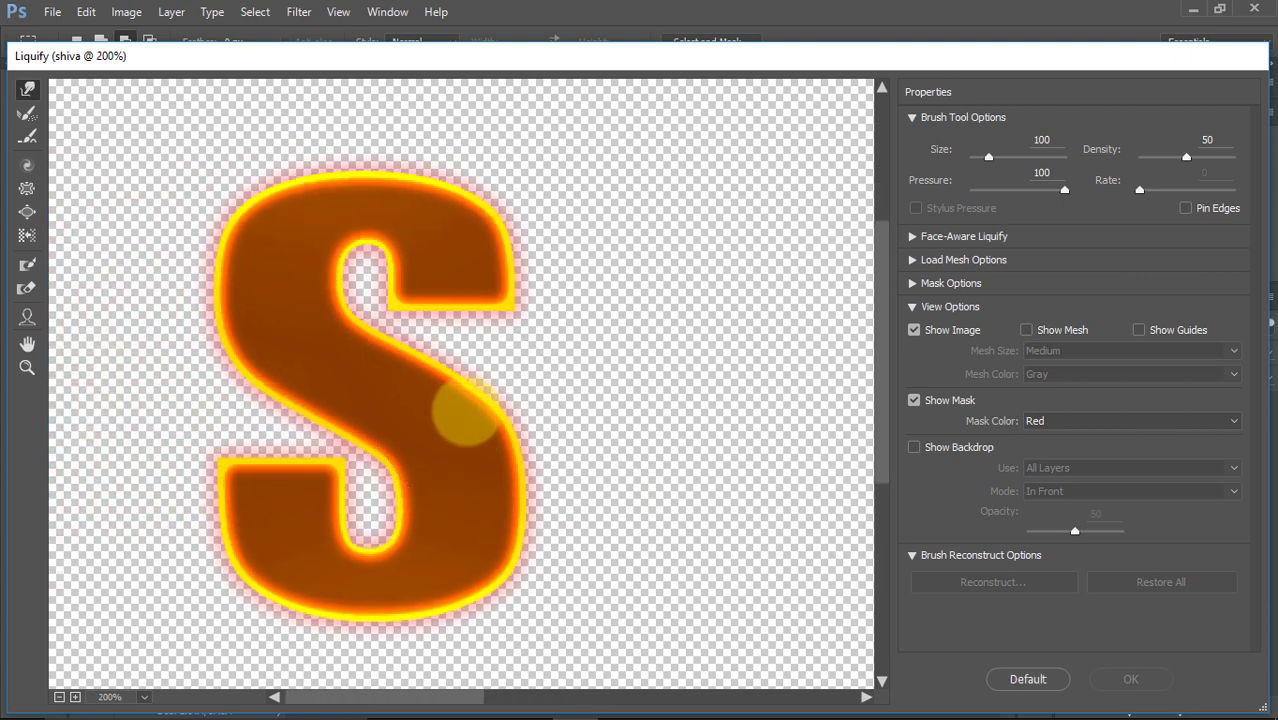
{"action": "key", "text": "ctrl+plus"}
{"action": "key", "text": "ctrl+minus"}
{"action": "key", "text": "ctrl+plus"}
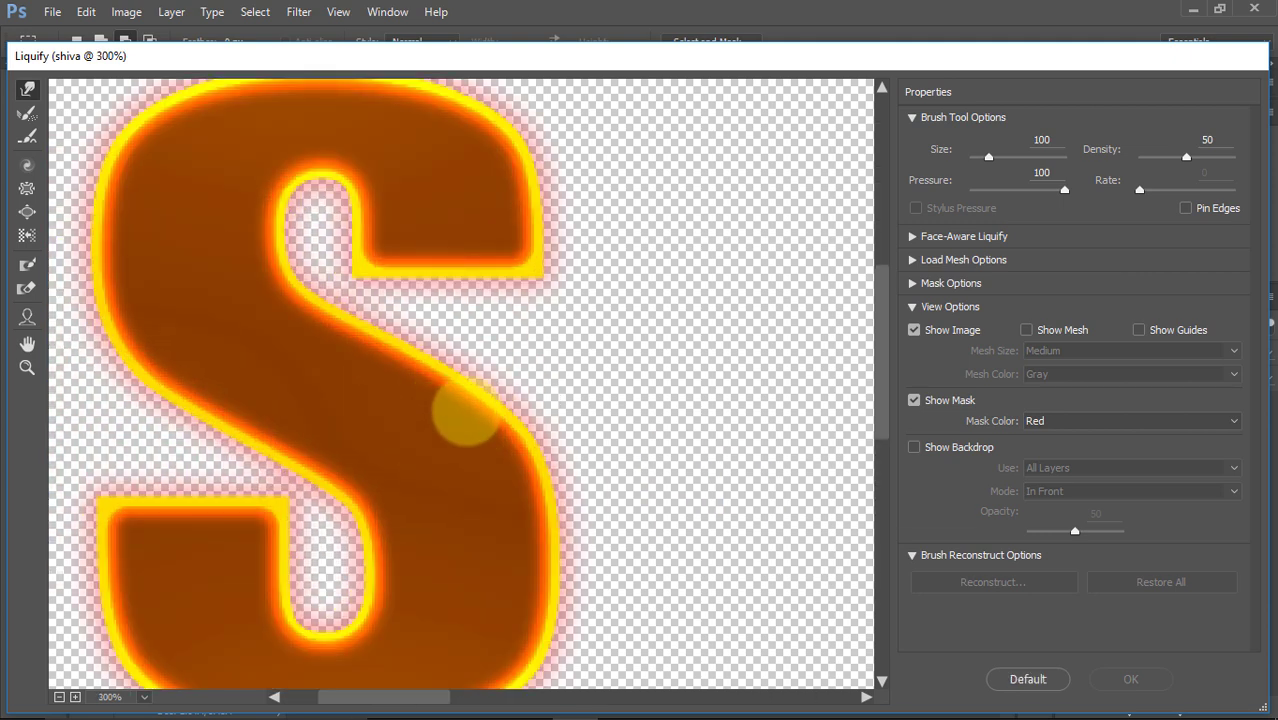
{"action": "key", "text": "ctrl+minus"}
{"action": "left_click_drag", "start_coordinate": [484, 434], "coordinate": [499, 422]}
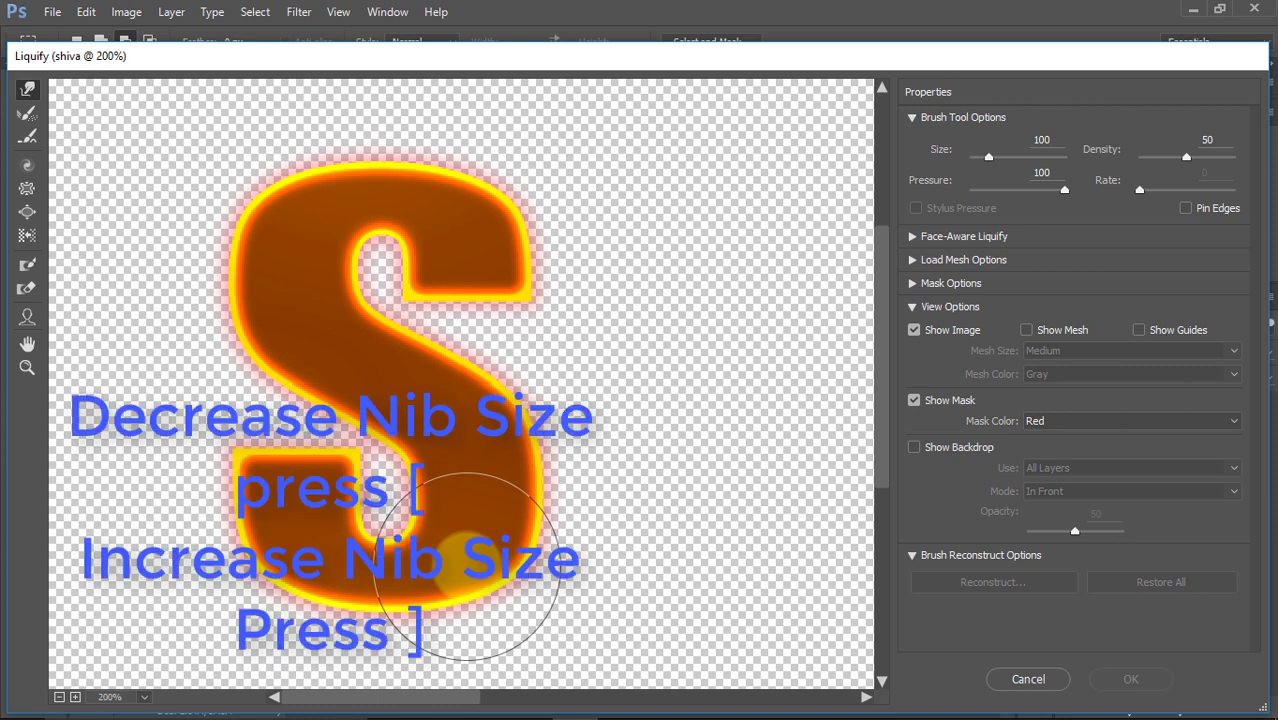
{"action": "key", "text": "bracketleft"}
{"action": "key", "text": "bracketleft"}
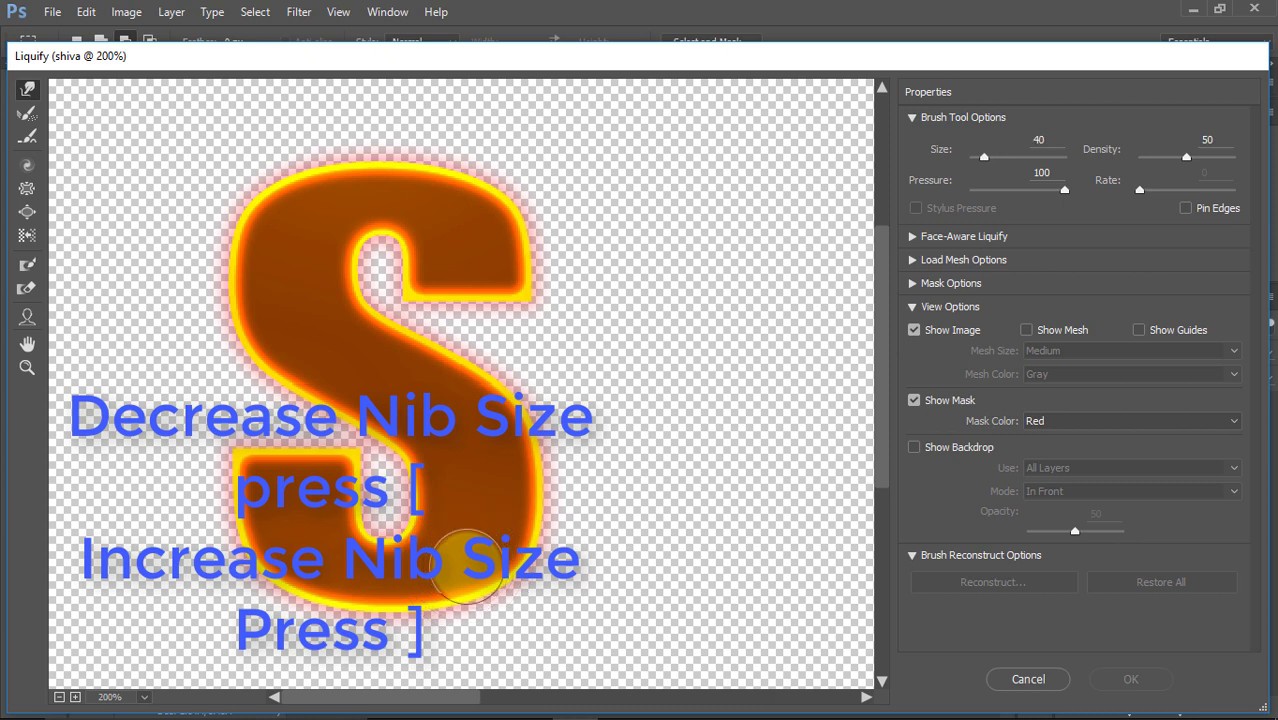
{"action": "key", "text": "bracketleft"}
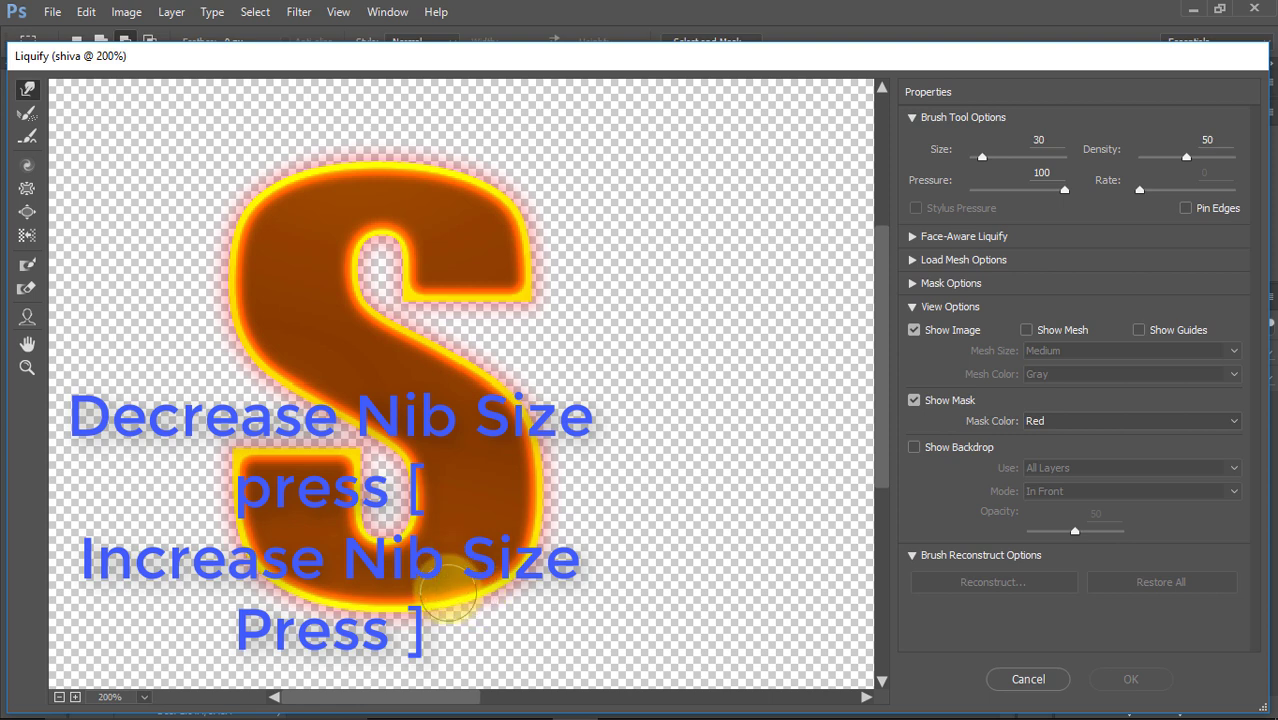
Step: Push the S letter's lower, left, upper and top edges into flame tongues and apply
{"action": "left_click_drag", "start_coordinate": [445, 585], "coordinate": [471, 513]}
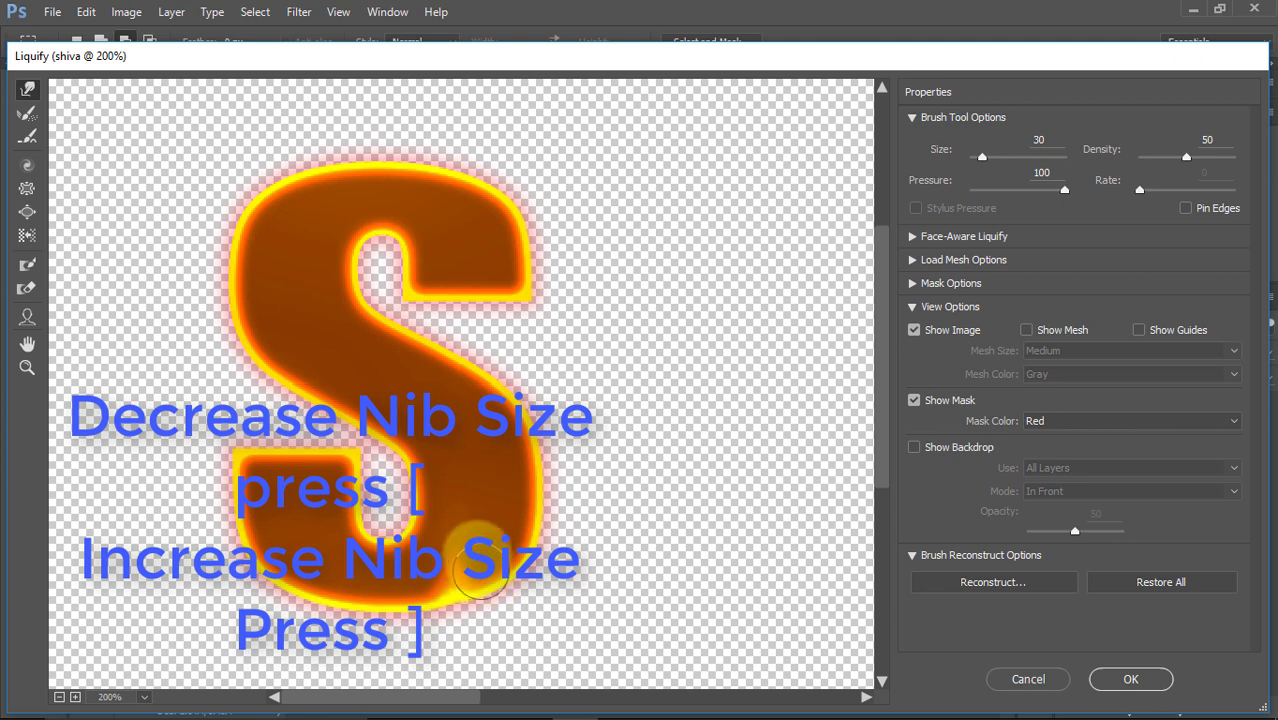
{"action": "left_click_drag", "start_coordinate": [512, 574], "coordinate": [517, 478]}
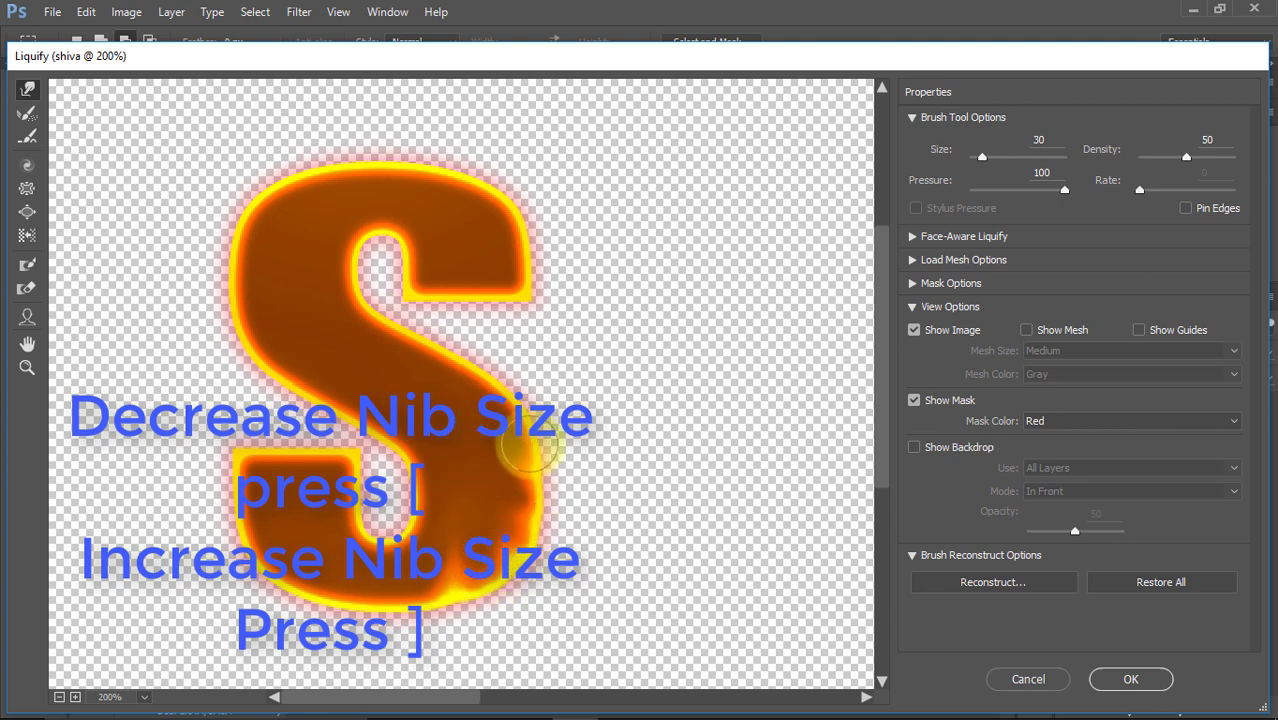
{"action": "mouse_move", "coordinate": [485, 428]}
{"action": "left_mouse_down"}
{"action": "mouse_move", "coordinate": [437, 580]}
{"action": "mouse_move", "coordinate": [321, 596]}
{"action": "mouse_move", "coordinate": [250, 530]}
{"action": "mouse_move", "coordinate": [291, 506]}
{"action": "mouse_move", "coordinate": [251, 477]}
{"action": "mouse_move", "coordinate": [352, 548]}
{"action": "mouse_move", "coordinate": [376, 515]}
{"action": "mouse_move", "coordinate": [371, 442]}
{"action": "left_mouse_up"}
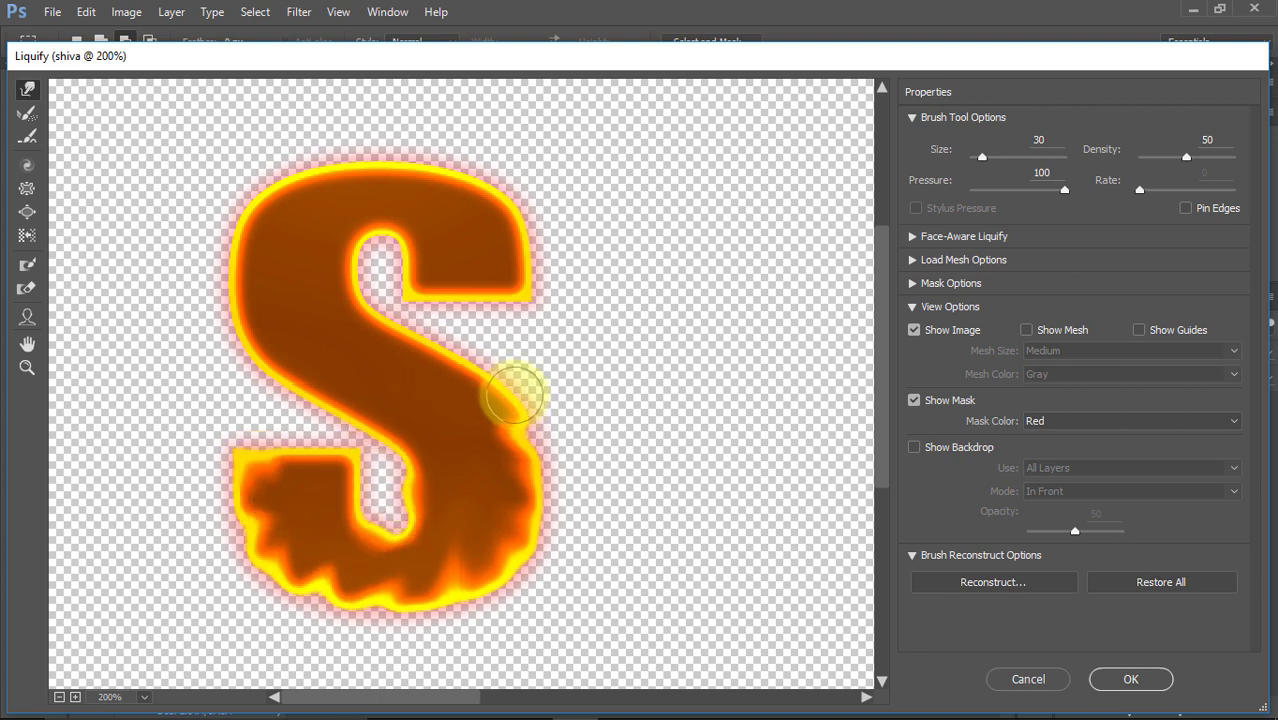
{"action": "mouse_move", "coordinate": [485, 385]}
{"action": "left_mouse_down"}
{"action": "mouse_move", "coordinate": [507, 370]}
{"action": "mouse_move", "coordinate": [448, 357]}
{"action": "mouse_move", "coordinate": [471, 322]}
{"action": "left_mouse_up"}
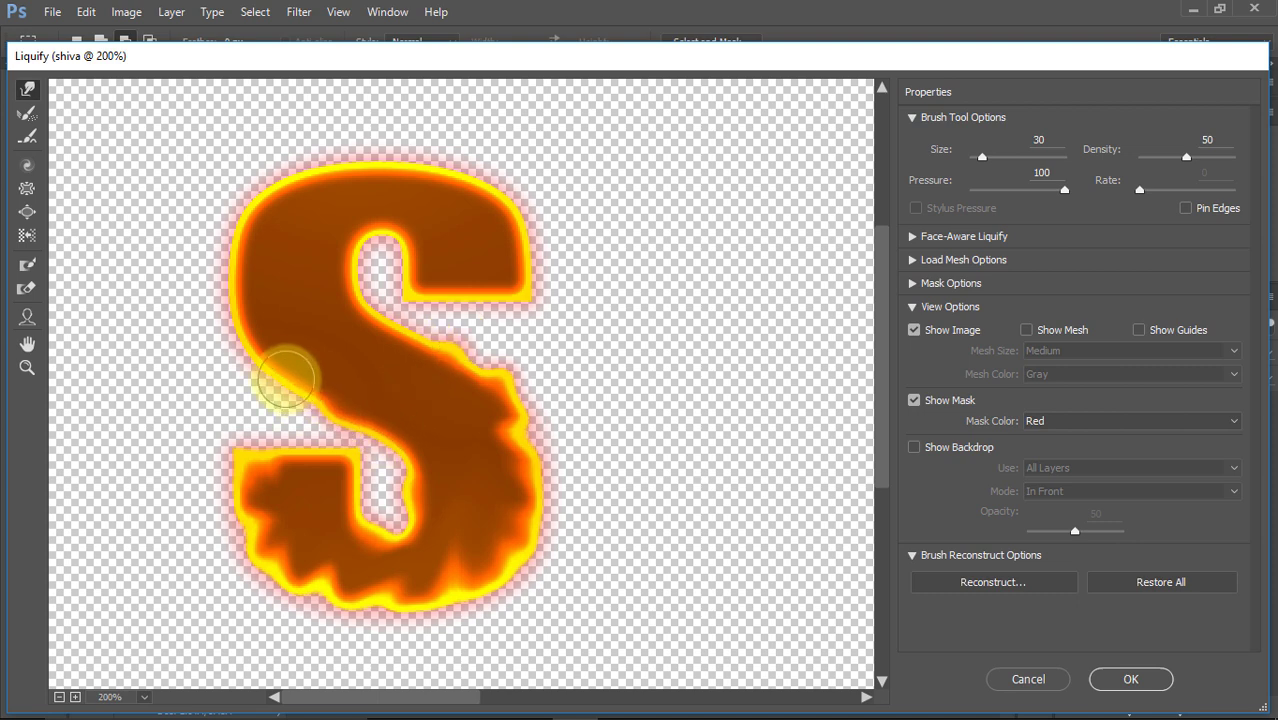
{"action": "mouse_move", "coordinate": [232, 348]}
{"action": "left_mouse_down"}
{"action": "mouse_move", "coordinate": [228, 314]}
{"action": "mouse_move", "coordinate": [185, 262]}
{"action": "mouse_move", "coordinate": [228, 275]}
{"action": "mouse_move", "coordinate": [205, 245]}
{"action": "left_mouse_up"}
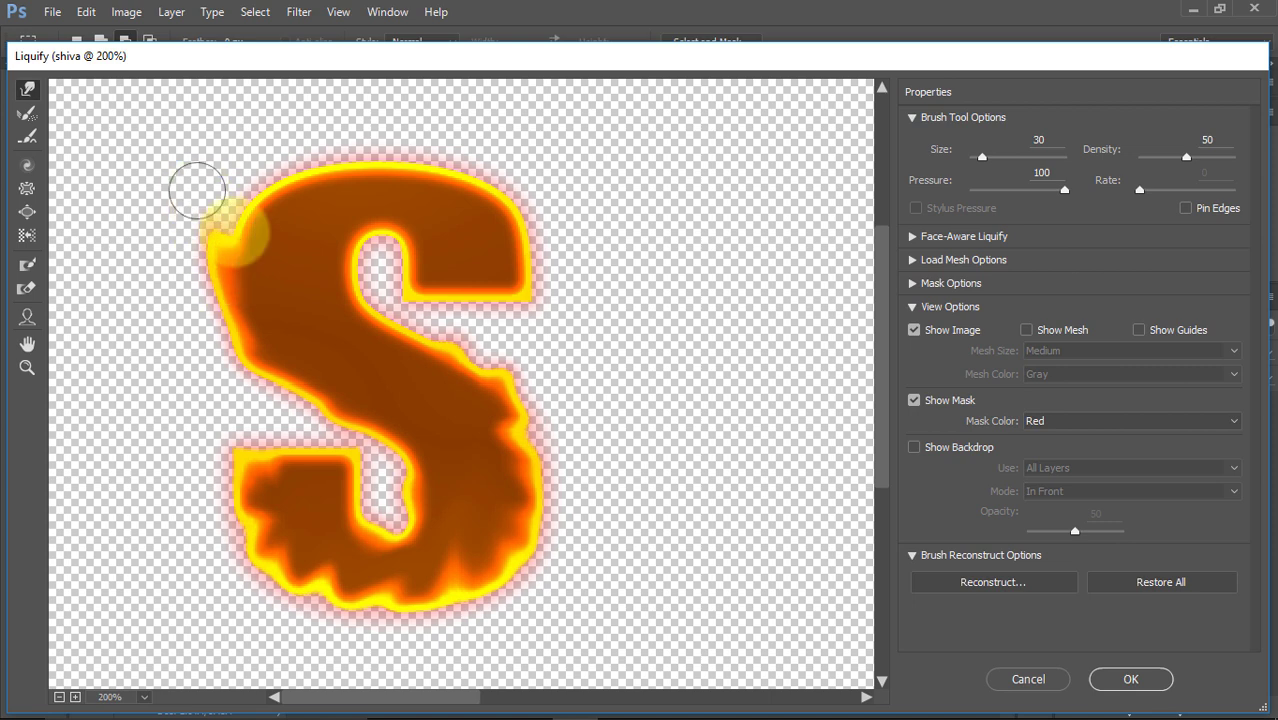
{"action": "mouse_move", "coordinate": [194, 188]}
{"action": "left_mouse_down"}
{"action": "mouse_move", "coordinate": [251, 234]}
{"action": "mouse_move", "coordinate": [300, 194]}
{"action": "left_mouse_up"}
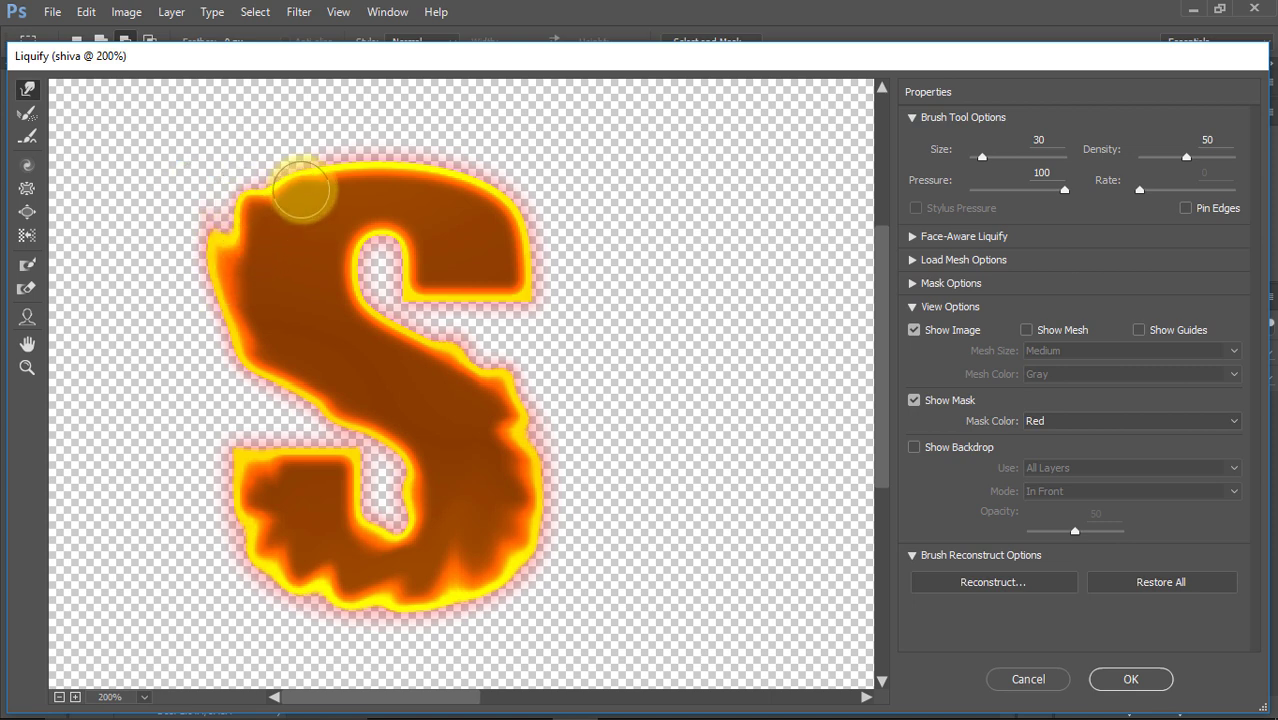
{"action": "mouse_move", "coordinate": [524, 274]}
{"action": "left_mouse_down"}
{"action": "mouse_move", "coordinate": [522, 228]}
{"action": "mouse_move", "coordinate": [555, 199]}
{"action": "mouse_move", "coordinate": [542, 157]}
{"action": "left_mouse_up"}
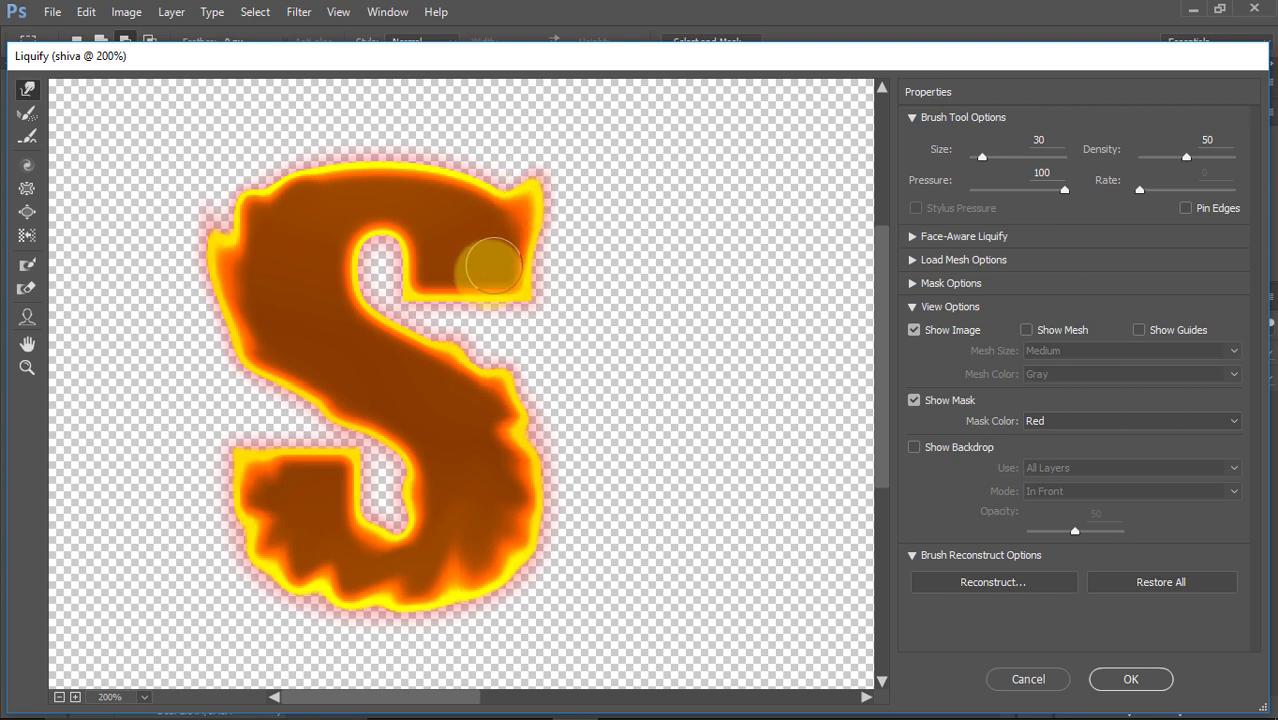
{"action": "mouse_move", "coordinate": [485, 263]}
{"action": "left_mouse_down"}
{"action": "mouse_move", "coordinate": [478, 292]}
{"action": "mouse_move", "coordinate": [456, 242]}
{"action": "mouse_move", "coordinate": [416, 285]}
{"action": "mouse_move", "coordinate": [450, 245]}
{"action": "left_mouse_up"}
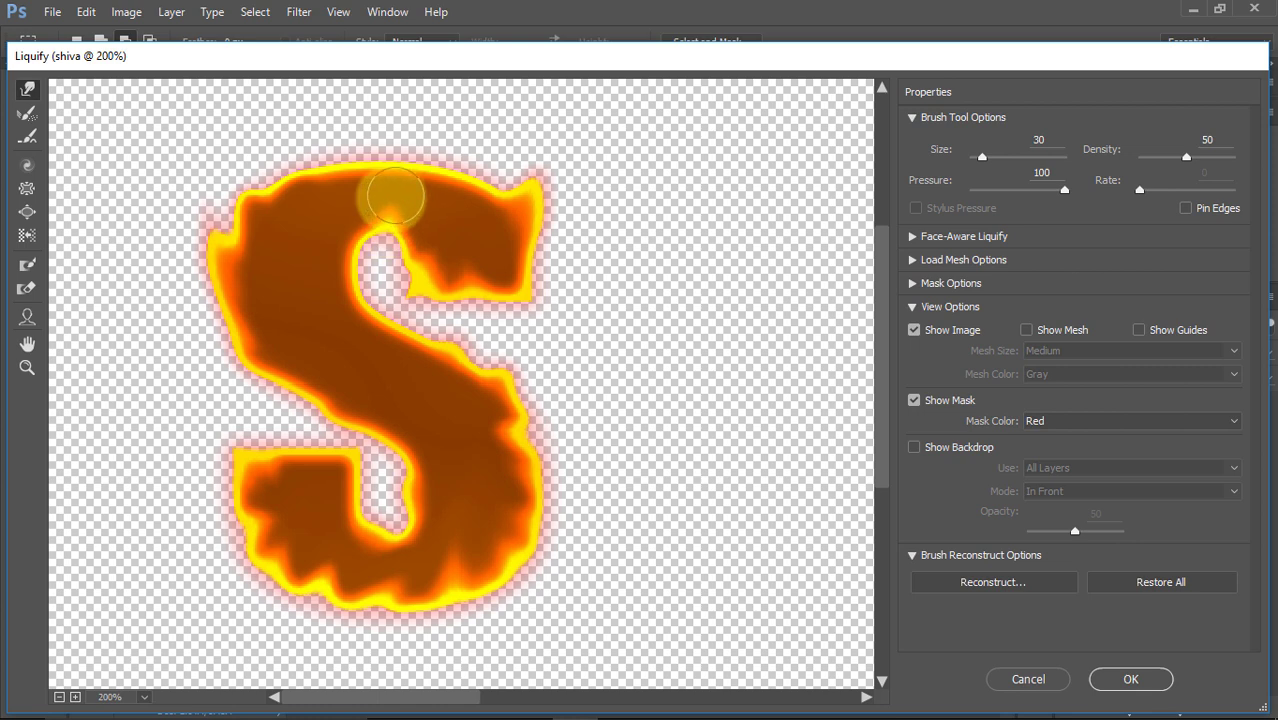
{"action": "left_click_drag", "start_coordinate": [394, 194], "coordinate": [337, 237]}
{"action": "mouse_move", "coordinate": [342, 316]}
{"action": "left_mouse_down"}
{"action": "mouse_move", "coordinate": [359, 308]}
{"action": "mouse_move", "coordinate": [402, 362]}
{"action": "mouse_move", "coordinate": [365, 220]}
{"action": "mouse_move", "coordinate": [376, 187]}
{"action": "mouse_move", "coordinate": [414, 163]}
{"action": "mouse_move", "coordinate": [451, 194]}
{"action": "left_mouse_up"}
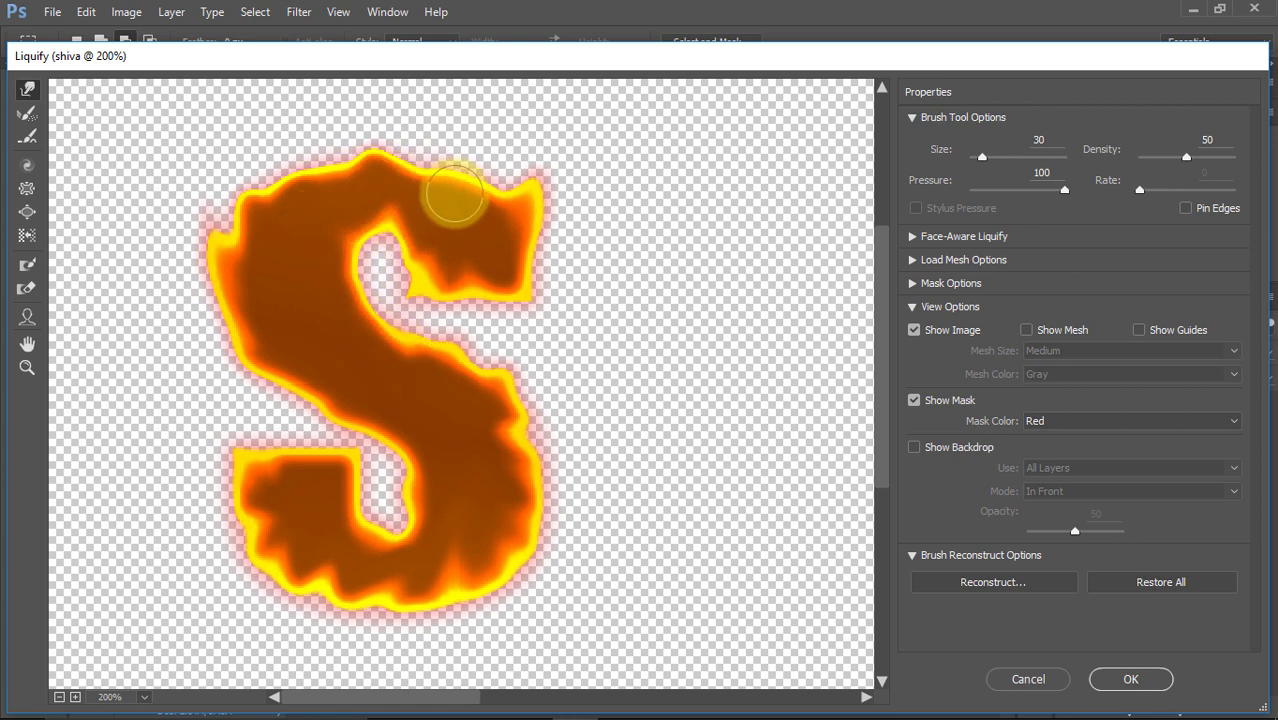
{"action": "left_click", "coordinate": [1133, 679]}
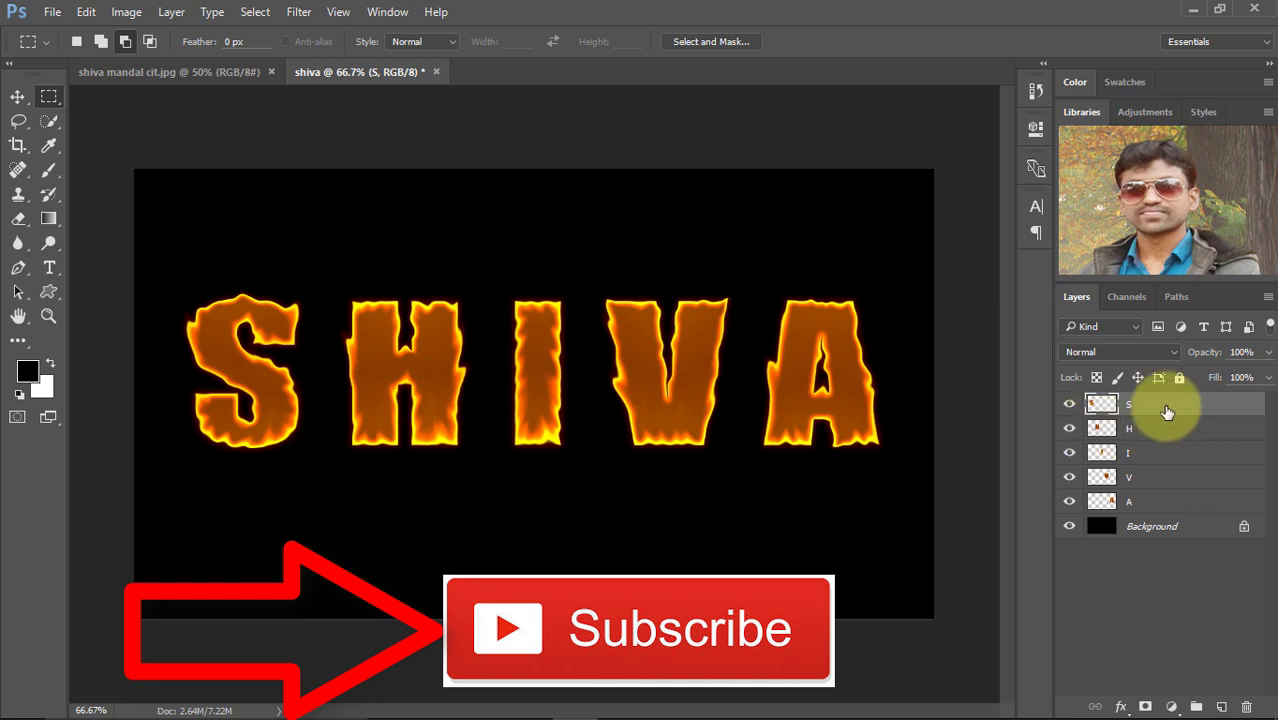
Step: Select layers S through A, group them with Ctrl+G, and name the group FIRE TEXT
{"action": "left_click", "coordinate": [1160, 512], "text": "shift"}
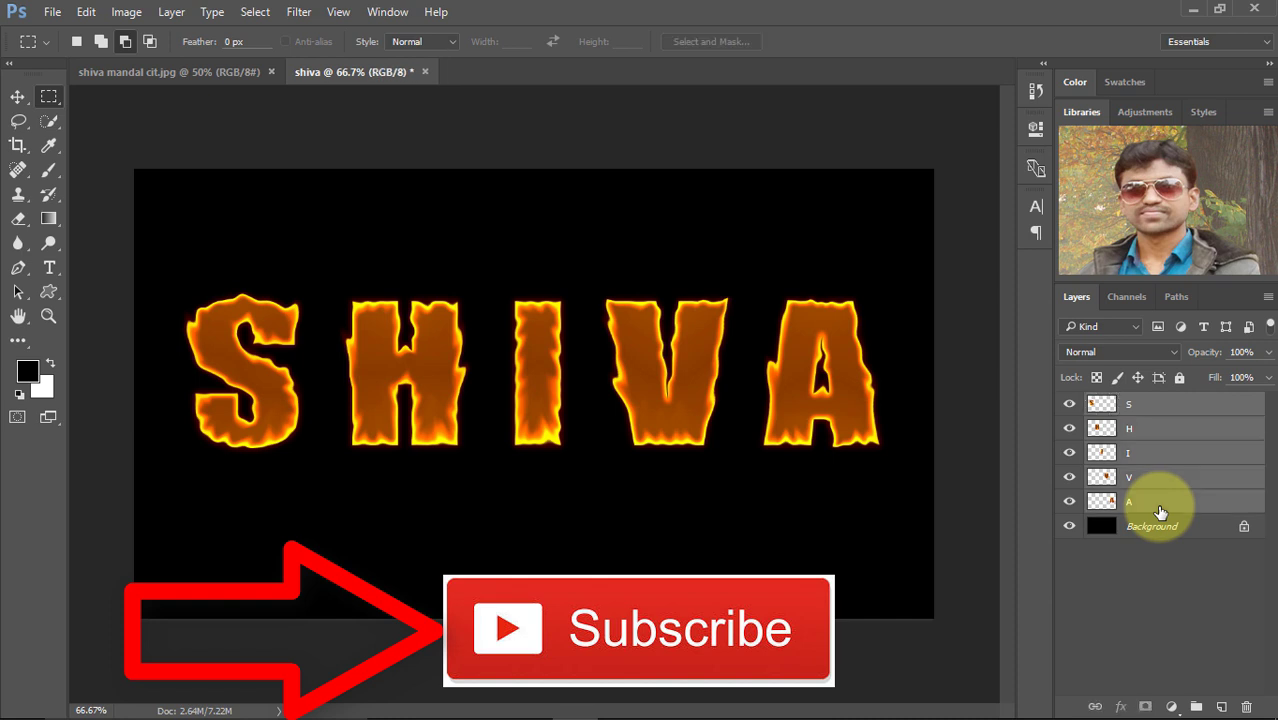
{"action": "key", "text": "ctrl+g"}
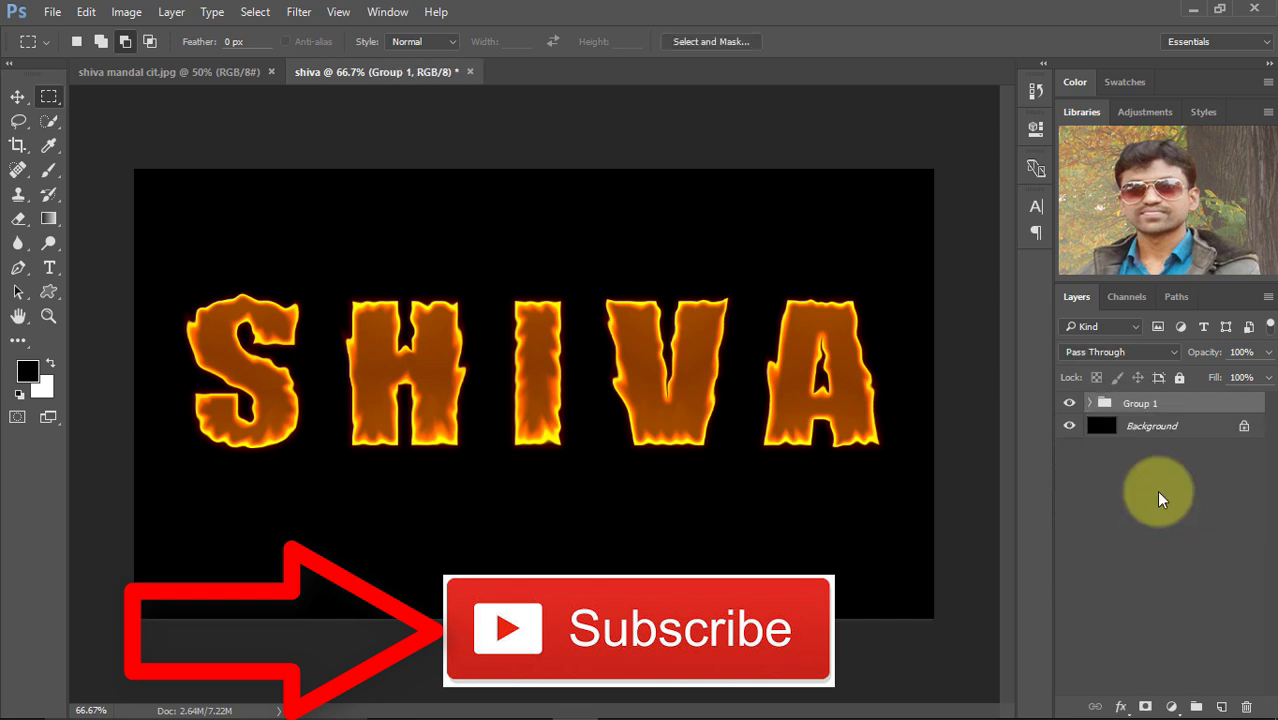
{"action": "left_click", "coordinate": [1090, 403]}
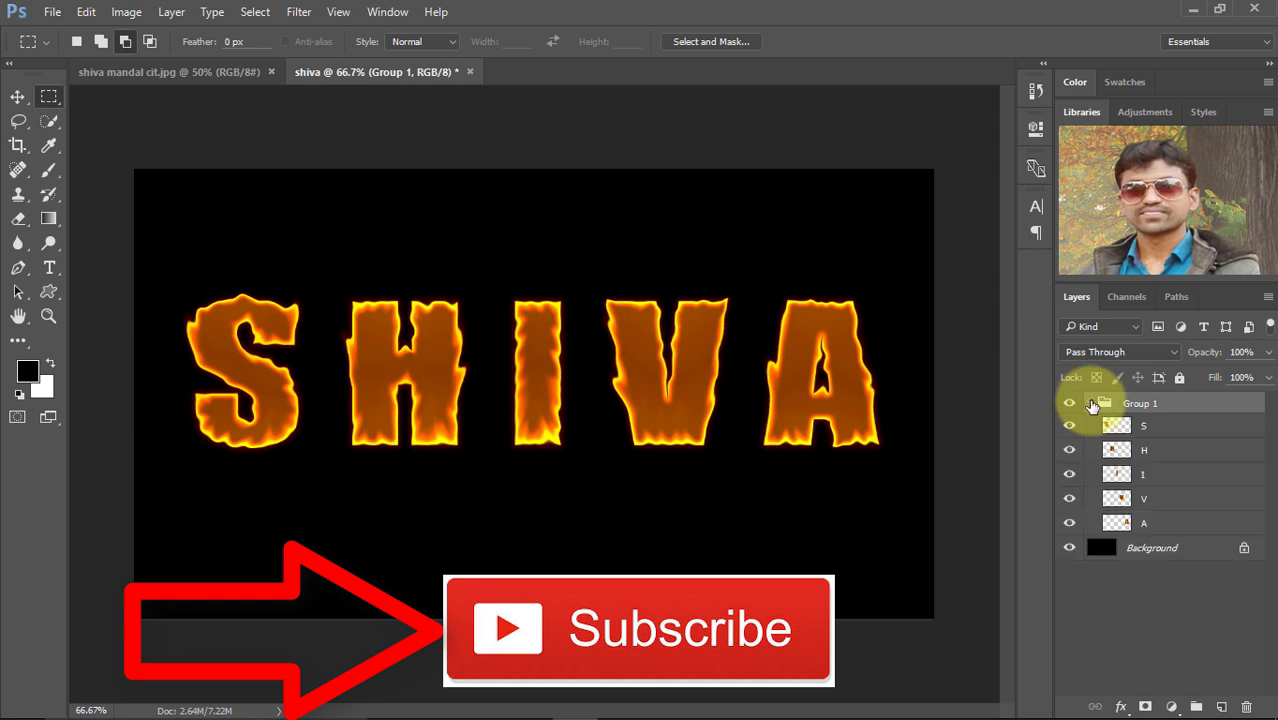
{"action": "left_click", "coordinate": [1090, 403]}
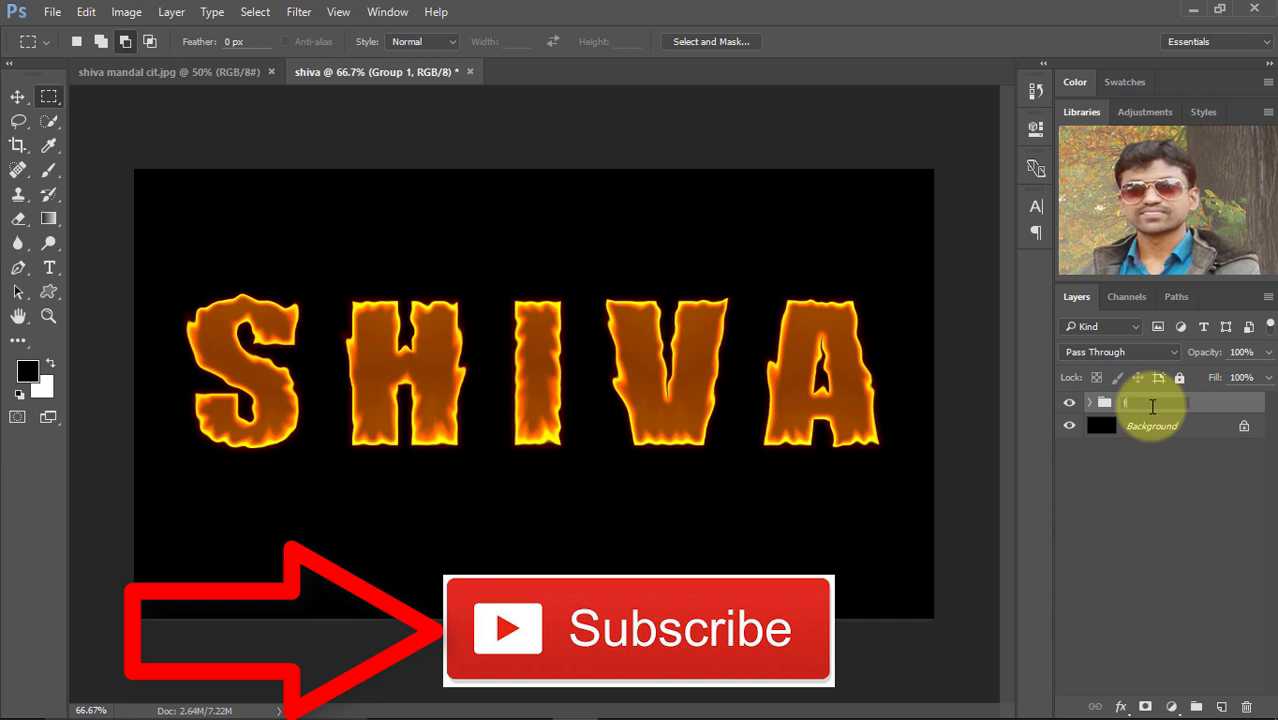
{"action": "left_click", "coordinate": [1207, 407]}
{"action": "type", "text": "FIRE TEXT"}
{"action": "left_click", "coordinate": [1217, 414]}
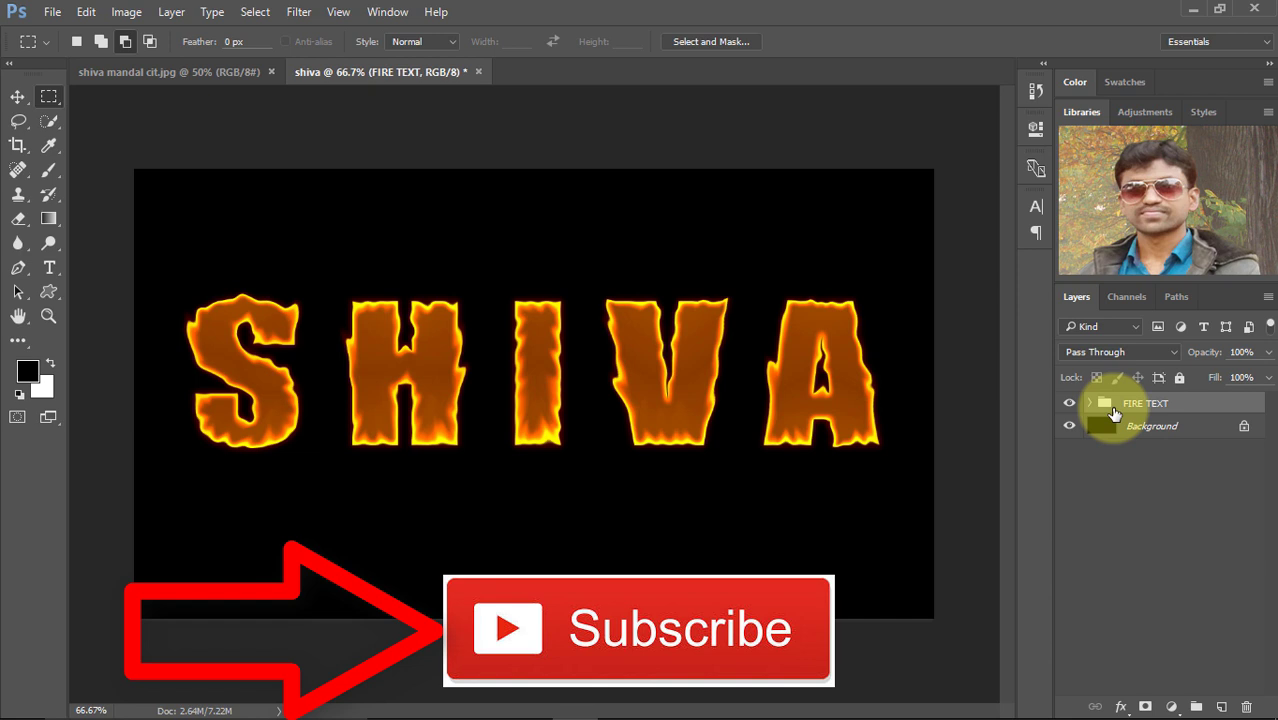
Step: Add a mask to FIRE TEXT and set up a size 125 brush in near-black
{"action": "left_click", "coordinate": [1147, 708]}
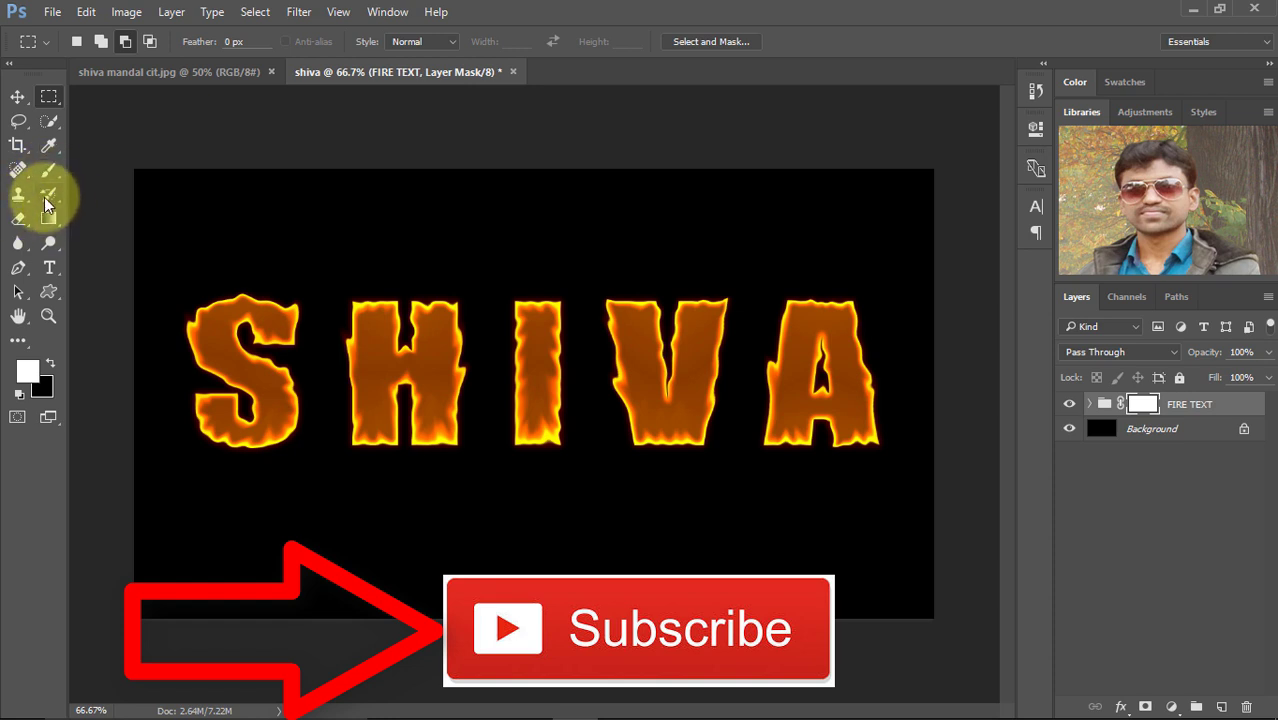
{"action": "left_click", "coordinate": [46, 195]}
{"action": "left_click", "coordinate": [48, 174]}
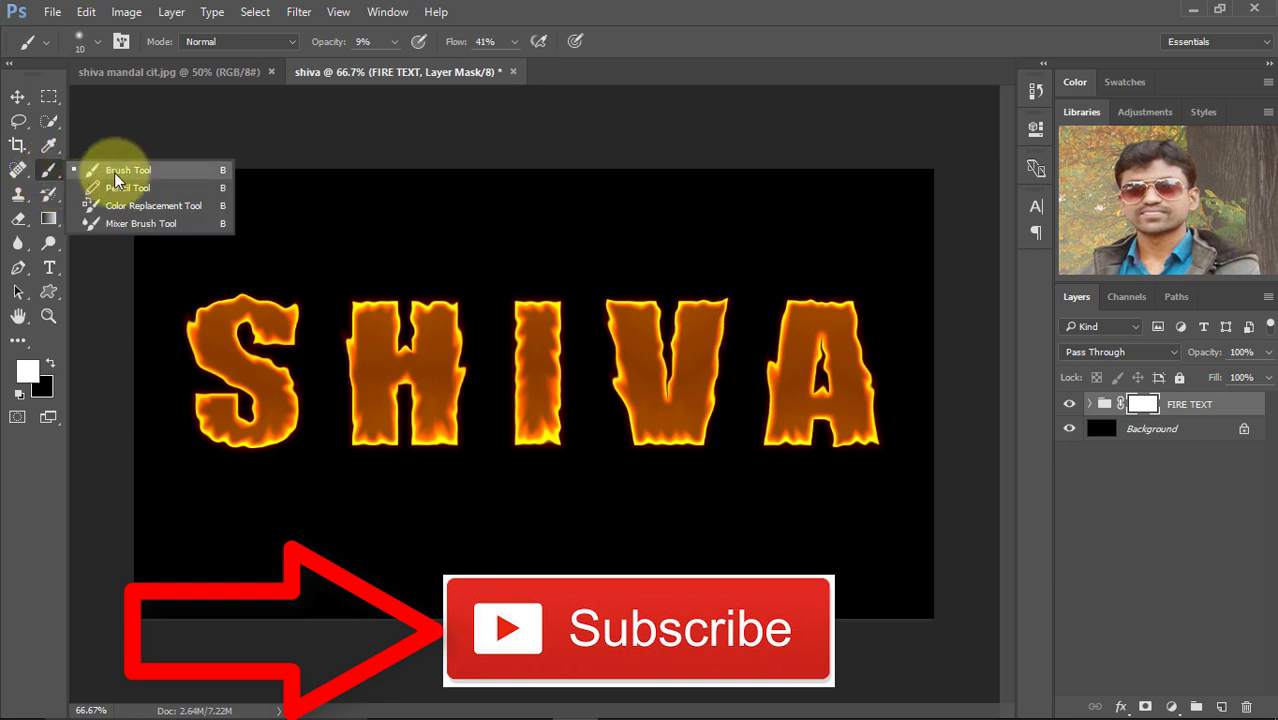
{"action": "left_click", "coordinate": [155, 172]}
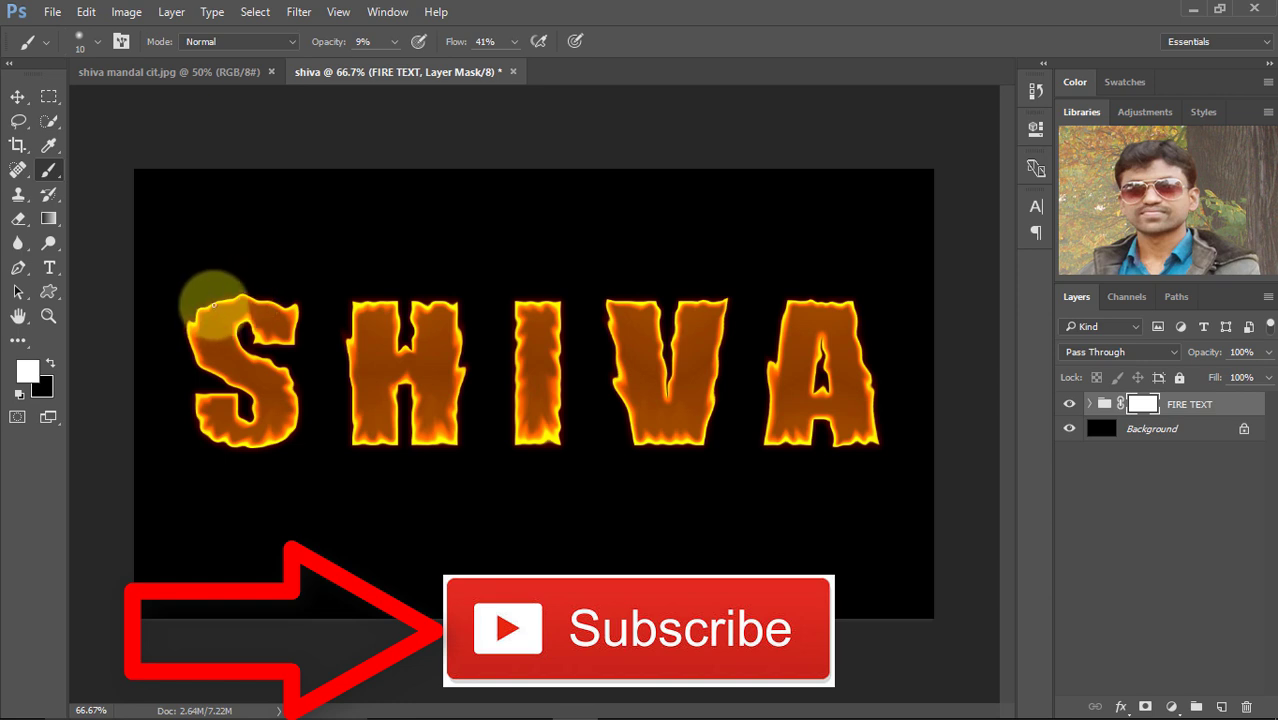
{"action": "key", "text": "bracketright"}
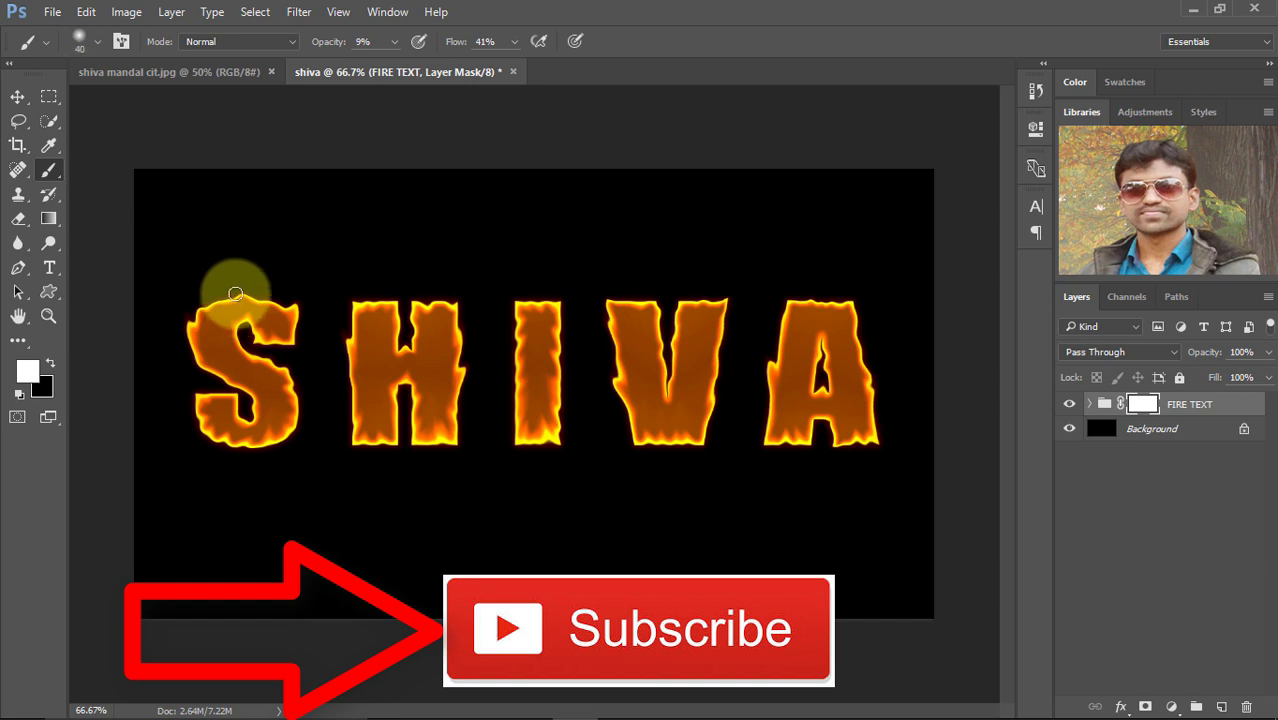
{"action": "key", "text": "bracketright"}
{"action": "key", "text": "bracketright"}
{"action": "key", "text": "bracketright"}
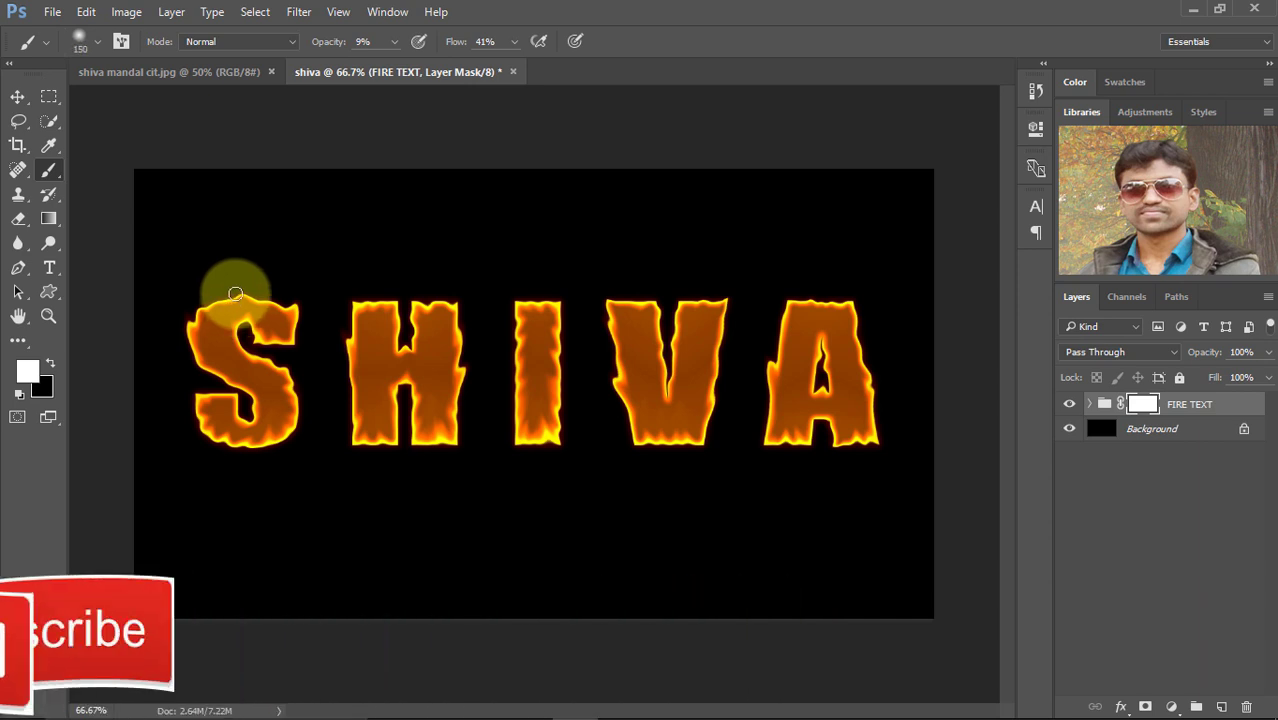
{"action": "left_click", "coordinate": [26, 370]}
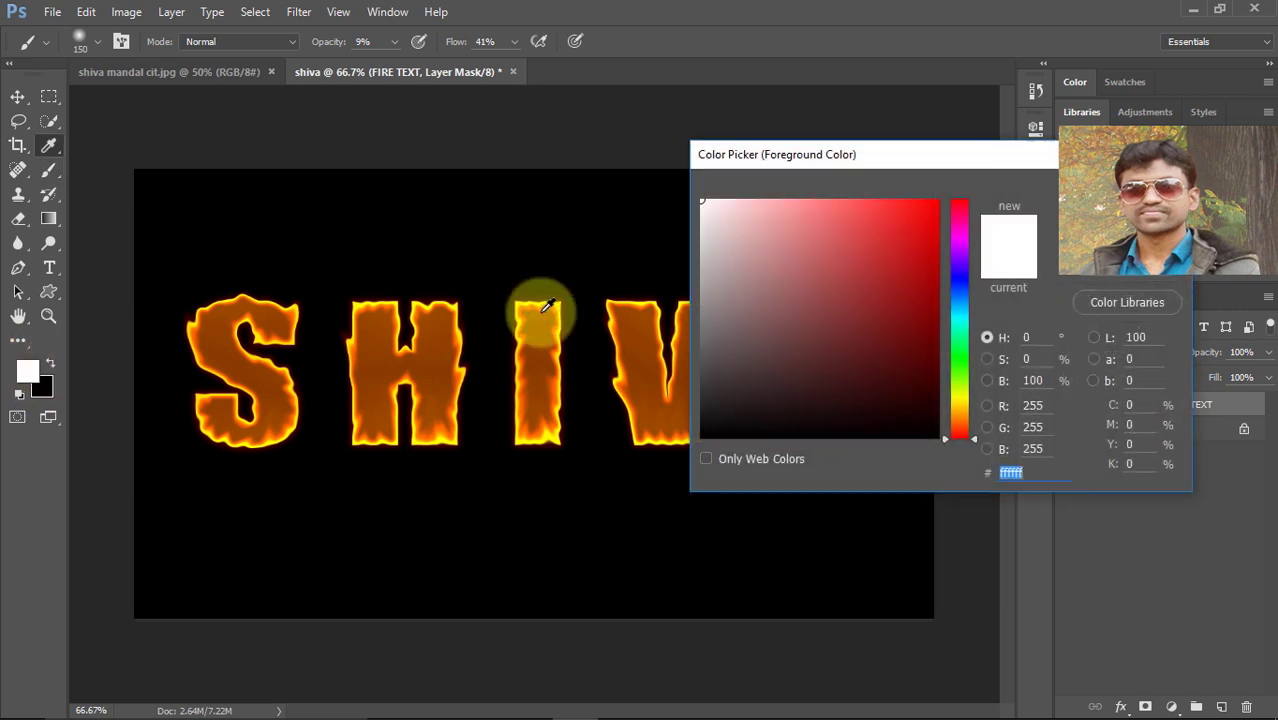
{"action": "left_click", "coordinate": [930, 434]}
{"action": "key", "text": "Return"}
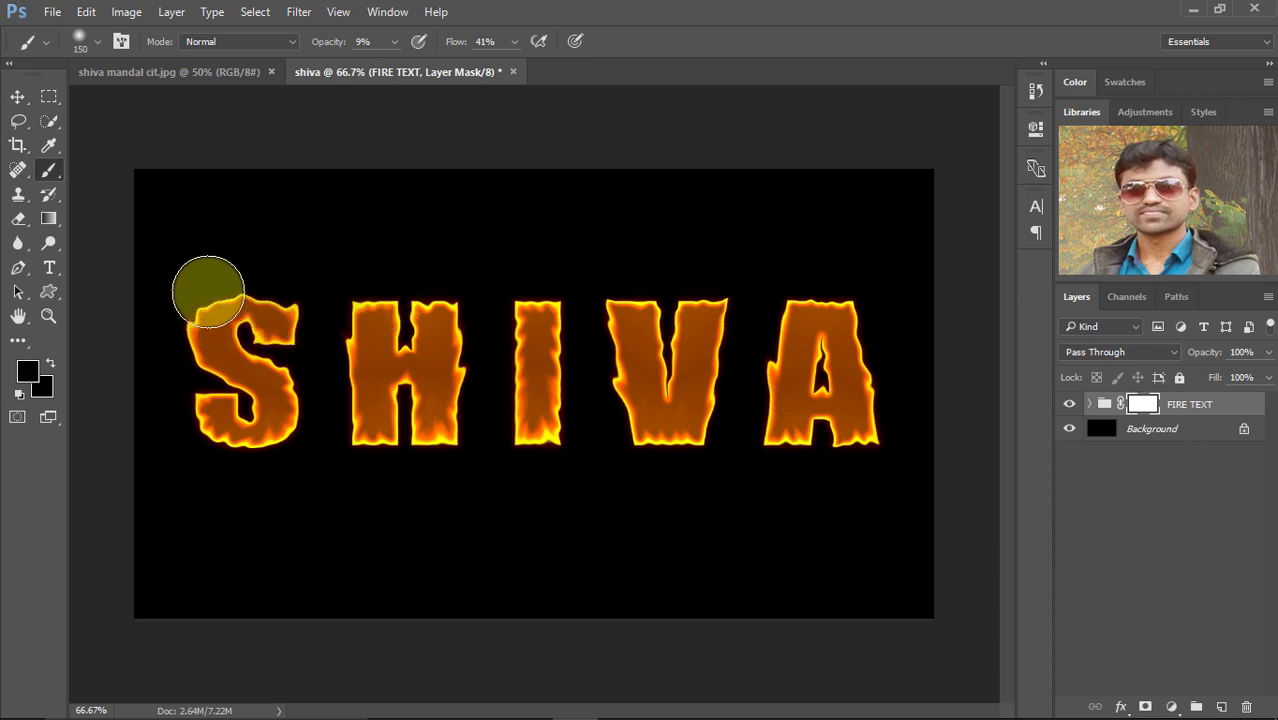
Step: Paint over the letter tops on the mask with a 65% opacity, 100% flow brush
{"action": "left_click_drag", "start_coordinate": [287, 298], "coordinate": [322, 297]}
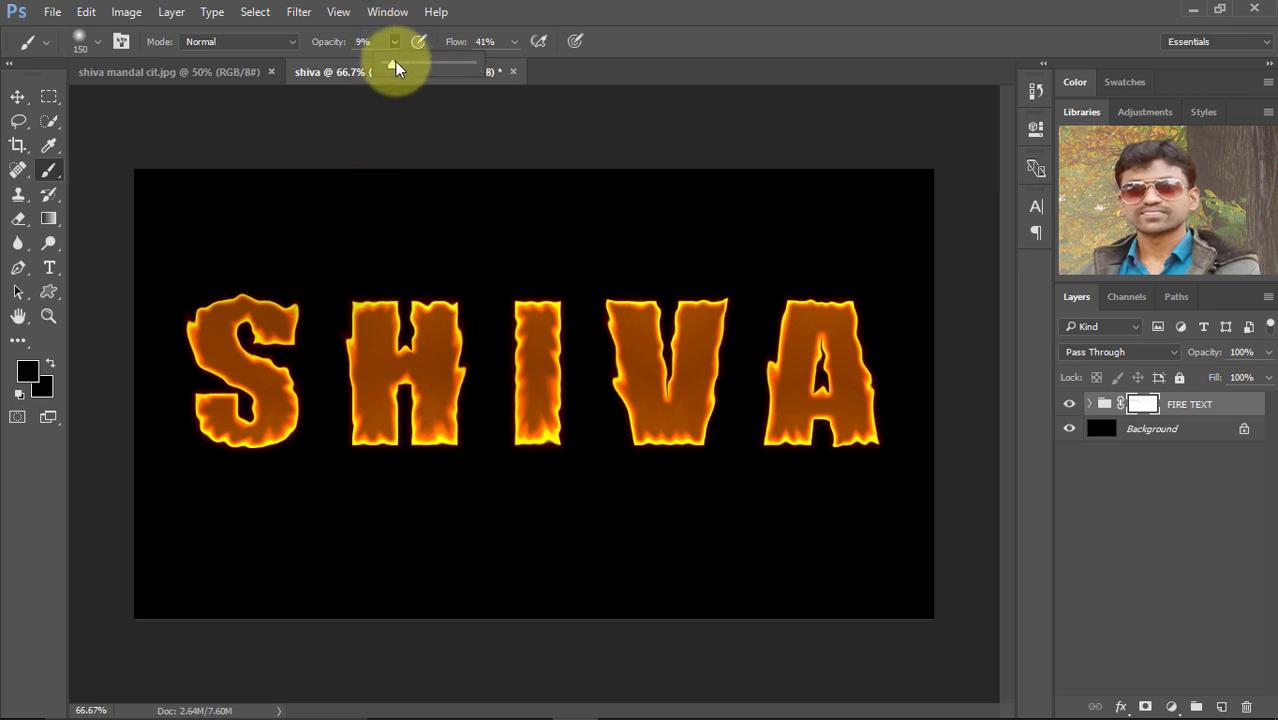
{"action": "left_click_drag", "start_coordinate": [395, 66], "coordinate": [475, 60]}
{"action": "left_click", "coordinate": [514, 45]}
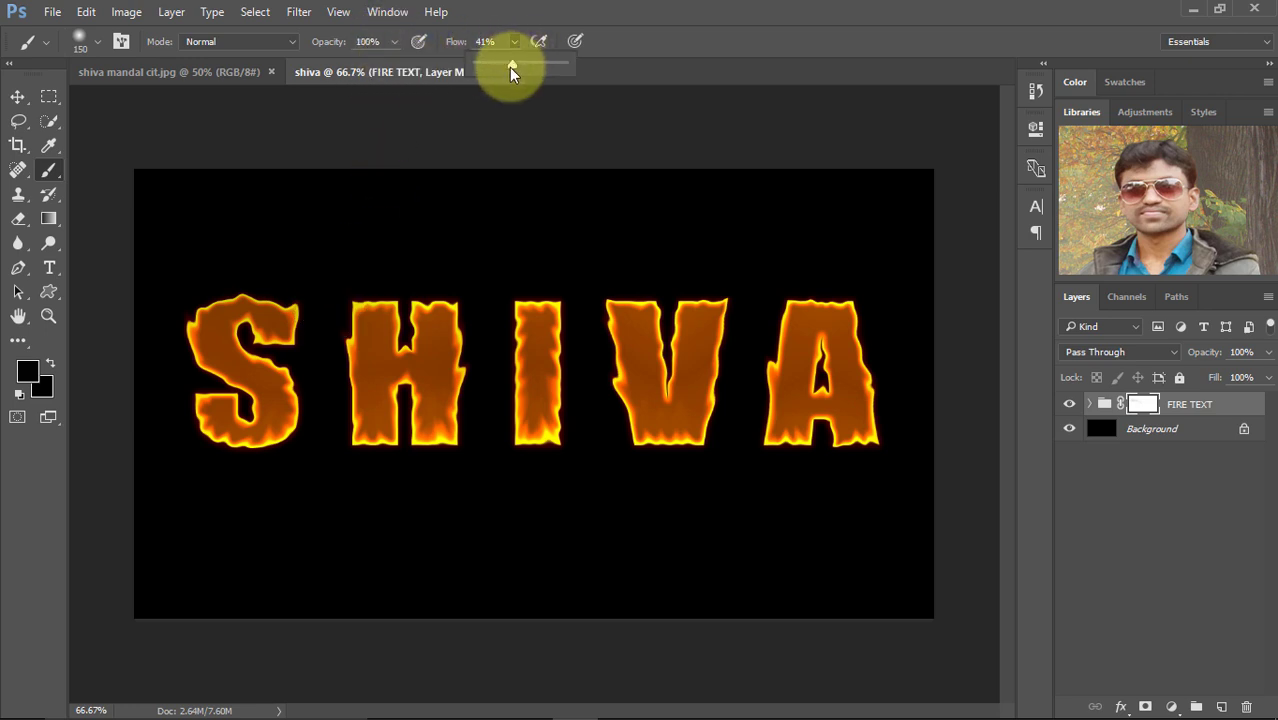
{"action": "left_click_drag", "start_coordinate": [562, 67], "coordinate": [567, 67]}
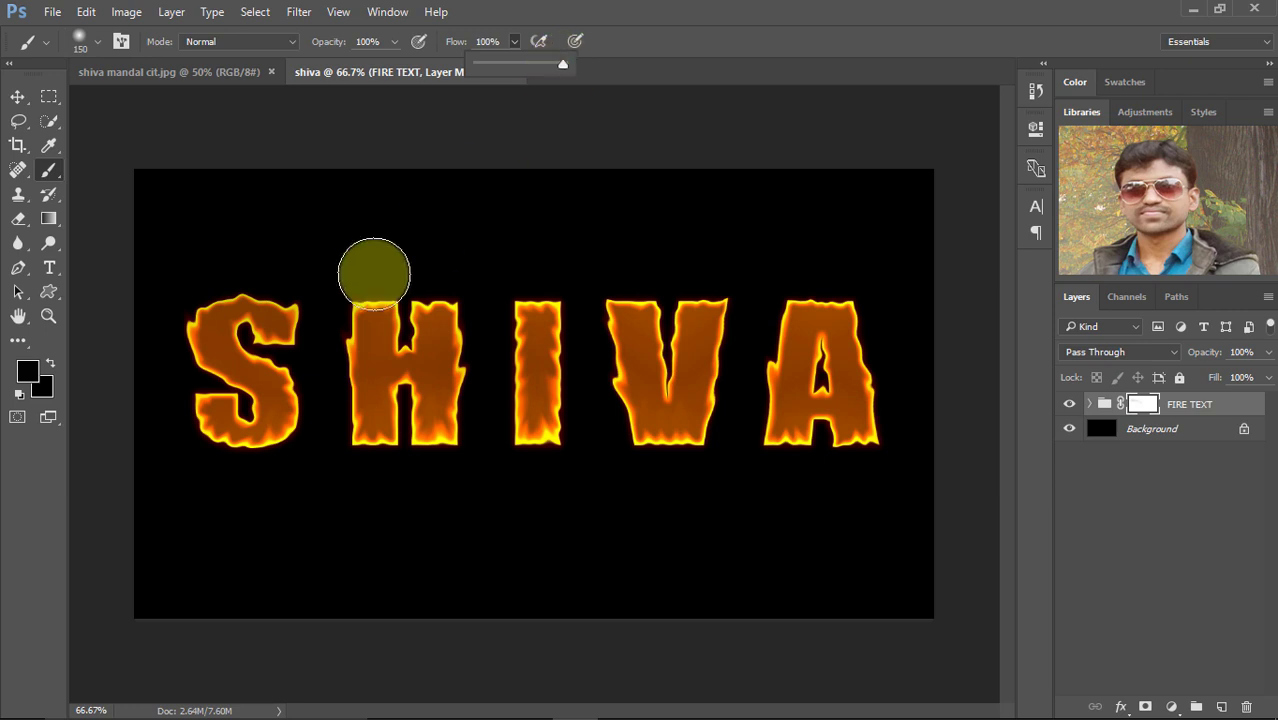
{"action": "left_click_drag", "start_coordinate": [231, 296], "coordinate": [374, 292]}
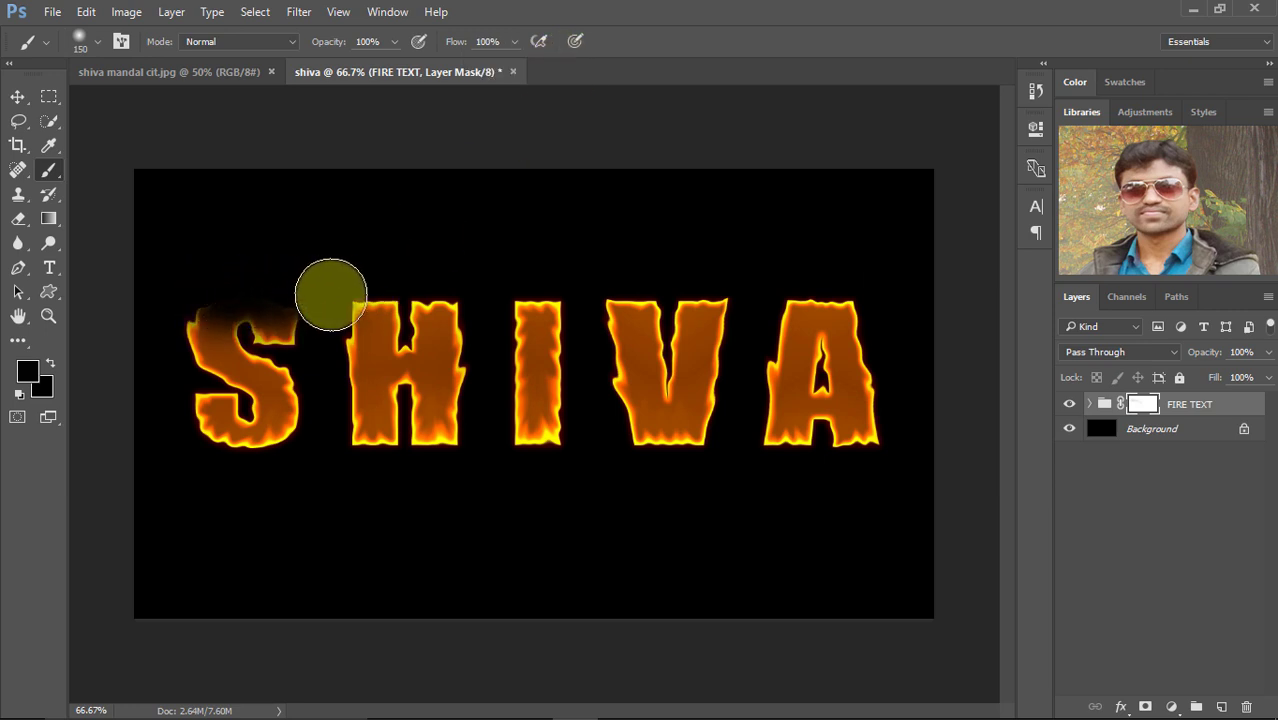
{"action": "key", "text": "ctrl+z"}
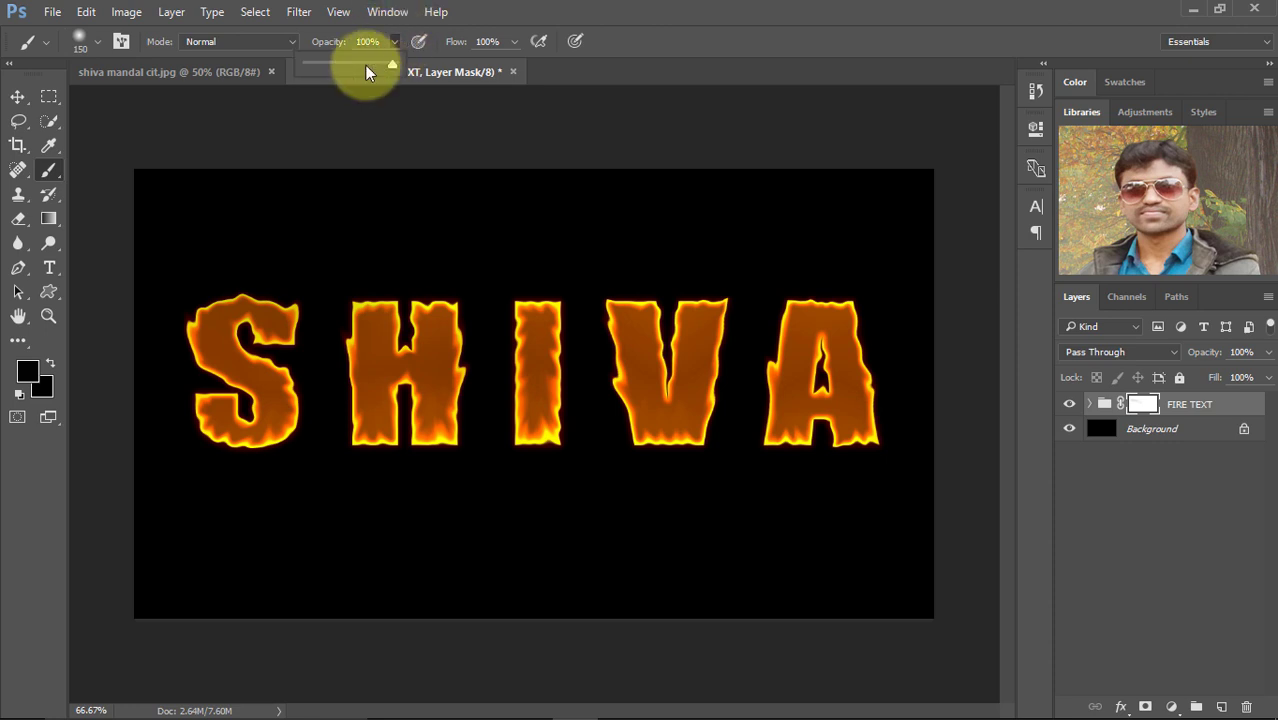
{"action": "left_click_drag", "start_coordinate": [365, 65], "coordinate": [359, 67]}
{"action": "mouse_move", "coordinate": [198, 297]}
{"action": "left_mouse_down"}
{"action": "mouse_move", "coordinate": [379, 280]}
{"action": "mouse_move", "coordinate": [545, 288]}
{"action": "mouse_move", "coordinate": [697, 327]}
{"action": "mouse_move", "coordinate": [836, 306]}
{"action": "mouse_move", "coordinate": [870, 314]}
{"action": "left_mouse_up"}
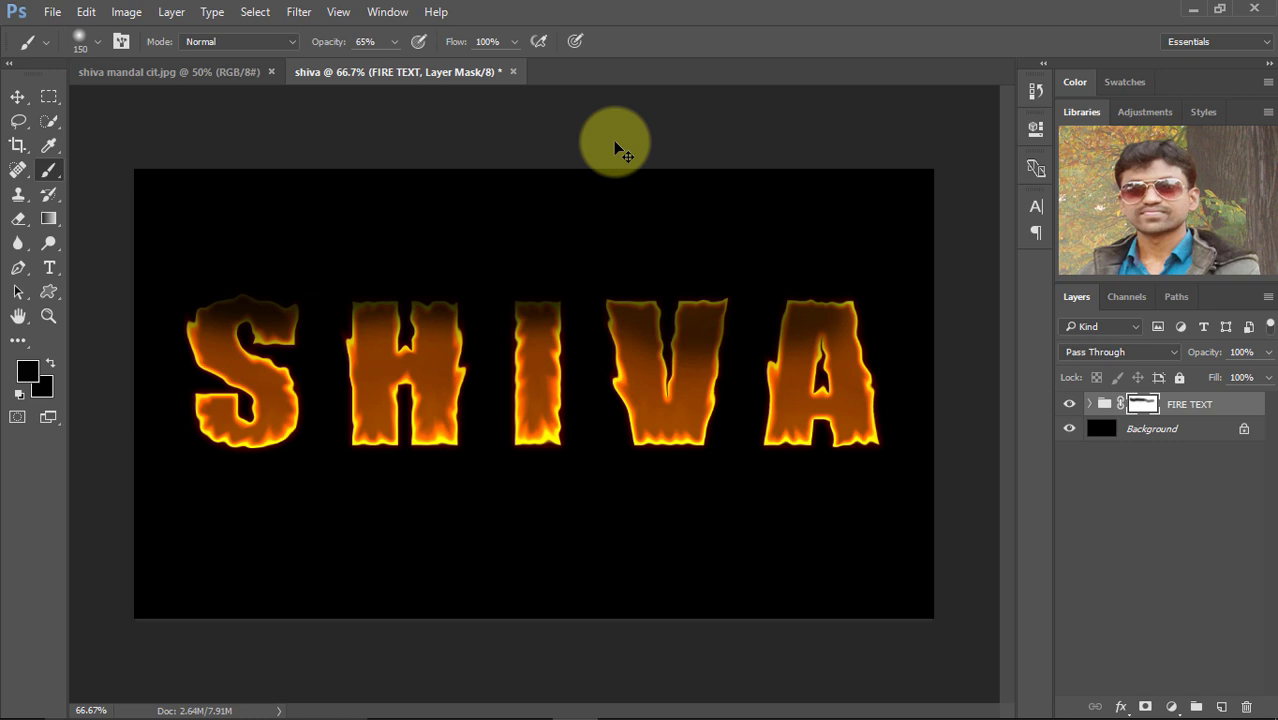
{"action": "key", "text": "ctrl+o"}
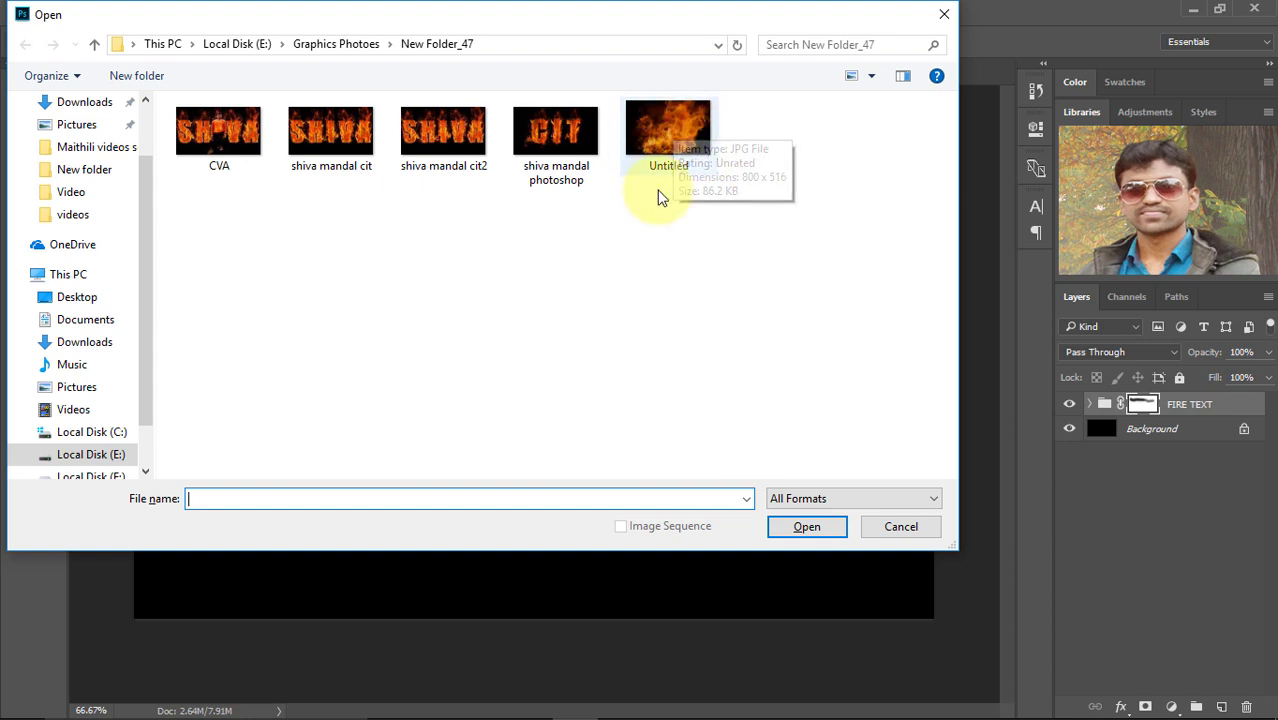
Step: Open Untitled.jpg from New Folder_47 as a new document
{"action": "left_click", "coordinate": [669, 139]}
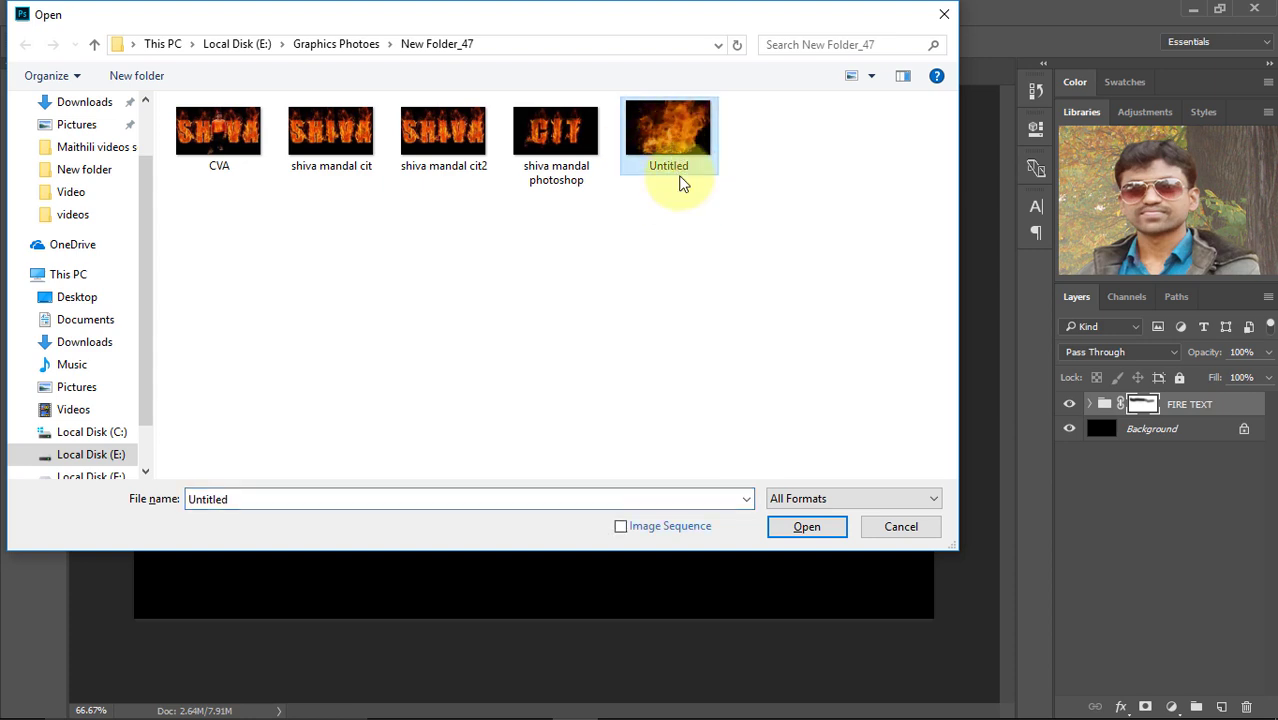
{"action": "left_click", "coordinate": [804, 531]}
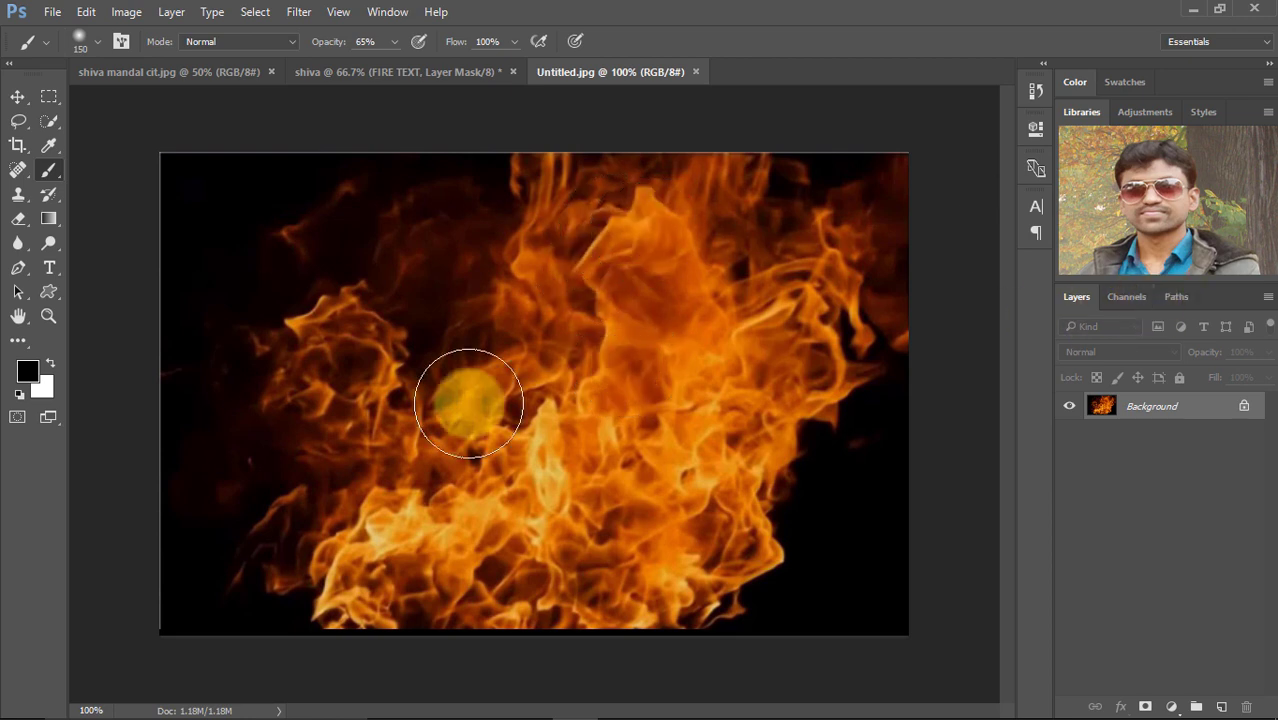
Step: Load a channel as a bright-flame selection, switch to Move Tool, and float the shiva window
{"action": "left_click", "coordinate": [1130, 297]}
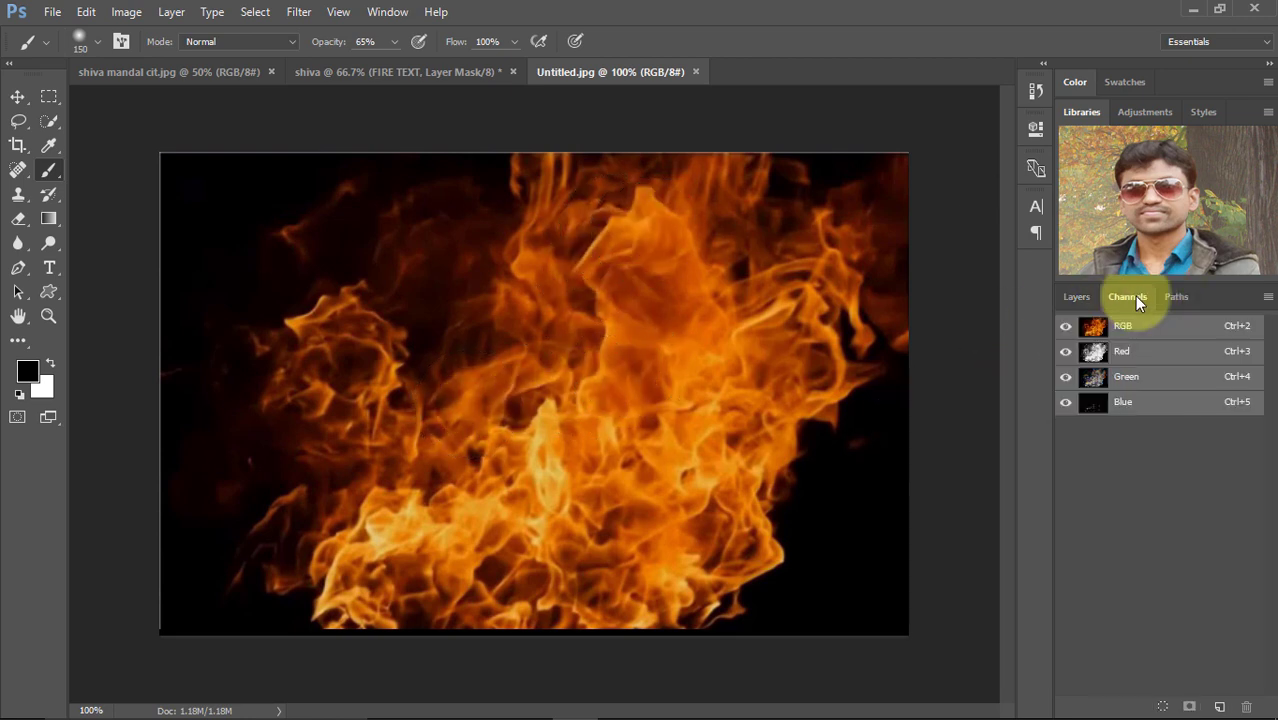
{"action": "left_click", "coordinate": [1094, 378], "text": "ctrl"}
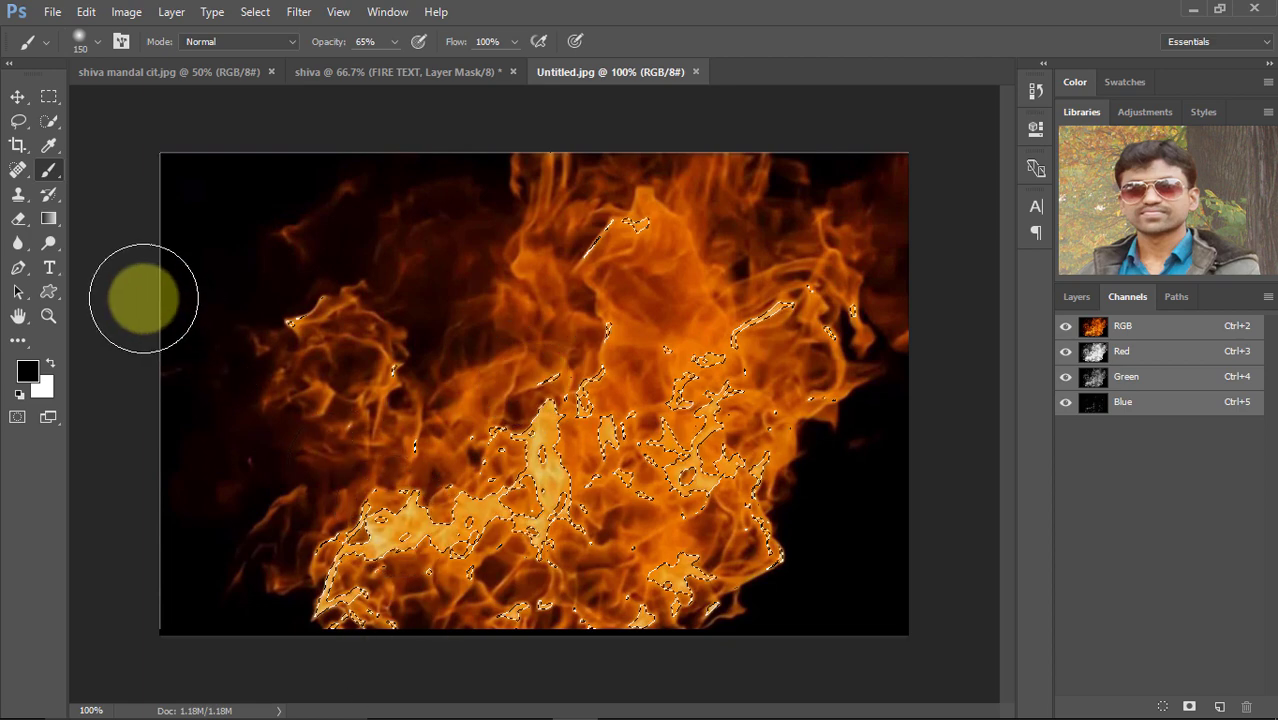
{"action": "left_click", "coordinate": [18, 98]}
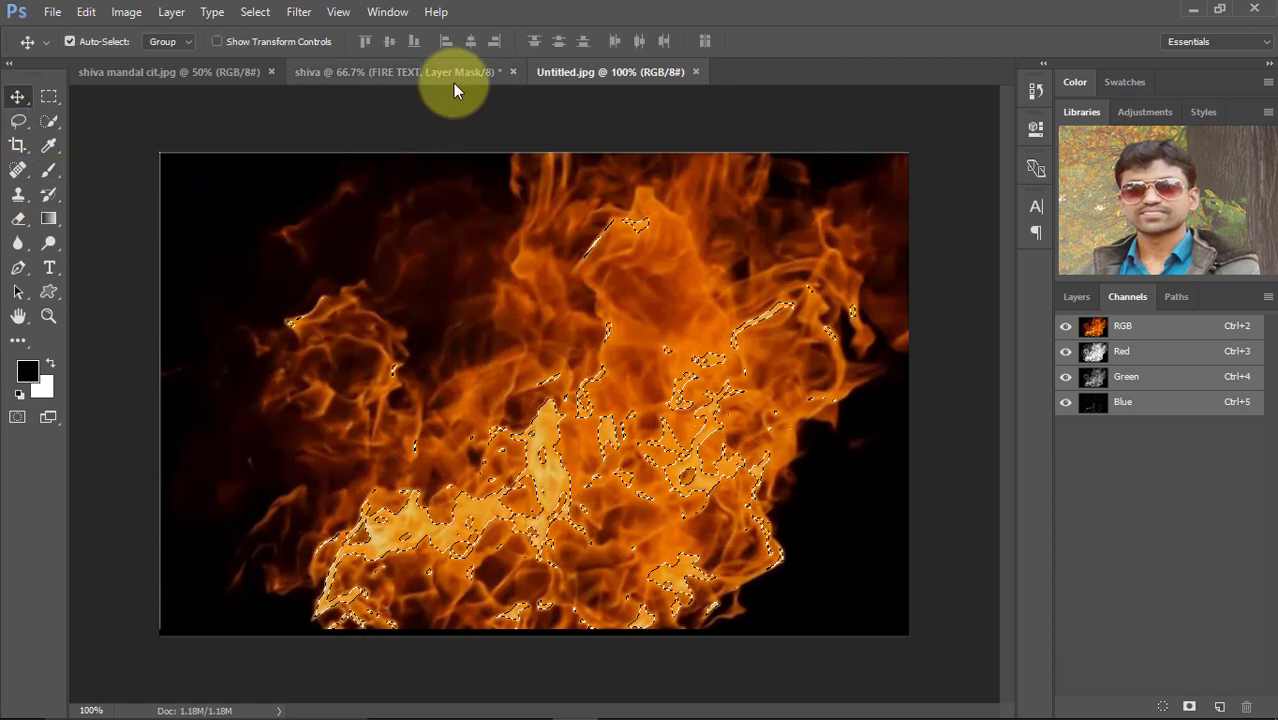
{"action": "left_click_drag", "start_coordinate": [436, 71], "coordinate": [318, 106]}
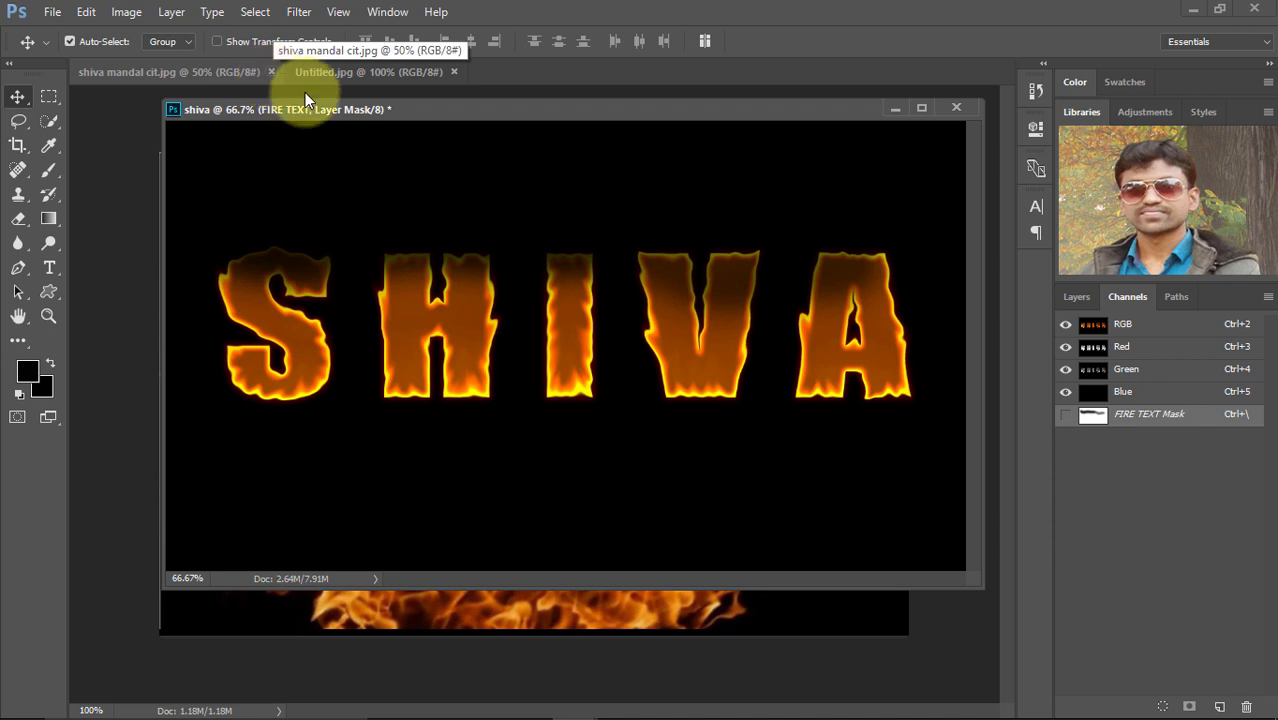
Step: Drag the selected flames into the shiva document as Layer 1
{"action": "mouse_move", "coordinate": [505, 113]}
{"action": "left_mouse_down"}
{"action": "mouse_move", "coordinate": [338, 125]}
{"action": "mouse_move", "coordinate": [360, 89]}
{"action": "mouse_move", "coordinate": [587, 101]}
{"action": "left_mouse_up"}
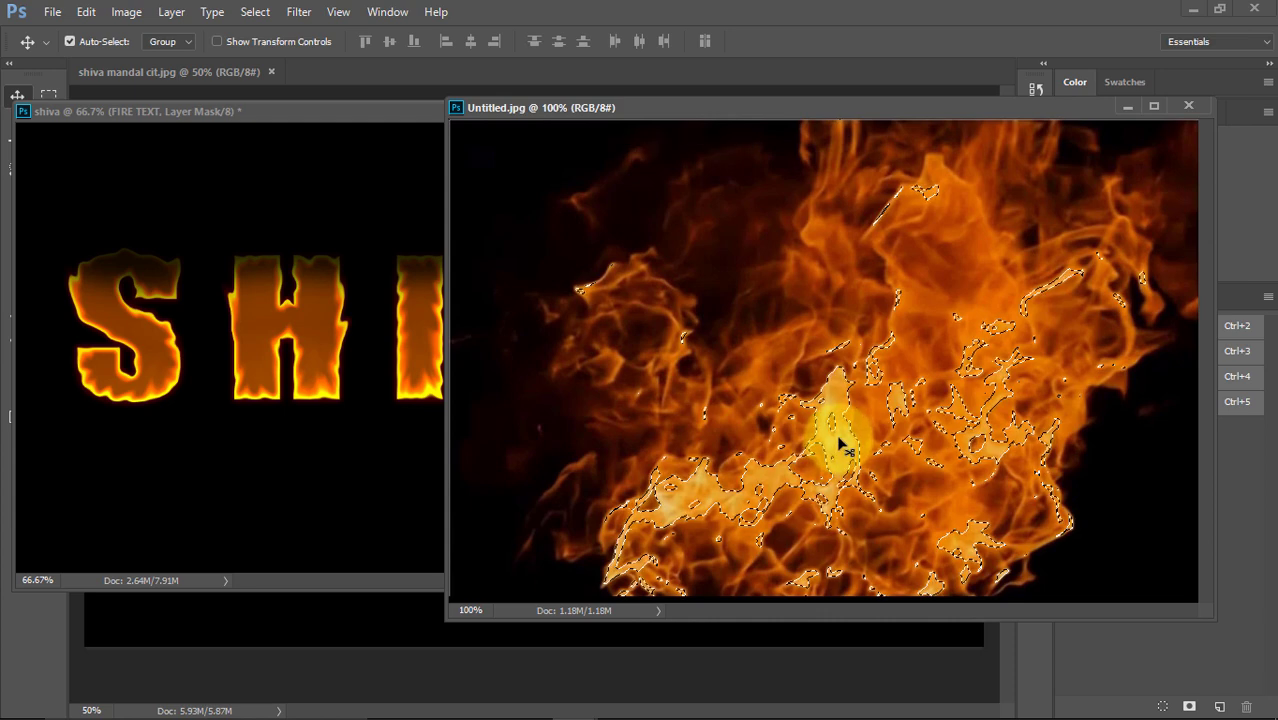
{"action": "mouse_move", "coordinate": [838, 440]}
{"action": "left_mouse_down"}
{"action": "mouse_move", "coordinate": [254, 340]}
{"action": "mouse_move", "coordinate": [255, 327]}
{"action": "left_mouse_up"}
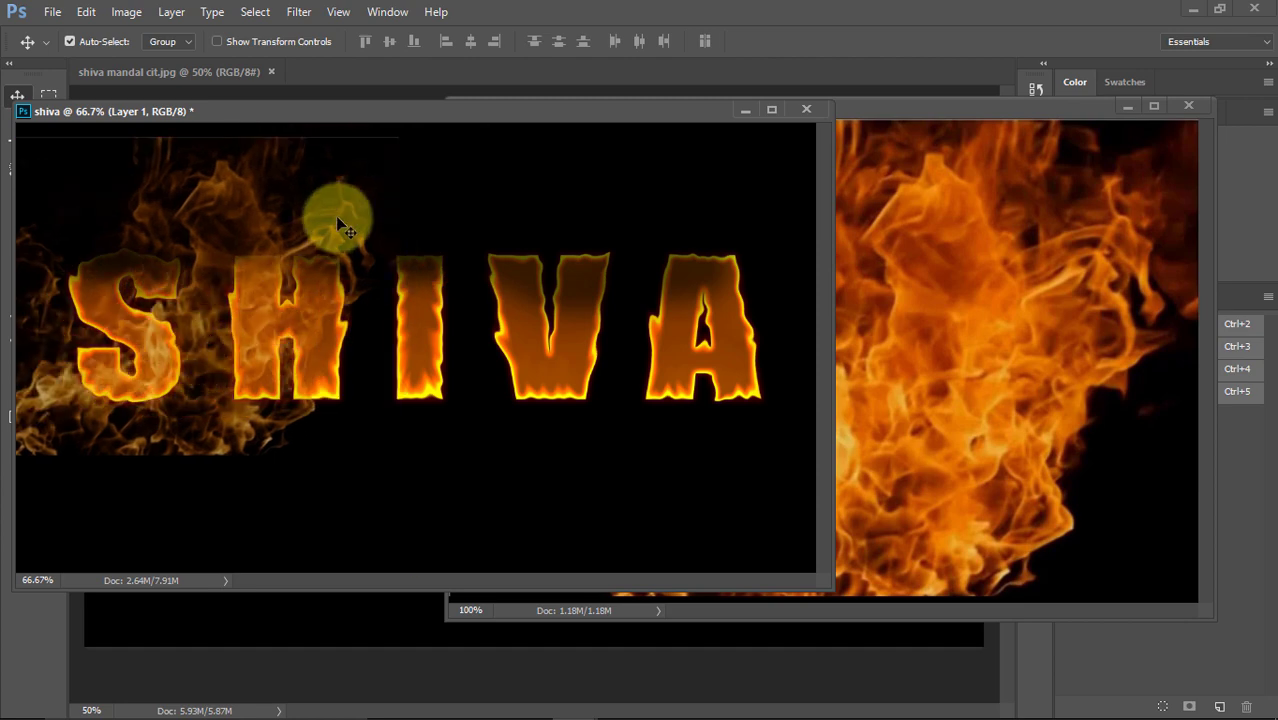
{"action": "left_click_drag", "start_coordinate": [369, 126], "coordinate": [639, 157]}
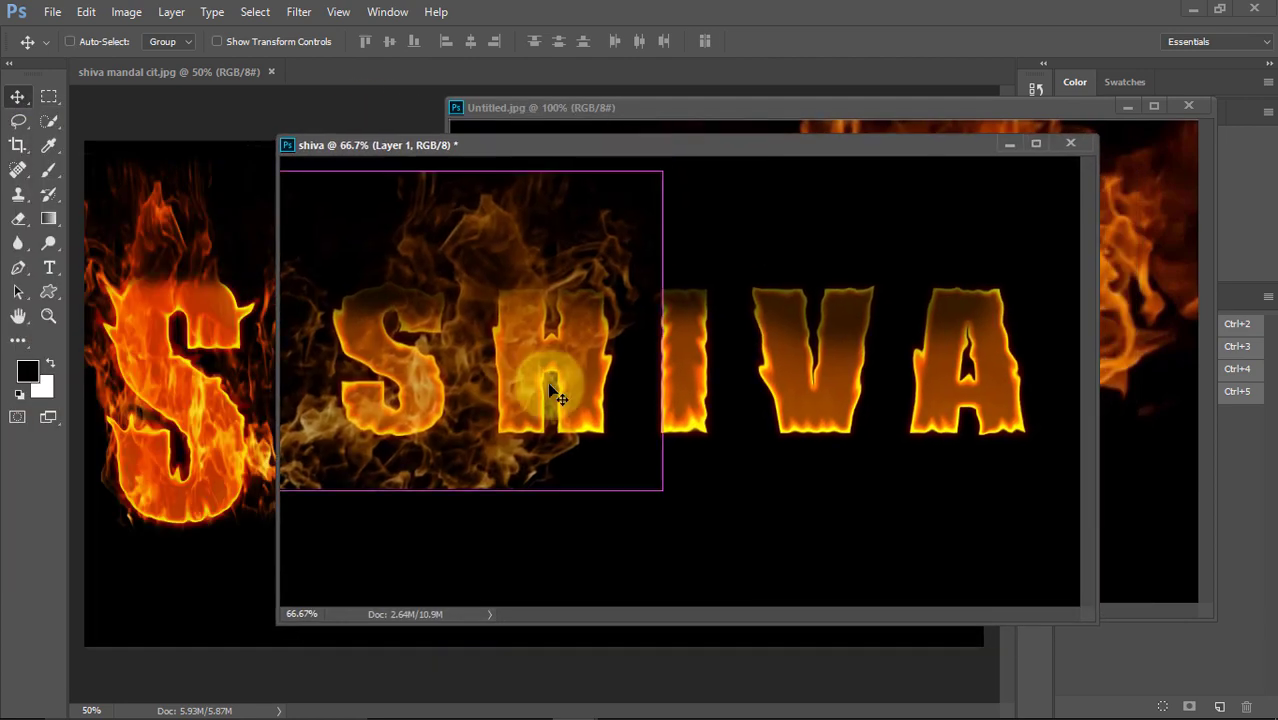
Step: Free-transform the flames smaller and narrower, placing them over the letter S
{"action": "key", "text": "ctrl+t"}
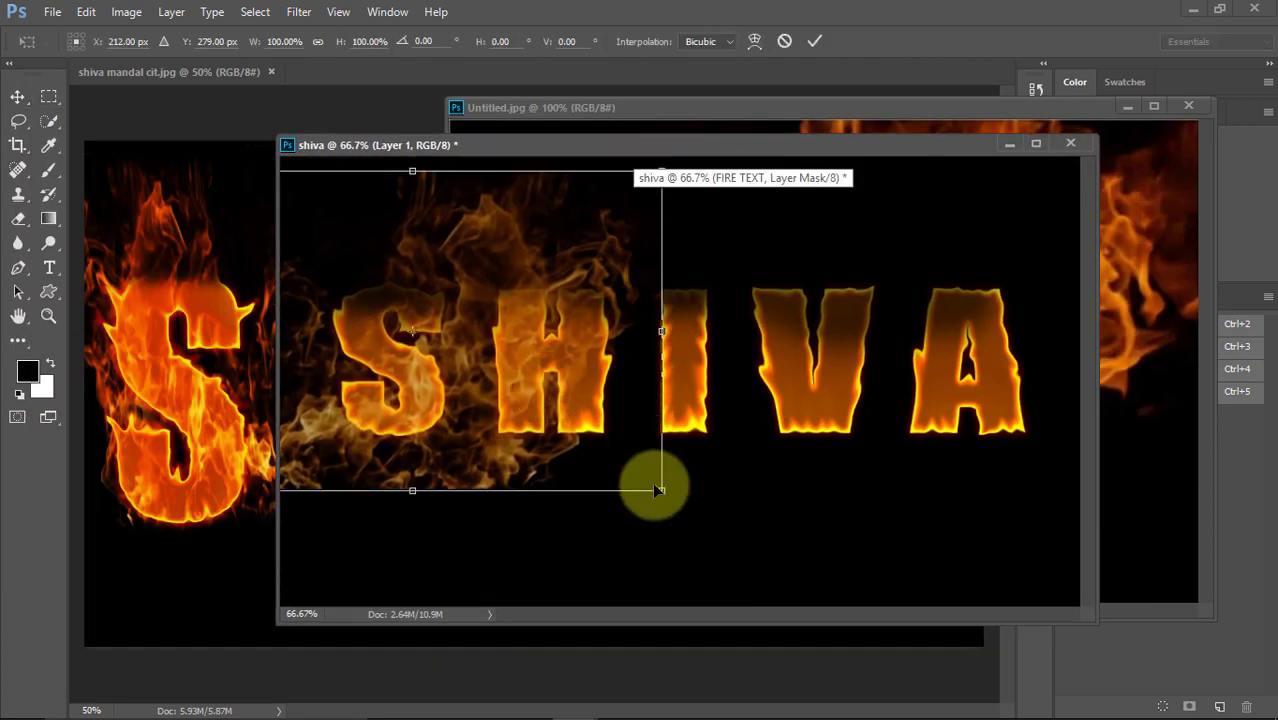
{"action": "mouse_move", "coordinate": [662, 492]}
{"action": "left_mouse_down"}
{"action": "mouse_move", "coordinate": [458, 440]}
{"action": "mouse_move", "coordinate": [466, 450]}
{"action": "left_mouse_up"}
{"action": "left_click_drag", "start_coordinate": [352, 395], "coordinate": [420, 390]}
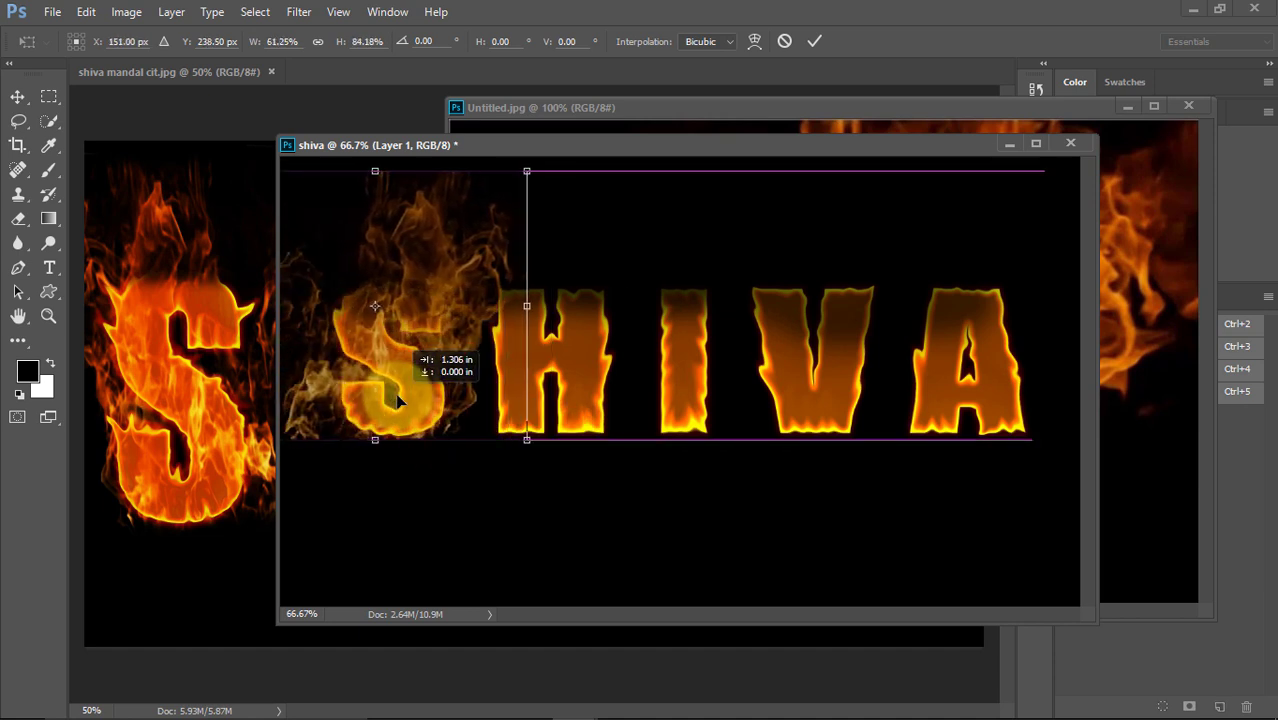
{"action": "left_click_drag", "start_coordinate": [524, 172], "coordinate": [494, 172]}
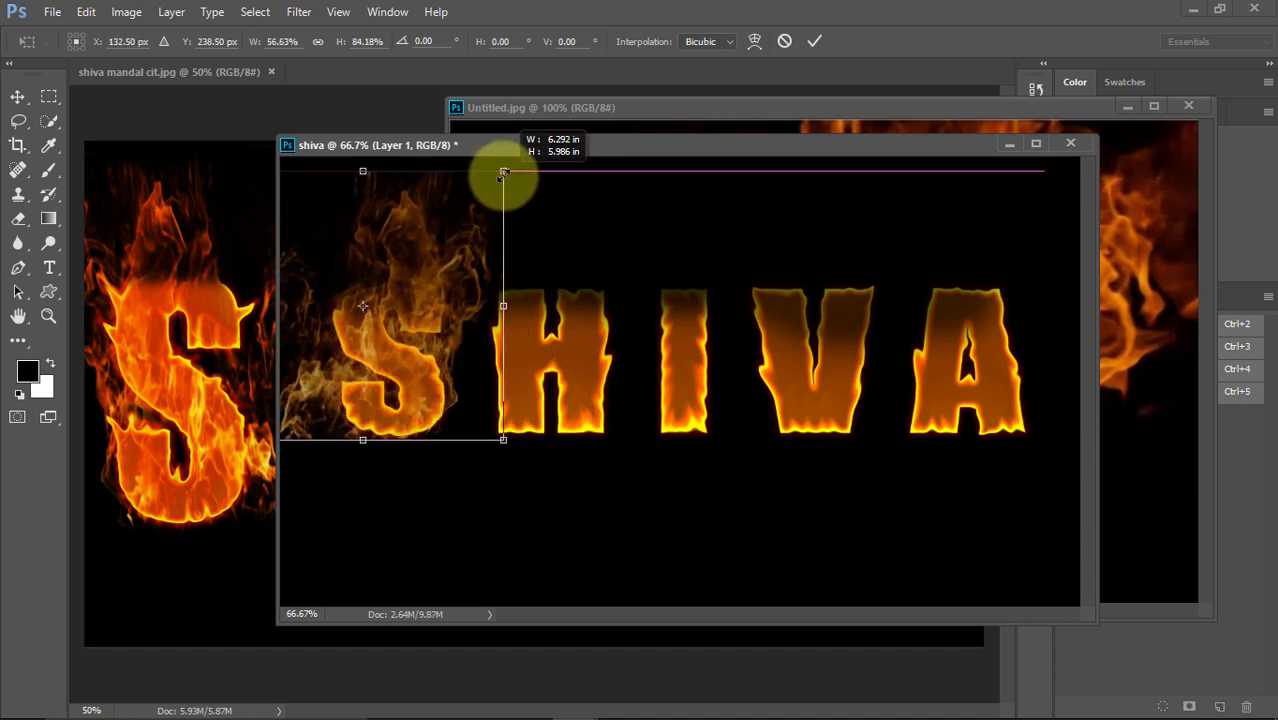
{"action": "left_click_drag", "start_coordinate": [405, 241], "coordinate": [439, 245]}
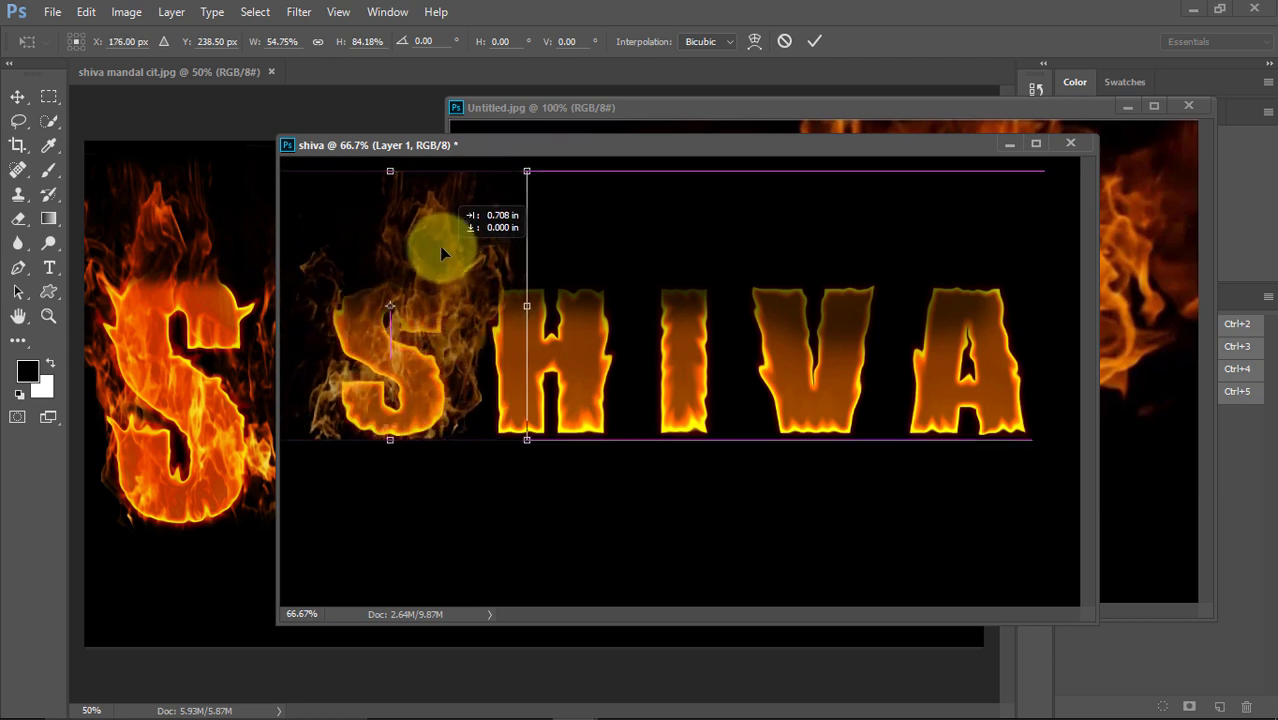
{"action": "key", "text": "Return"}
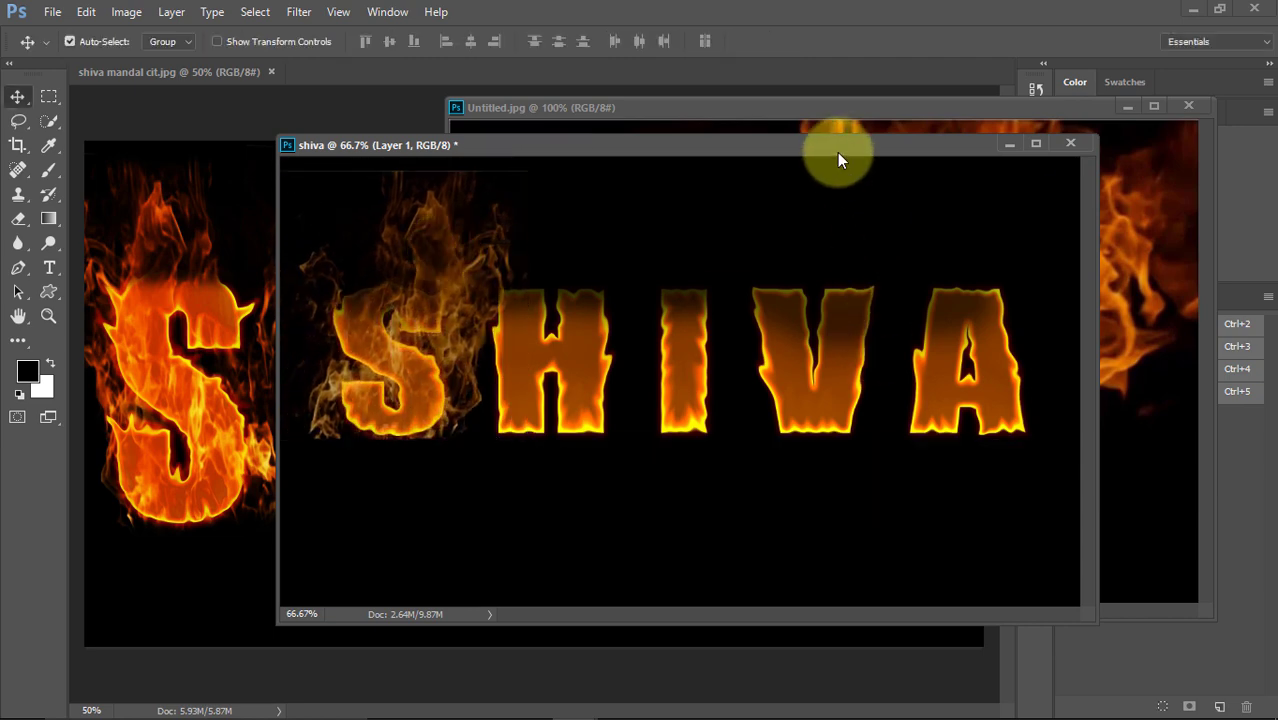
Step: Dock the shiva window beside the fire image and show its layers
{"action": "left_click_drag", "start_coordinate": [838, 158], "coordinate": [671, 137]}
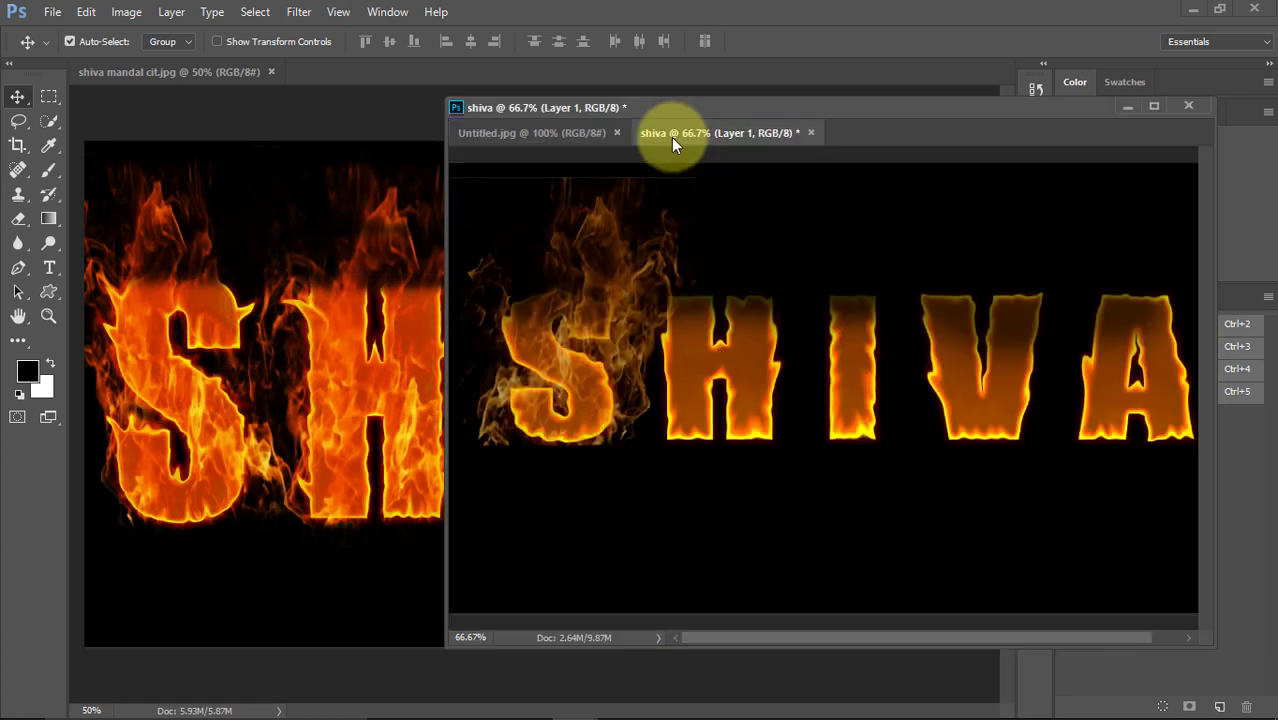
{"action": "left_click_drag", "start_coordinate": [772, 110], "coordinate": [486, 104]}
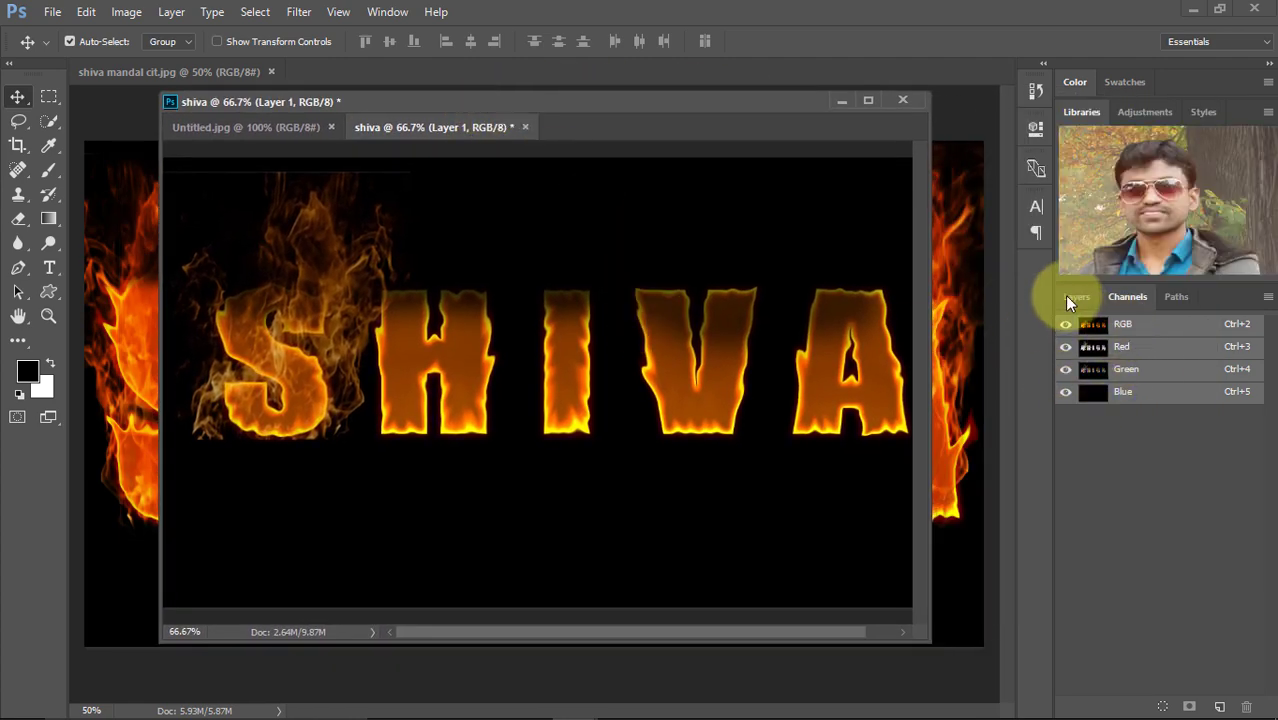
{"action": "left_click", "coordinate": [1072, 296]}
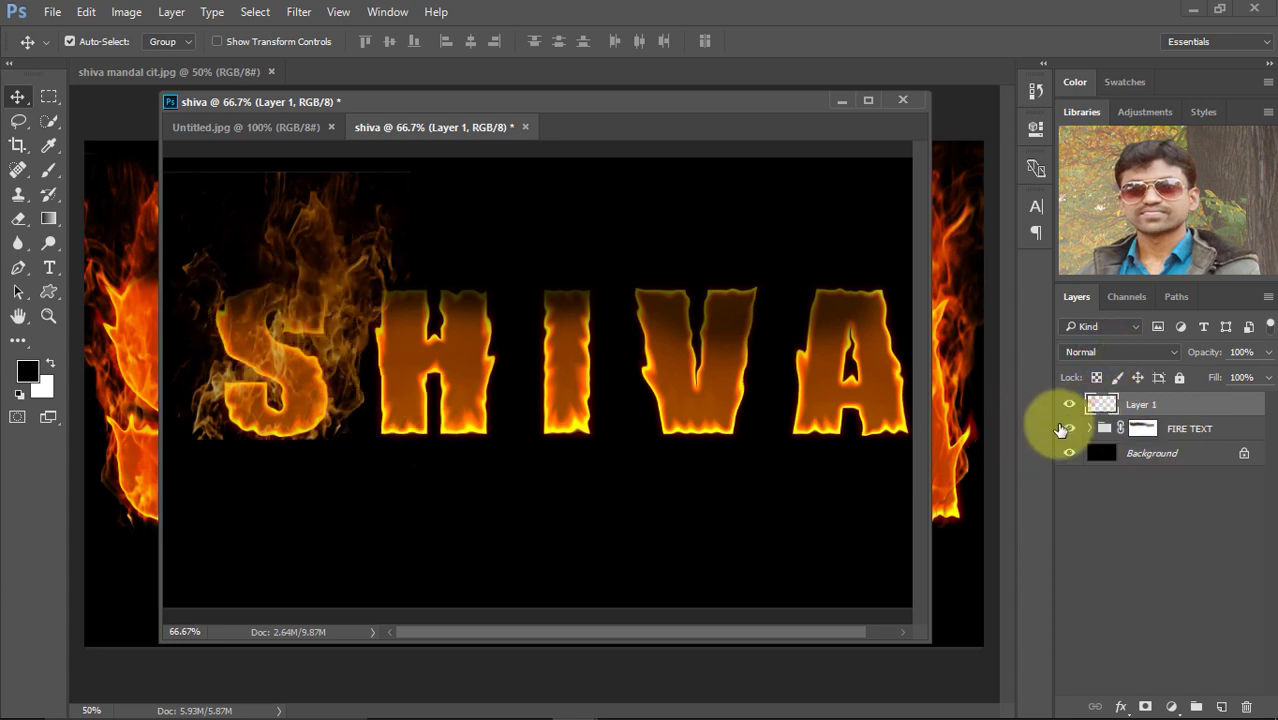
Step: Add a layer mask to Layer 1 and zoom the flaming S to 100% with the Brush
{"action": "left_click", "coordinate": [1146, 707]}
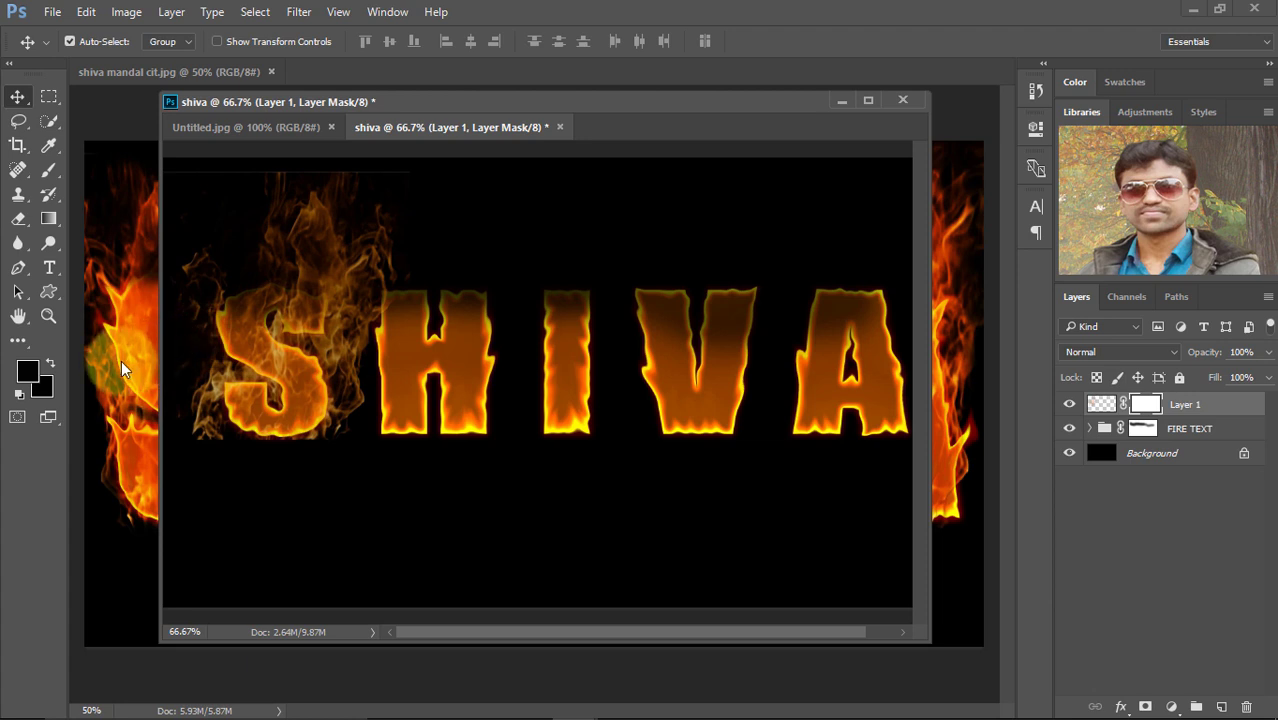
{"action": "key", "text": "b"}
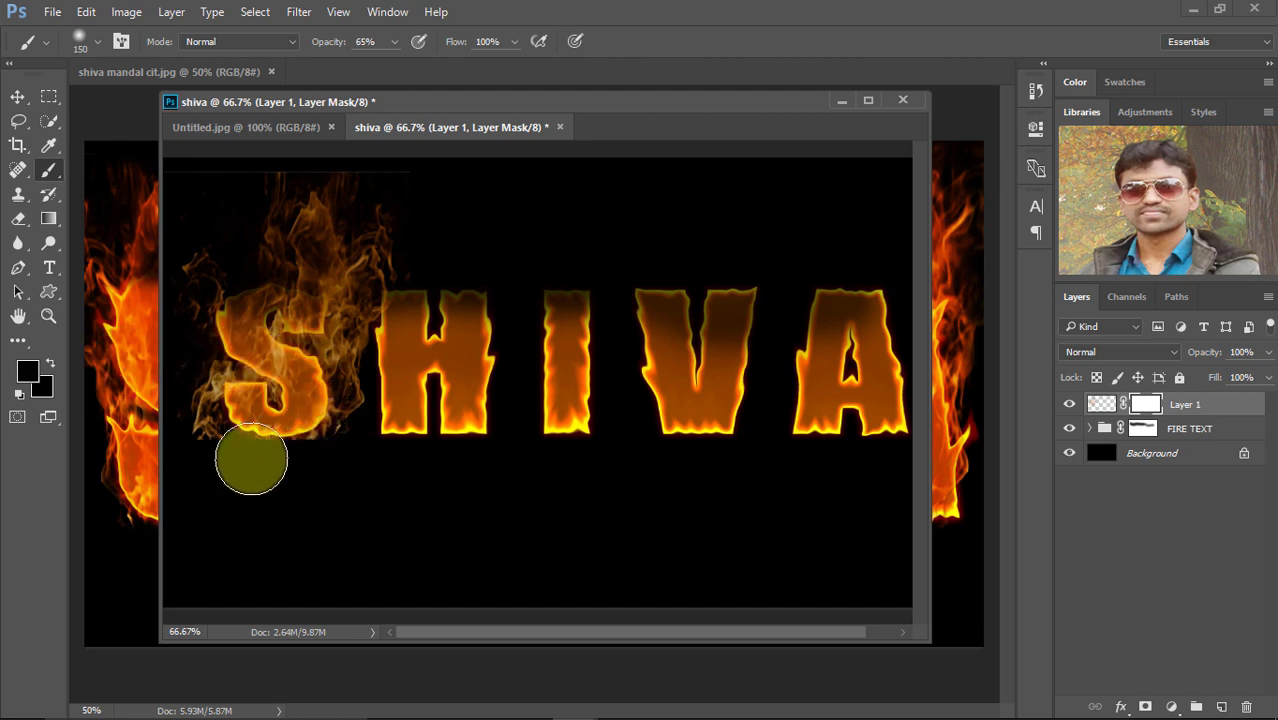
{"action": "left_click_drag", "start_coordinate": [420, 100], "coordinate": [363, 79]}
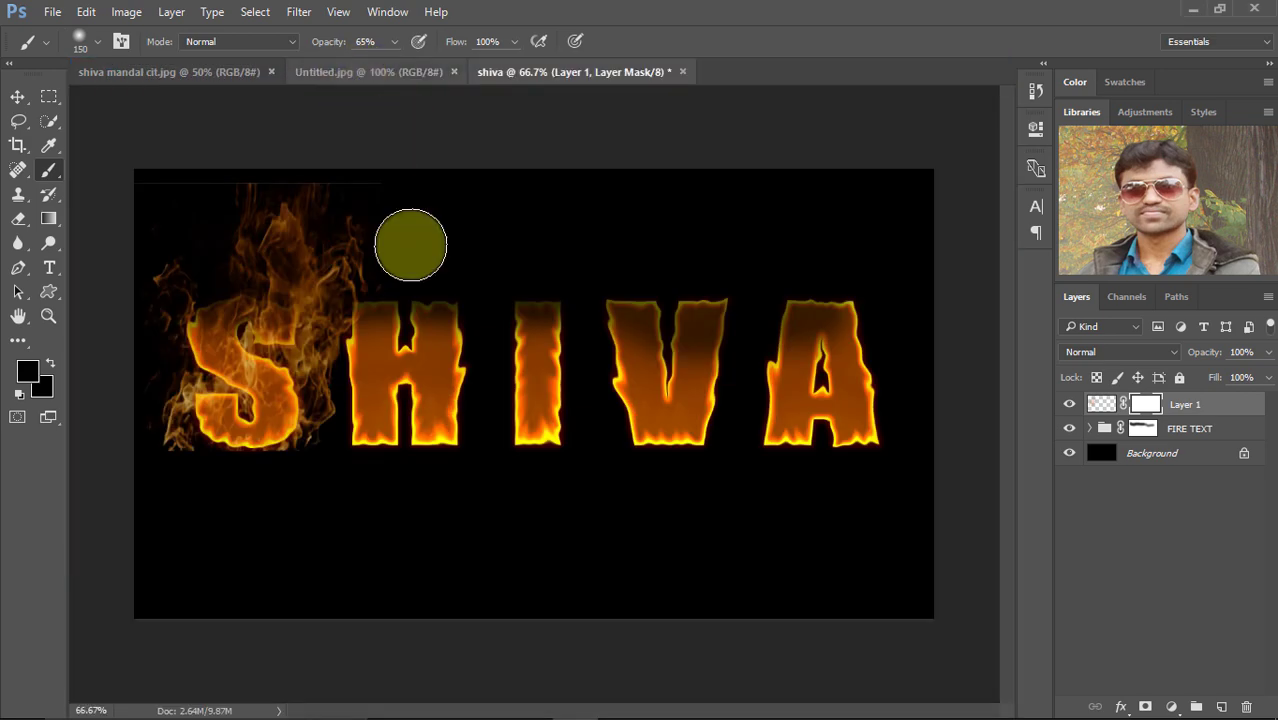
{"action": "key", "text": "ctrl+plus"}
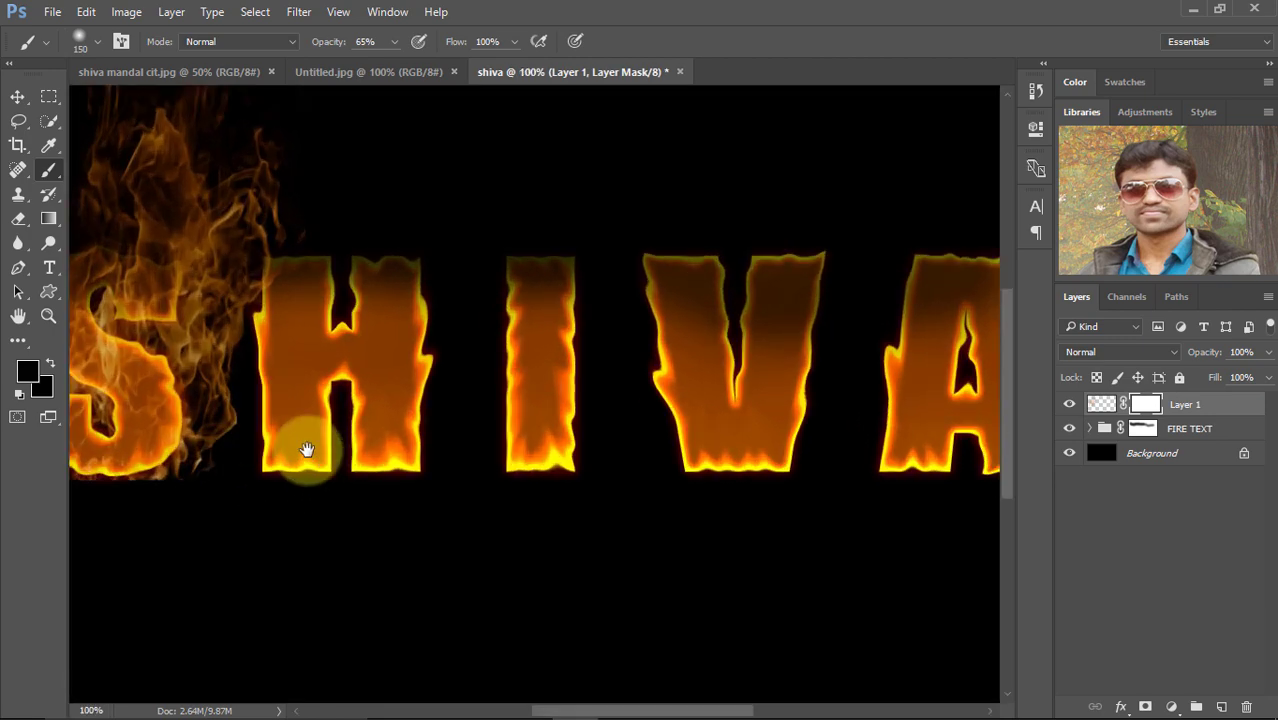
{"action": "mouse_move", "coordinate": [300, 445]}
{"action": "left_mouse_down"}
{"action": "mouse_move", "coordinate": [603, 518]}
{"action": "mouse_move", "coordinate": [656, 518]}
{"action": "left_mouse_up"}
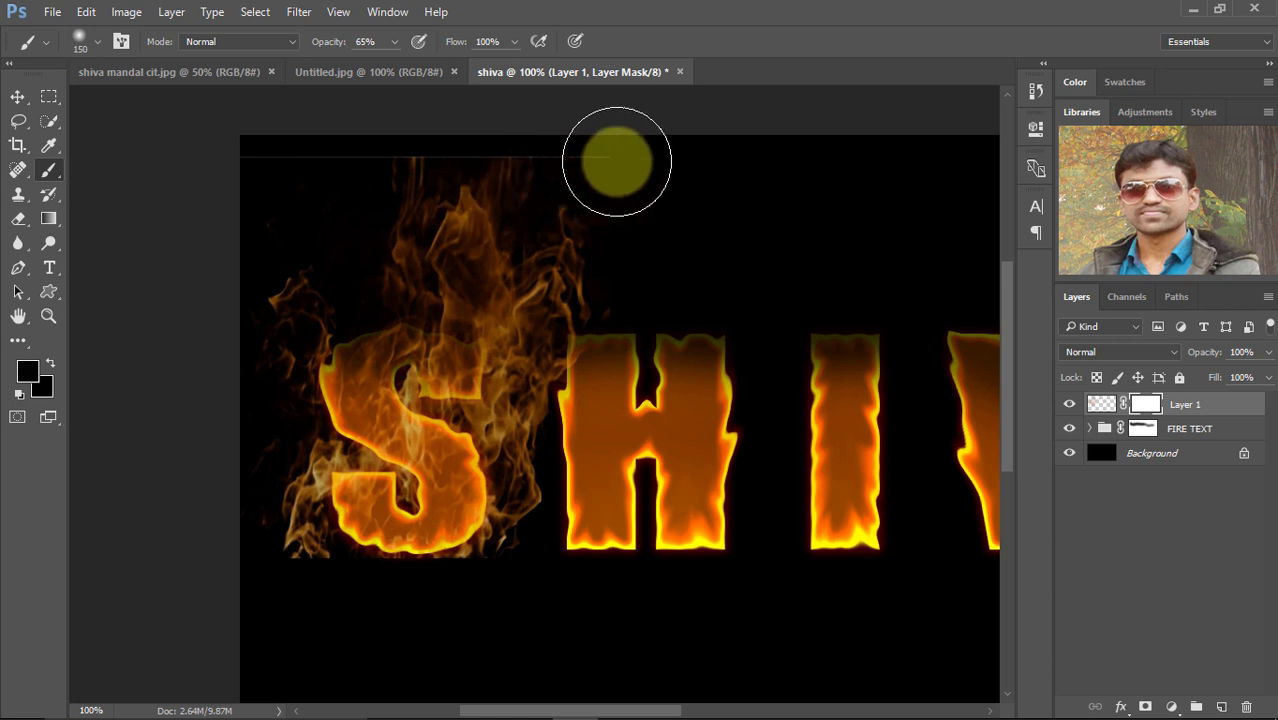
Step: Paint the mask with a smaller black brush, hiding flames above, below and along the S
{"action": "key", "text": "bracketleft"}
{"action": "key", "text": "bracketleft"}
{"action": "mouse_move", "coordinate": [590, 157]}
{"action": "left_mouse_down"}
{"action": "mouse_move", "coordinate": [471, 180]}
{"action": "mouse_move", "coordinate": [528, 157]}
{"action": "mouse_move", "coordinate": [396, 161]}
{"action": "left_mouse_up"}
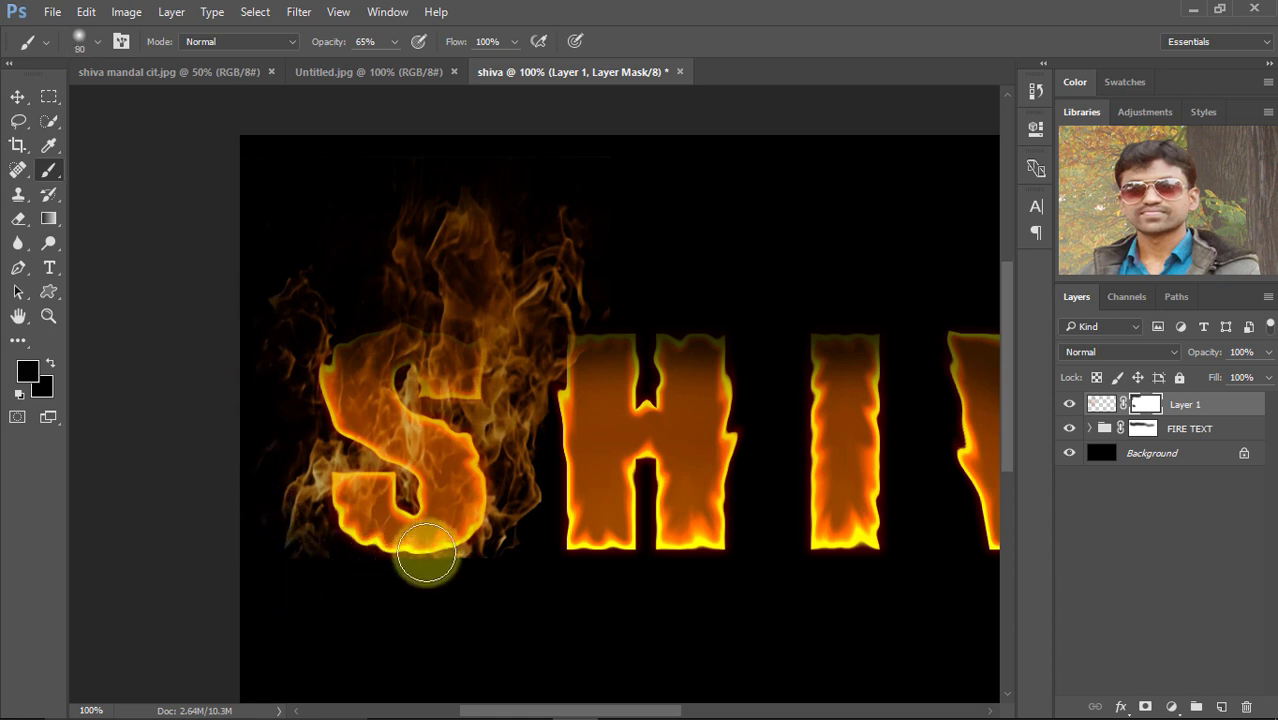
{"action": "mouse_move", "coordinate": [312, 548]}
{"action": "left_mouse_down"}
{"action": "mouse_move", "coordinate": [562, 489]}
{"action": "mouse_move", "coordinate": [600, 353]}
{"action": "left_mouse_up"}
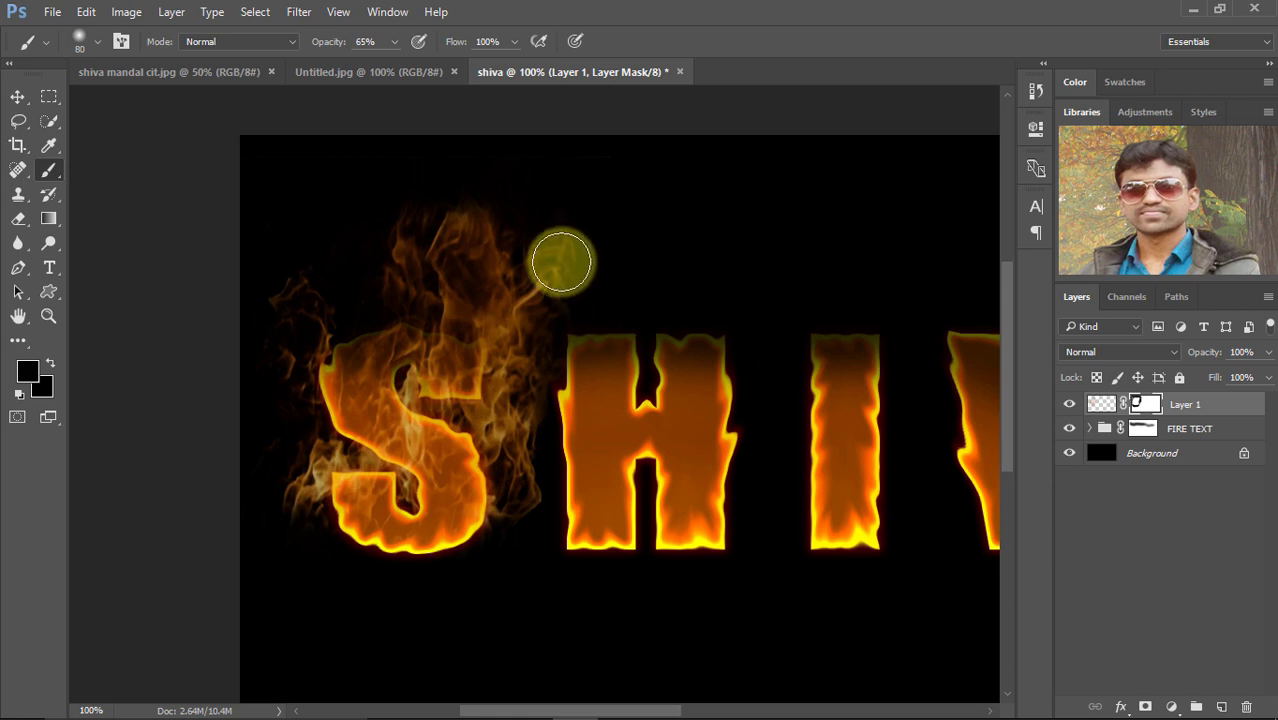
{"action": "key", "text": "bracketleft"}
{"action": "key", "text": "bracketleft"}
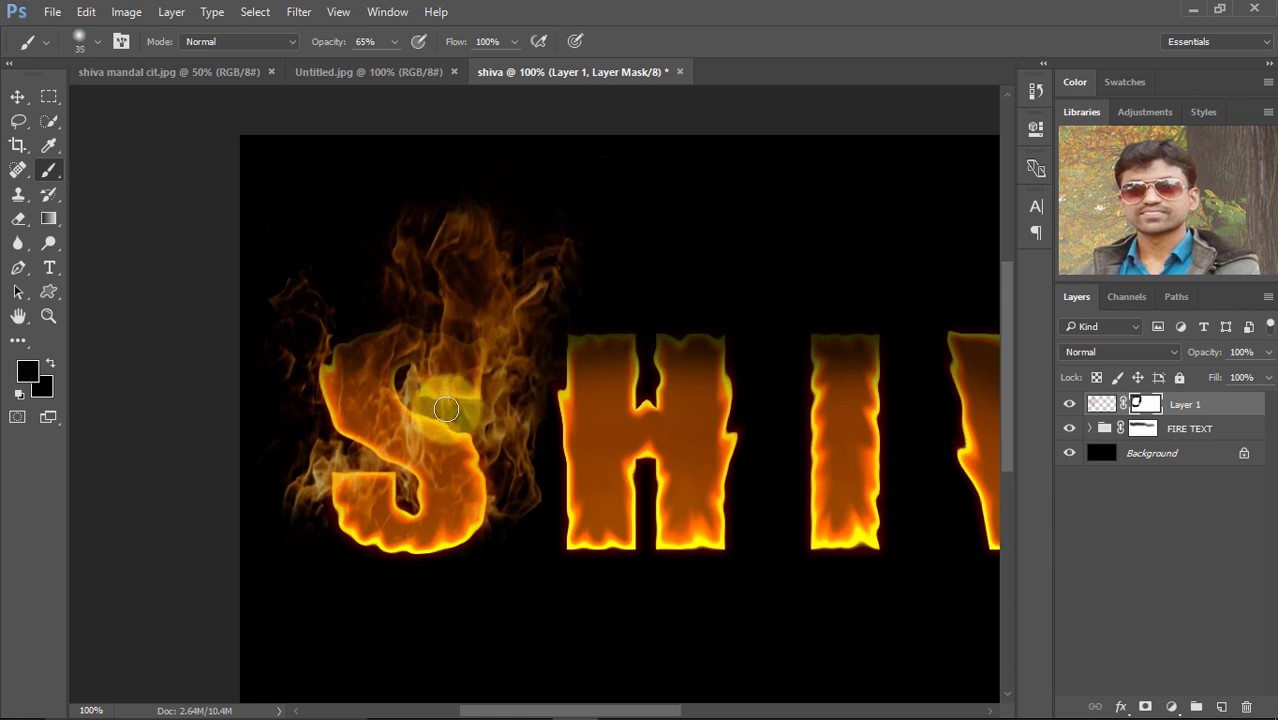
{"action": "mouse_move", "coordinate": [446, 408]}
{"action": "left_mouse_down"}
{"action": "mouse_move", "coordinate": [412, 492]}
{"action": "mouse_move", "coordinate": [381, 457]}
{"action": "left_mouse_up"}
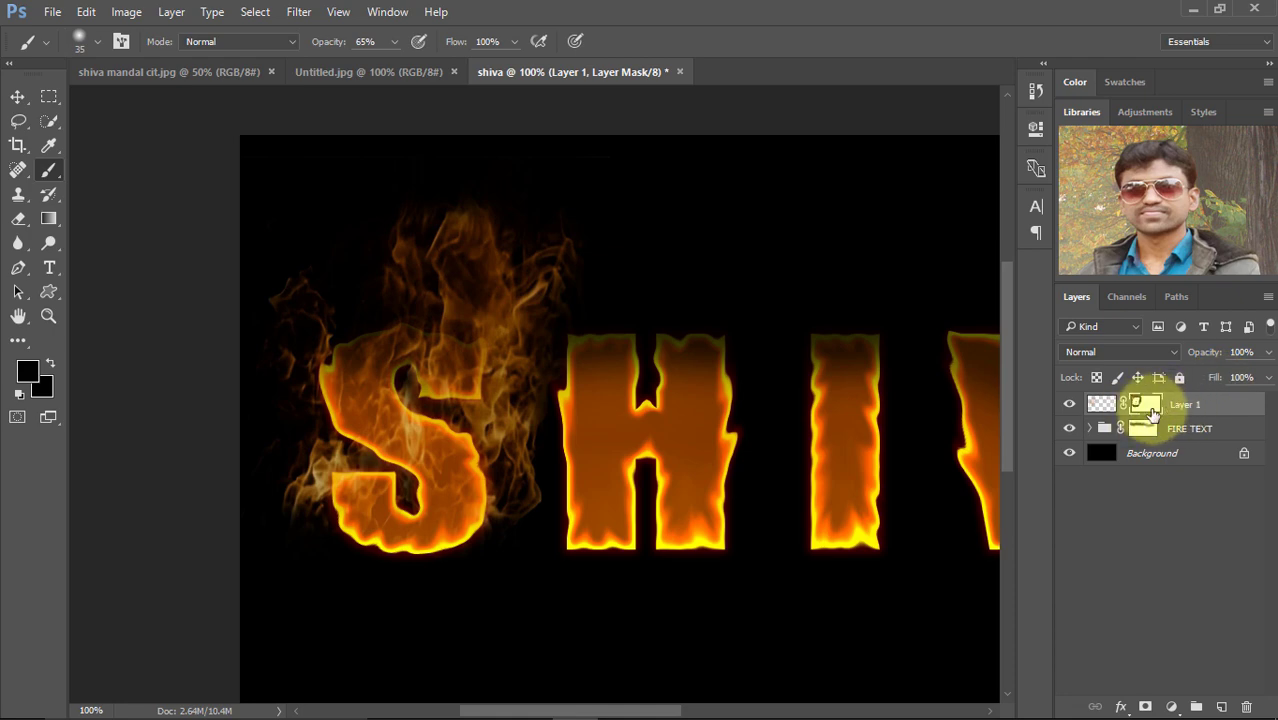
Step: Duplicate the S fire layer twice, creating Layer 1 copy and Layer 1 copy 2
{"action": "right_click", "coordinate": [1232, 409]}
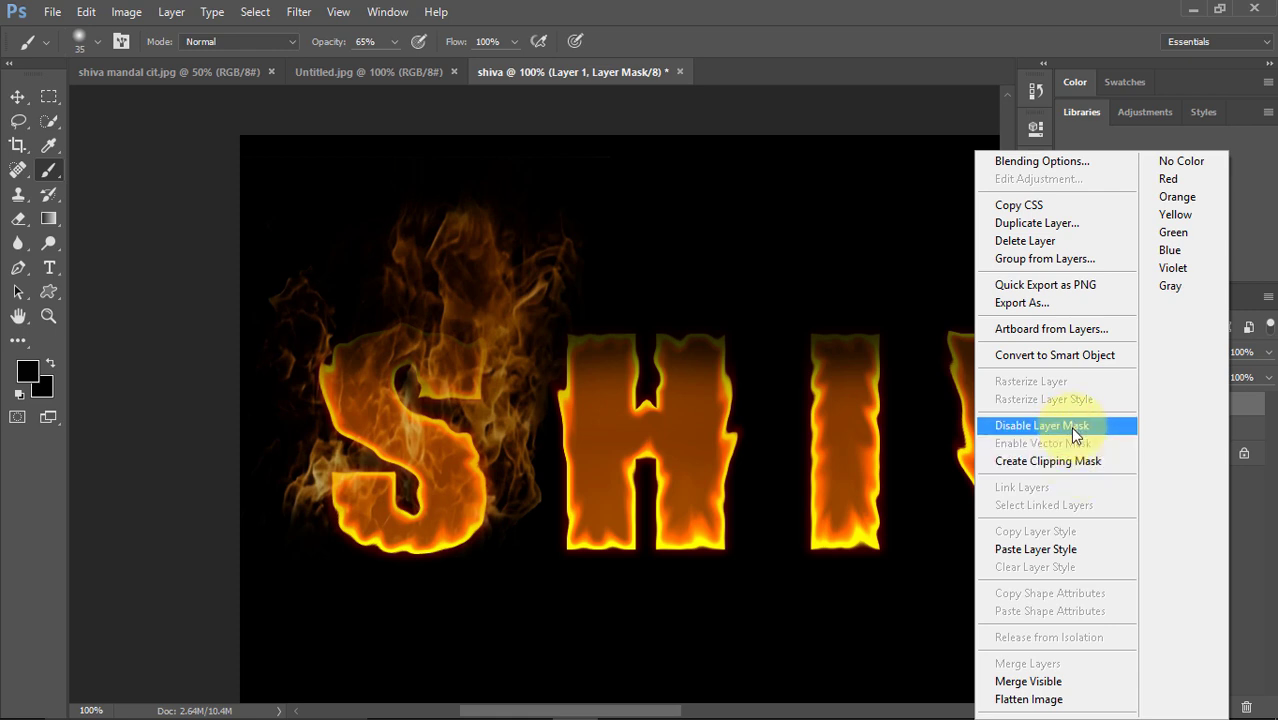
{"action": "left_click", "coordinate": [1071, 222]}
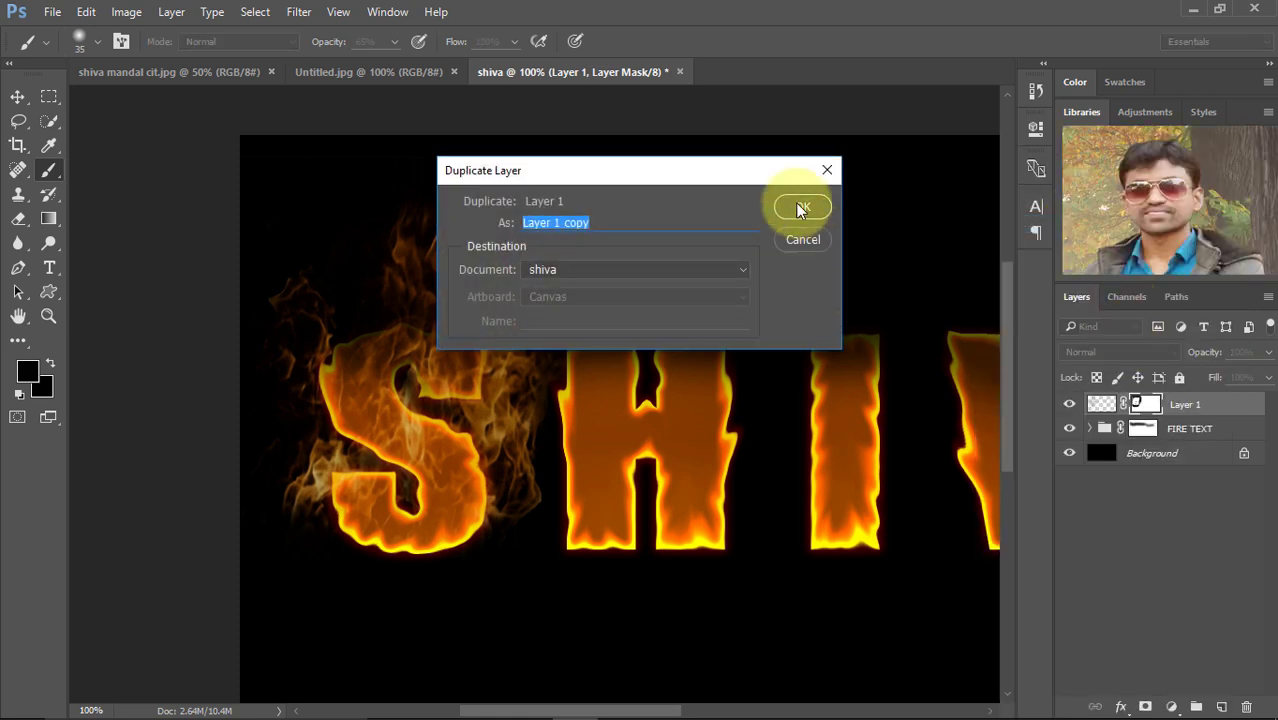
{"action": "left_click", "coordinate": [801, 208]}
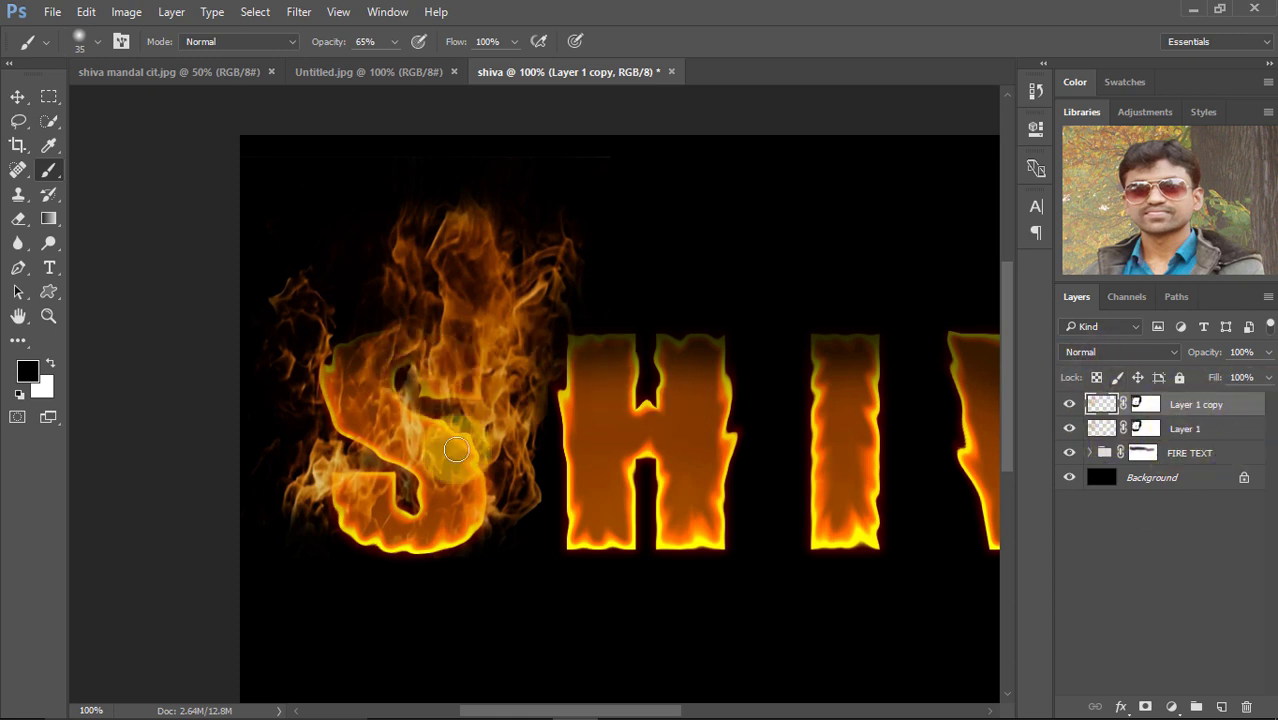
{"action": "right_click", "coordinate": [1249, 410]}
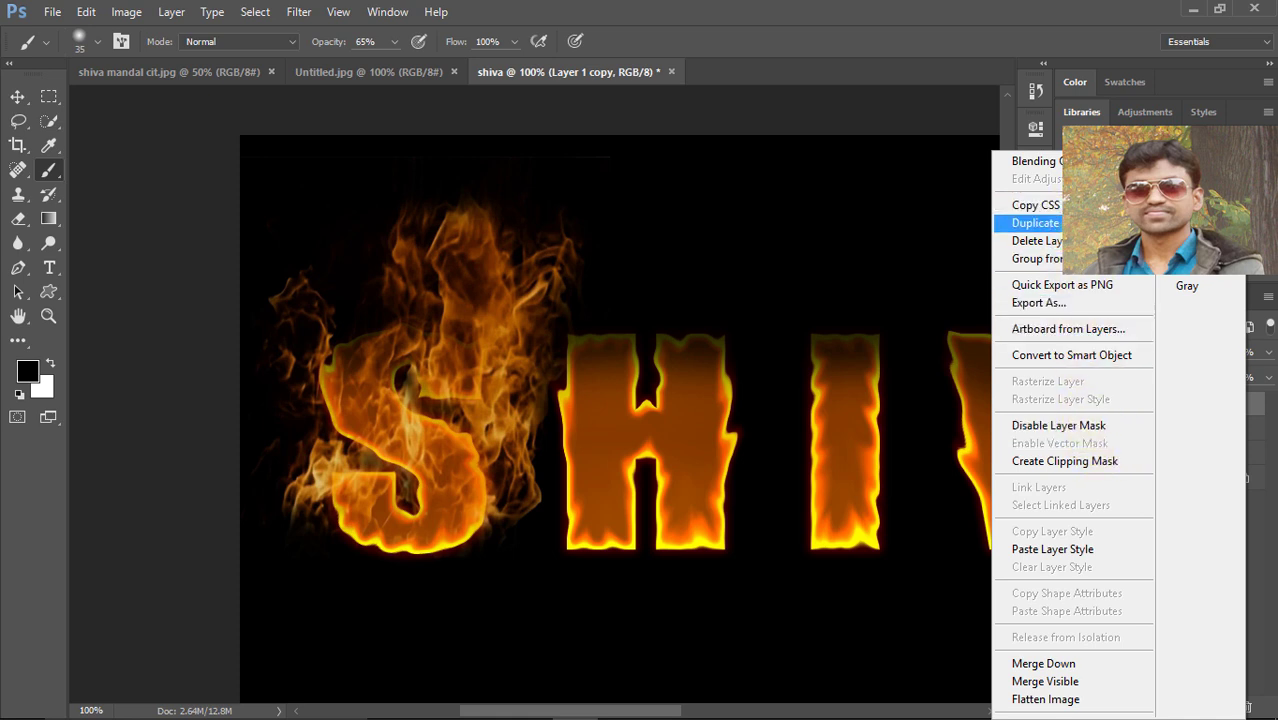
{"action": "left_click", "coordinate": [1035, 223]}
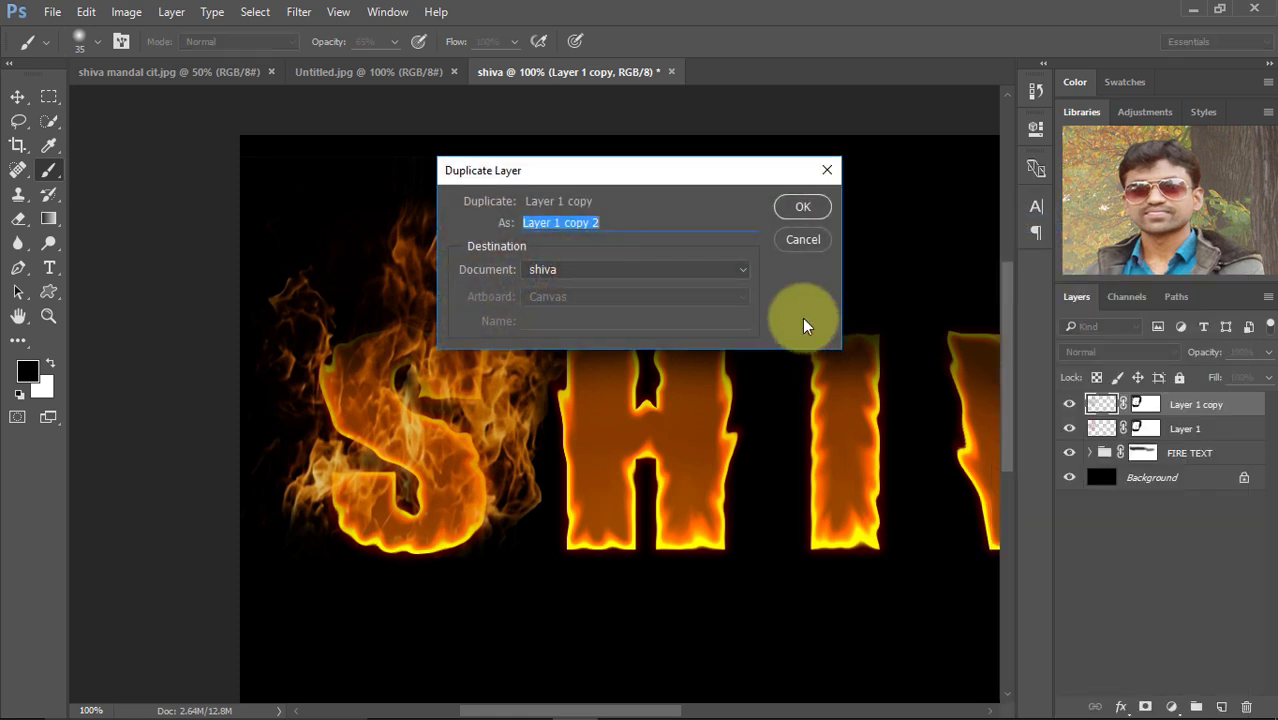
{"action": "left_click", "coordinate": [802, 208]}
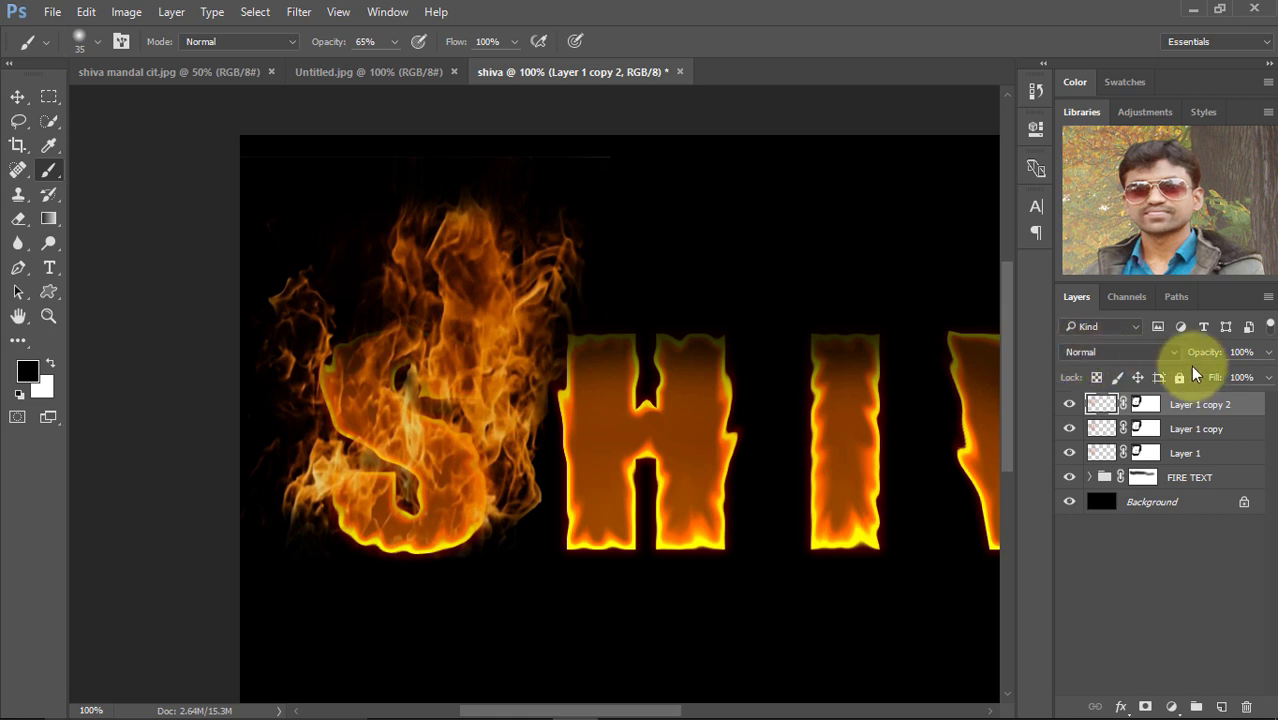
Step: Set both copies to Overlay blend mode and select all three S fire layers
{"action": "left_click", "coordinate": [1170, 353]}
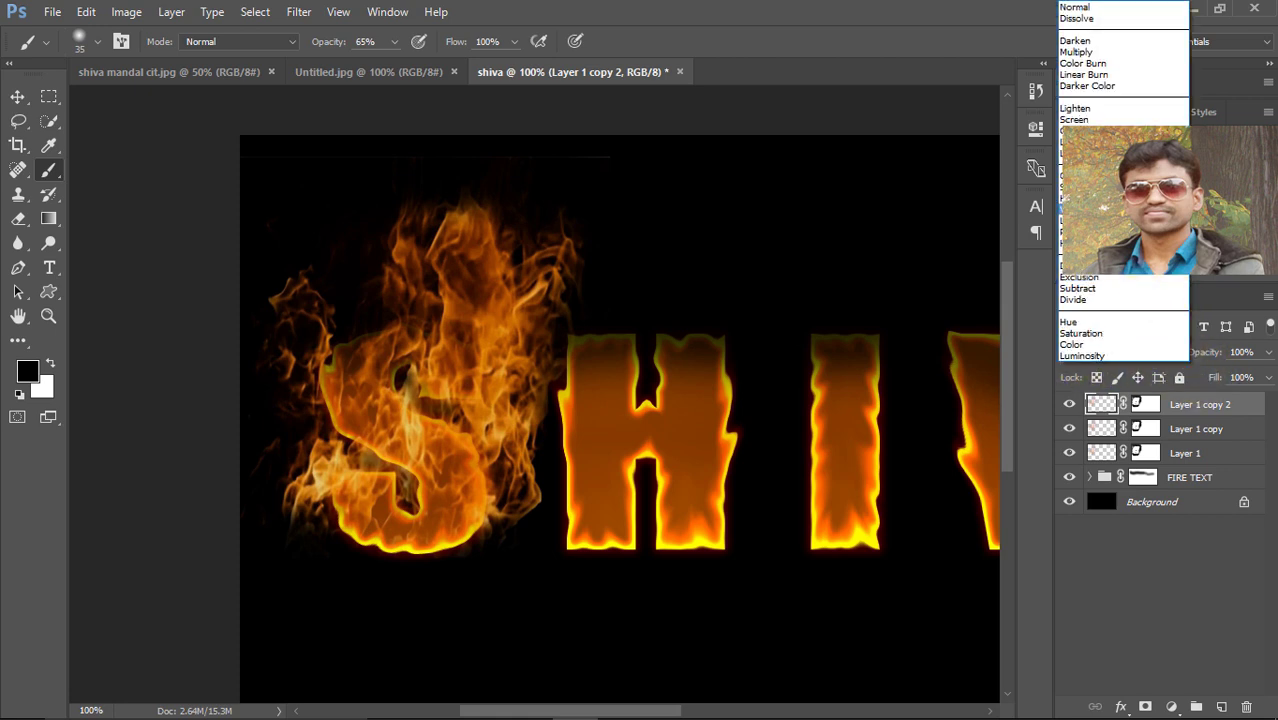
{"action": "left_click", "coordinate": [1090, 175]}
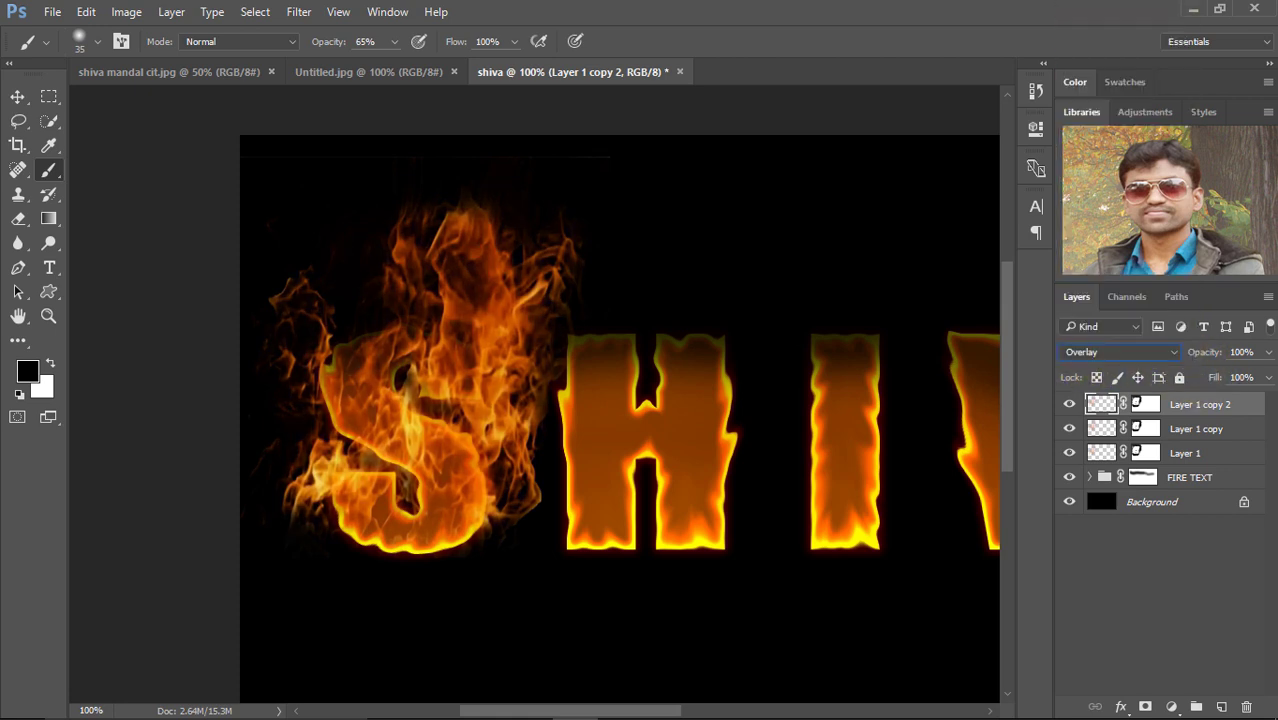
{"action": "left_click", "coordinate": [1200, 434]}
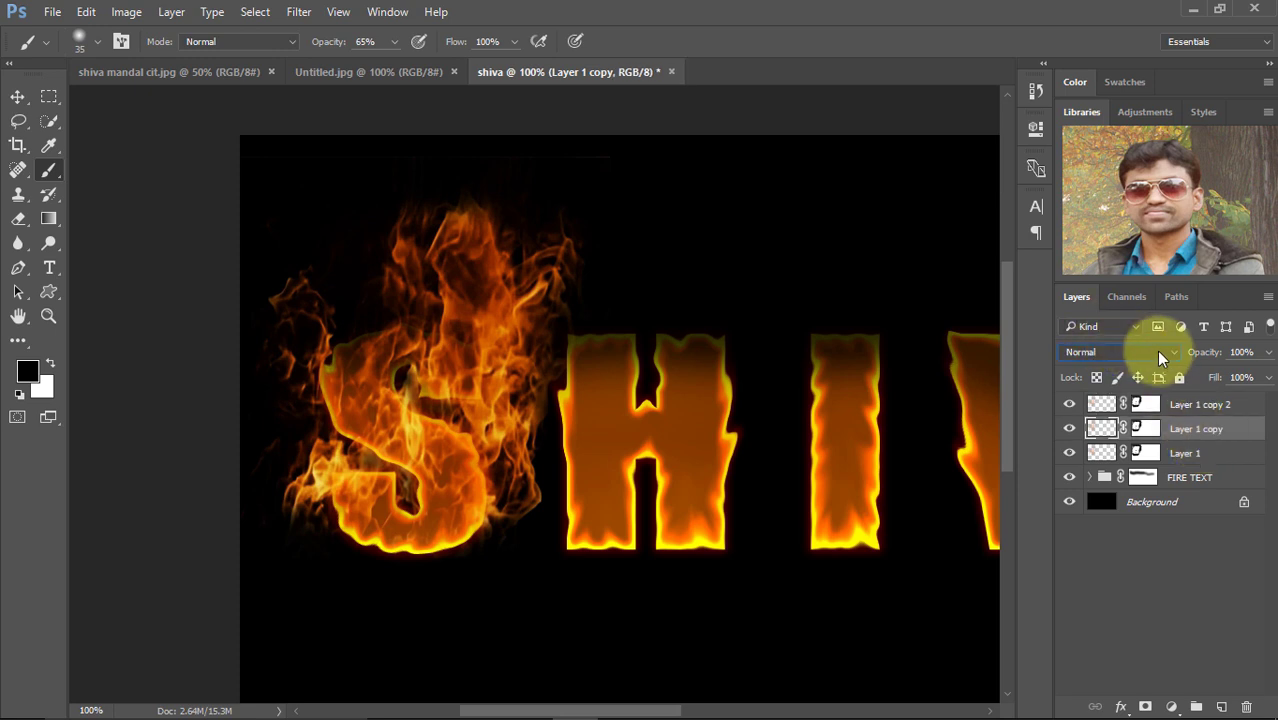
{"action": "left_click", "coordinate": [1160, 353]}
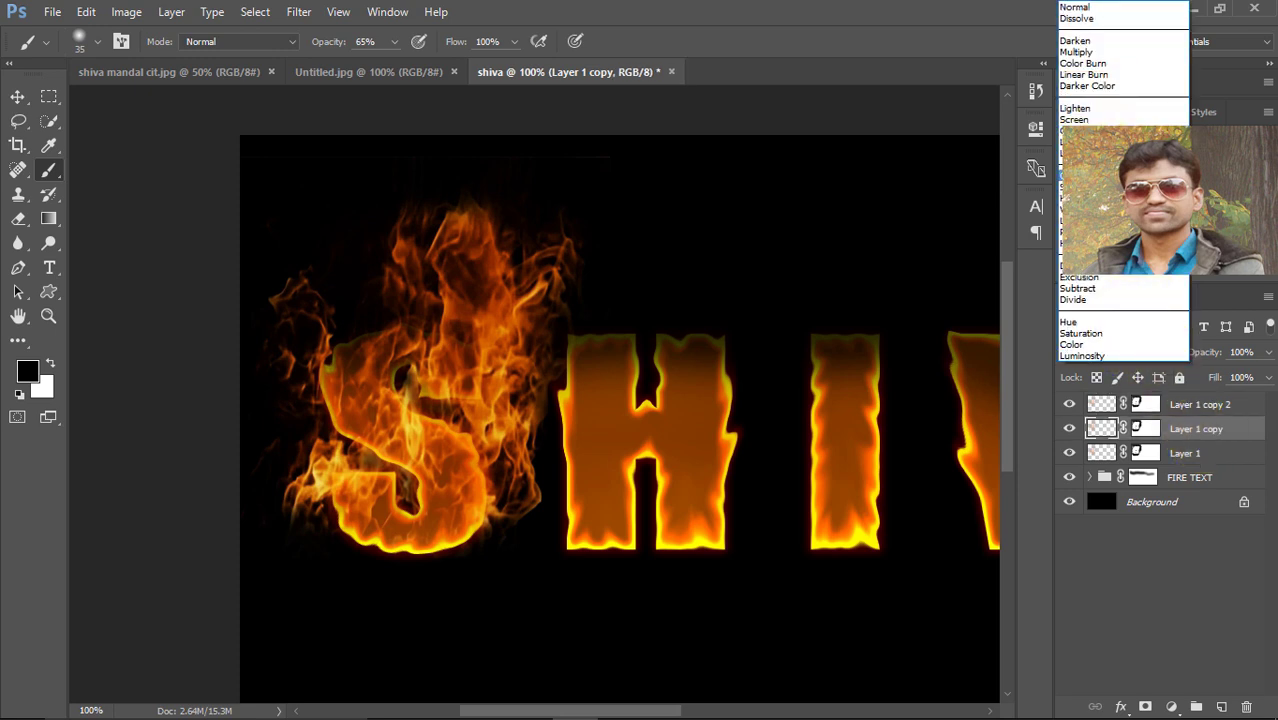
{"action": "left_click", "coordinate": [1080, 175]}
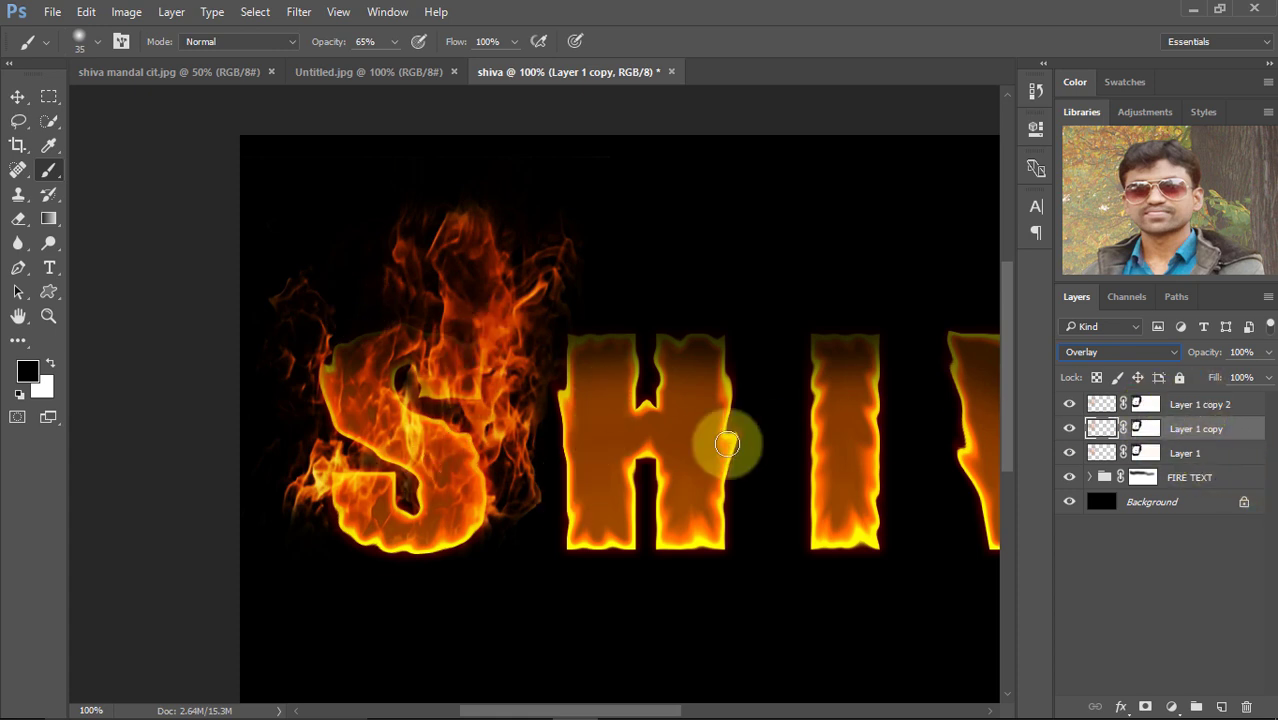
{"action": "left_click", "coordinate": [1238, 409]}
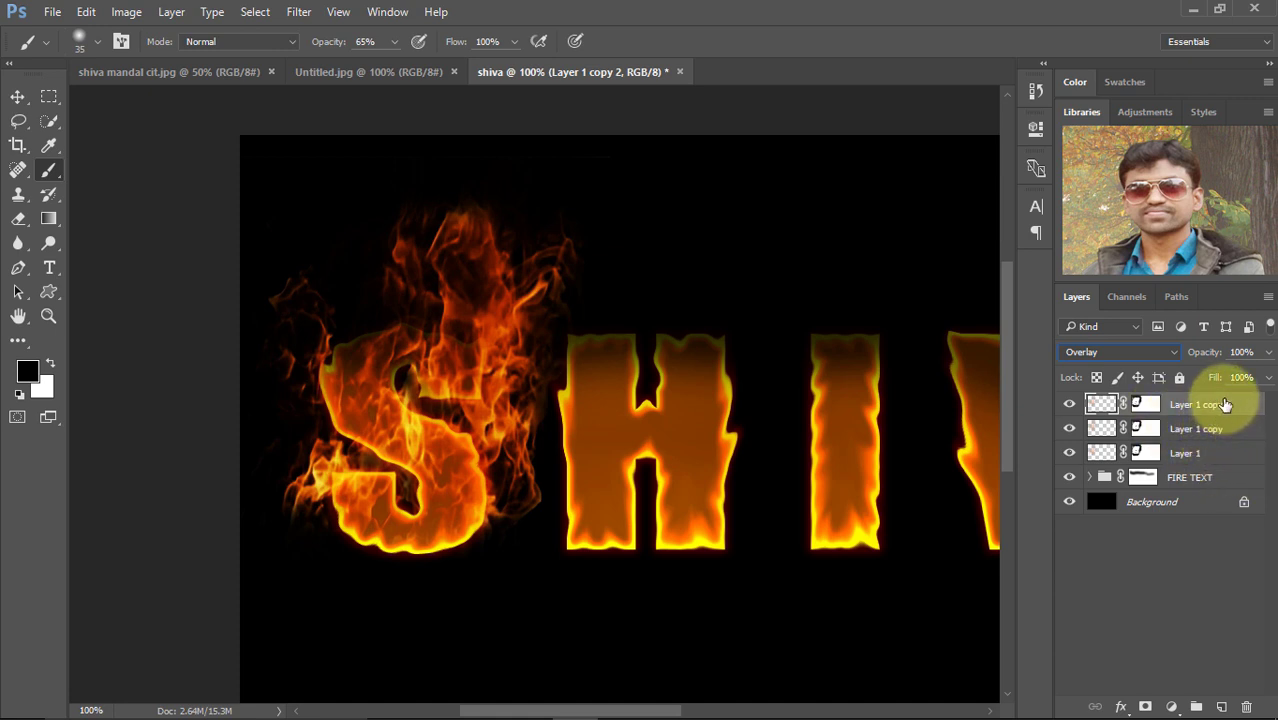
{"action": "left_click", "coordinate": [1221, 452], "text": "shift"}
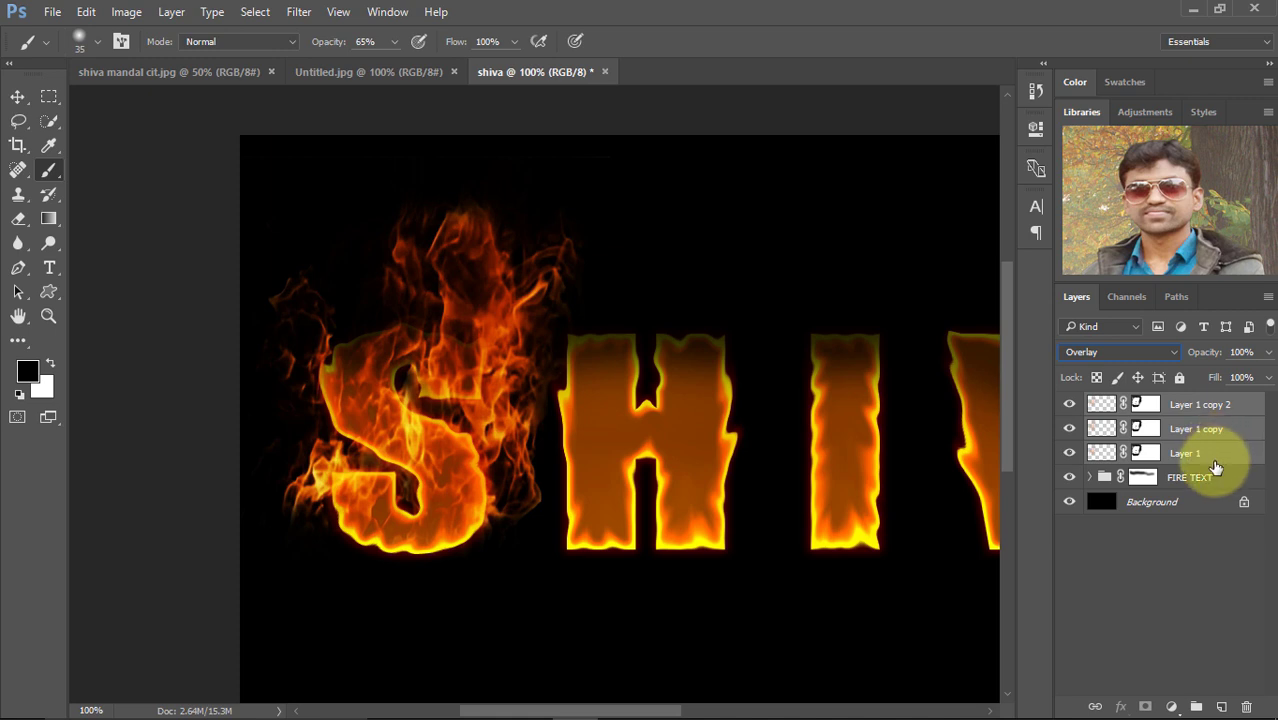
Step: Group the three S fire layers as 's' and return to the Untitled.jpg fire photo
{"action": "key", "text": "ctrl+g"}
{"action": "type", "text": "s"}
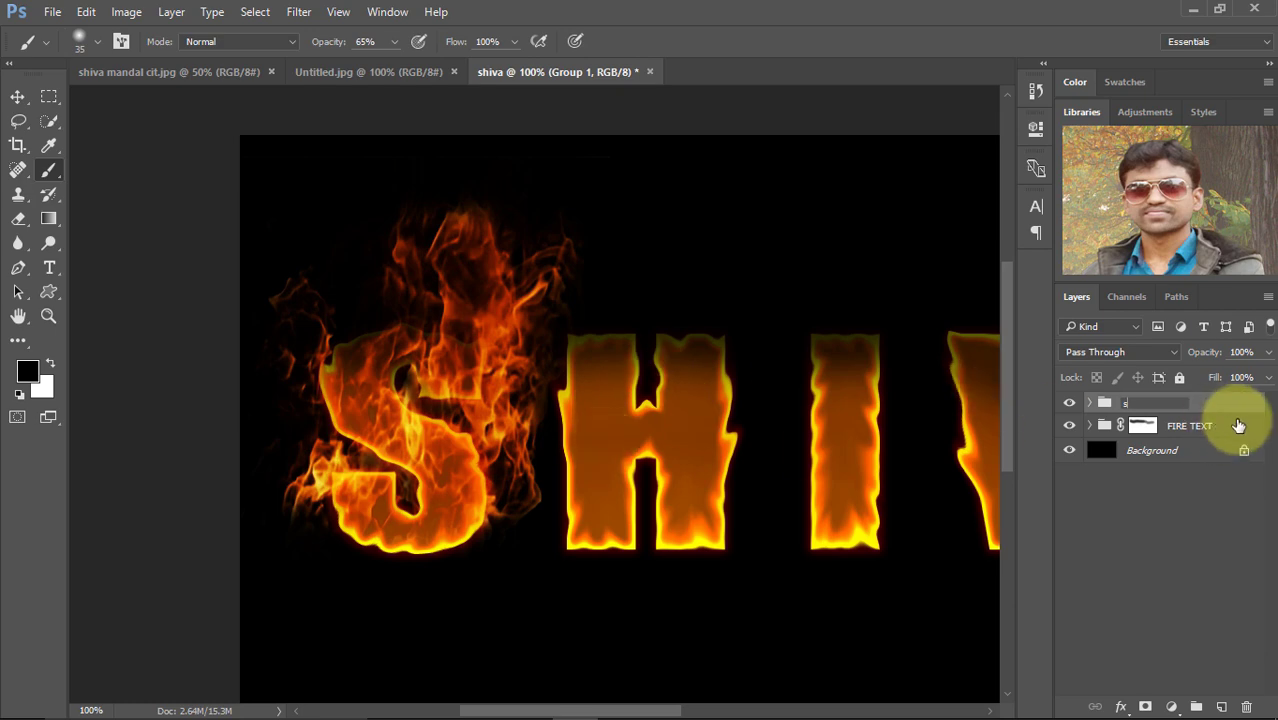
{"action": "left_click", "coordinate": [354, 71]}
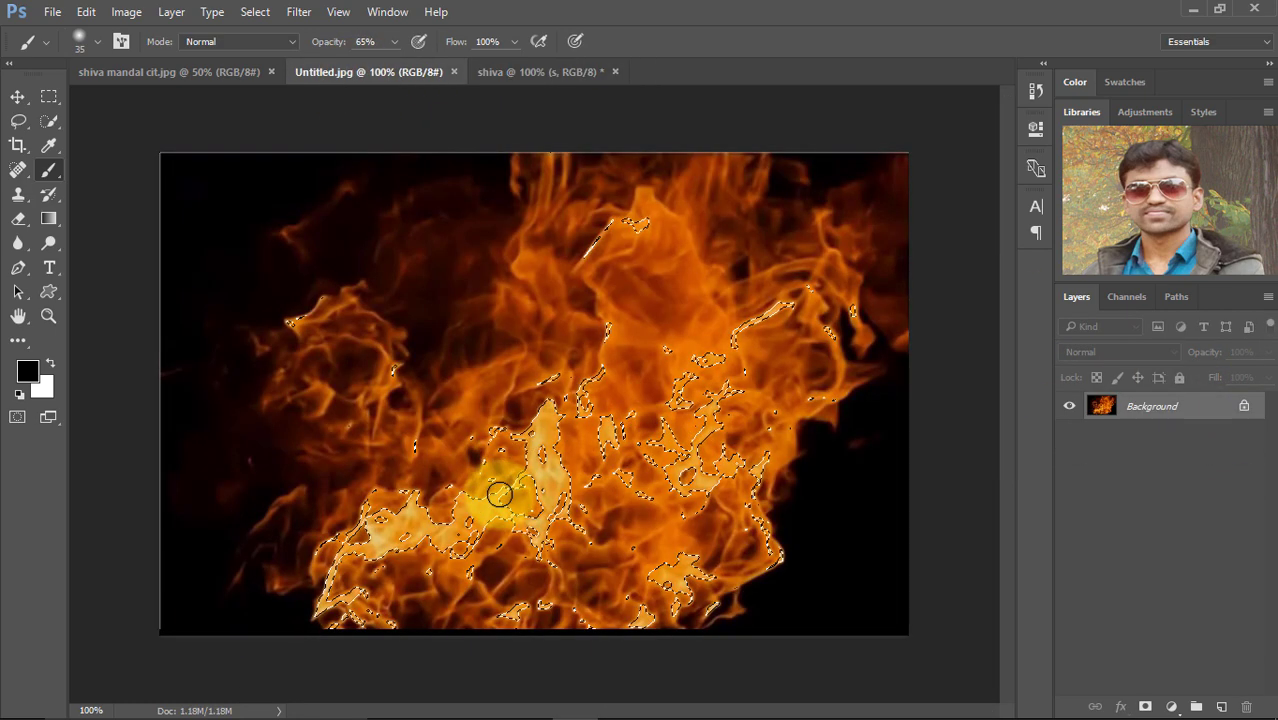
{"action": "left_click", "coordinate": [17, 96]}
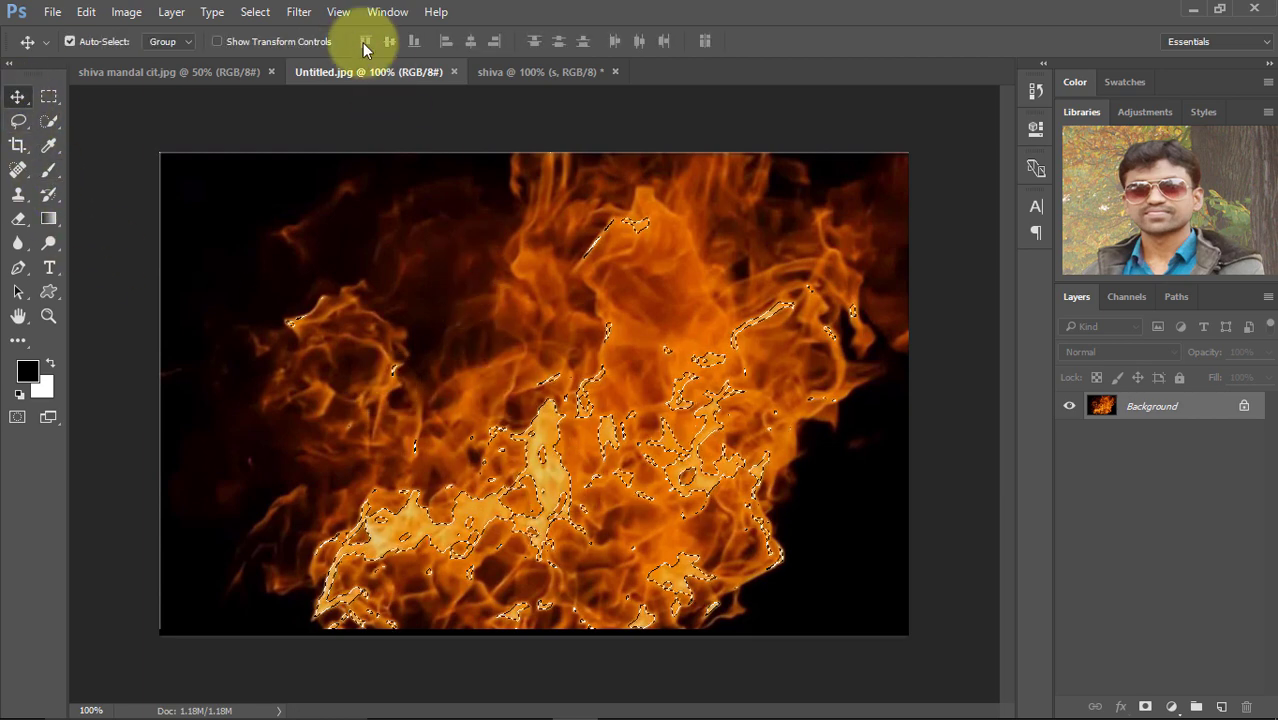
Step: Bring the selected flames into the SHIVA document as Layer 2 over the letters
{"action": "mouse_move", "coordinate": [372, 74]}
{"action": "left_mouse_down"}
{"action": "mouse_move", "coordinate": [234, 124]}
{"action": "mouse_move", "coordinate": [446, 132]}
{"action": "mouse_move", "coordinate": [274, 101]}
{"action": "left_mouse_up"}
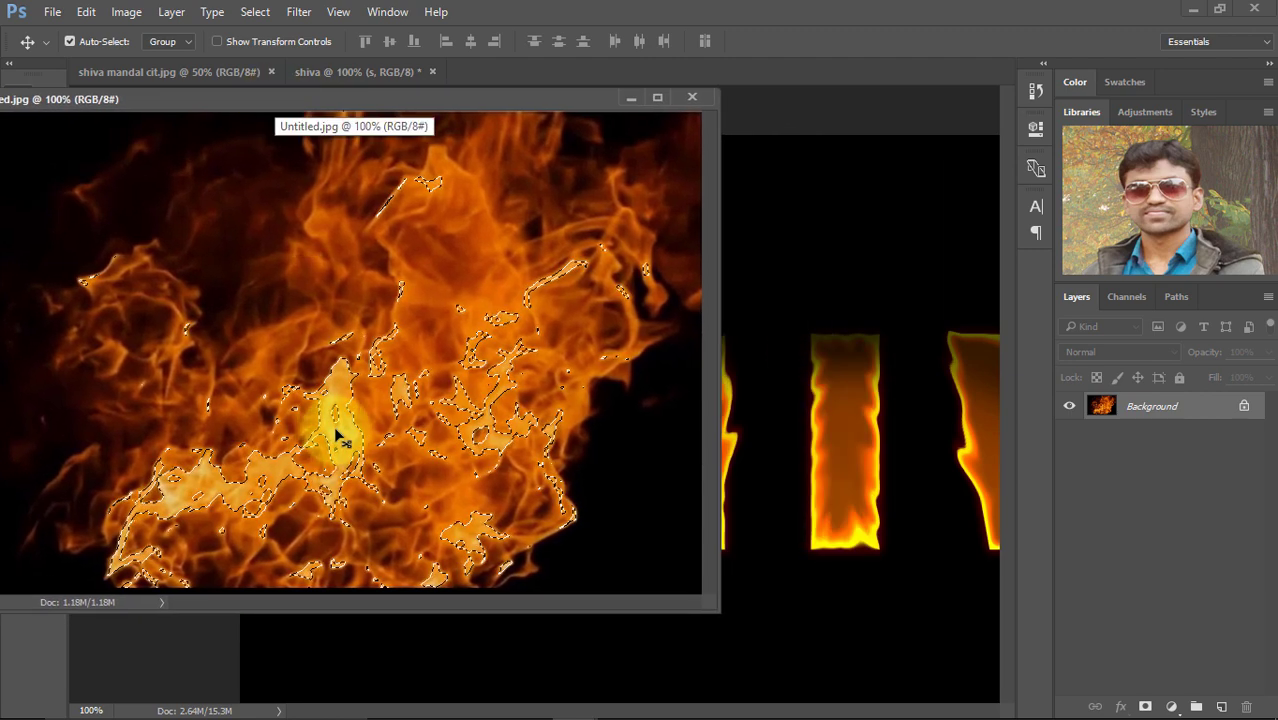
{"action": "left_click_drag", "start_coordinate": [333, 426], "coordinate": [795, 492]}
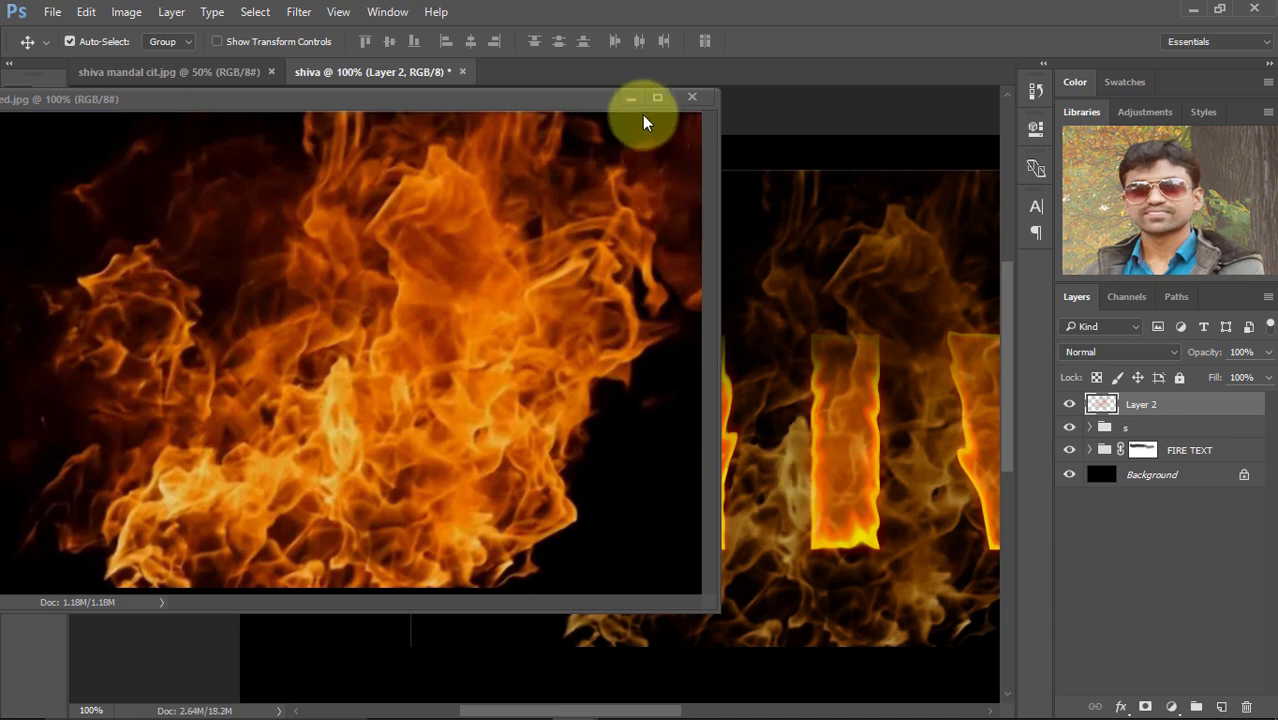
{"action": "left_click_drag", "start_coordinate": [558, 108], "coordinate": [600, 648]}
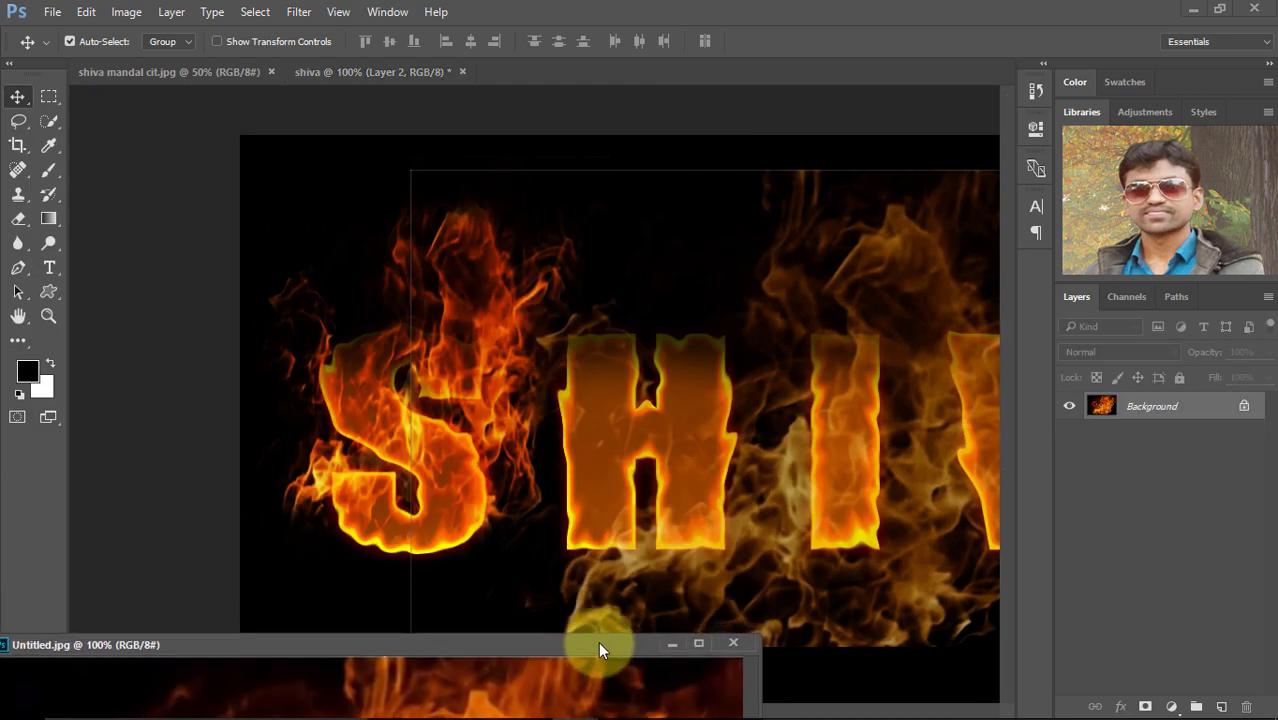
{"action": "left_click", "coordinate": [681, 376]}
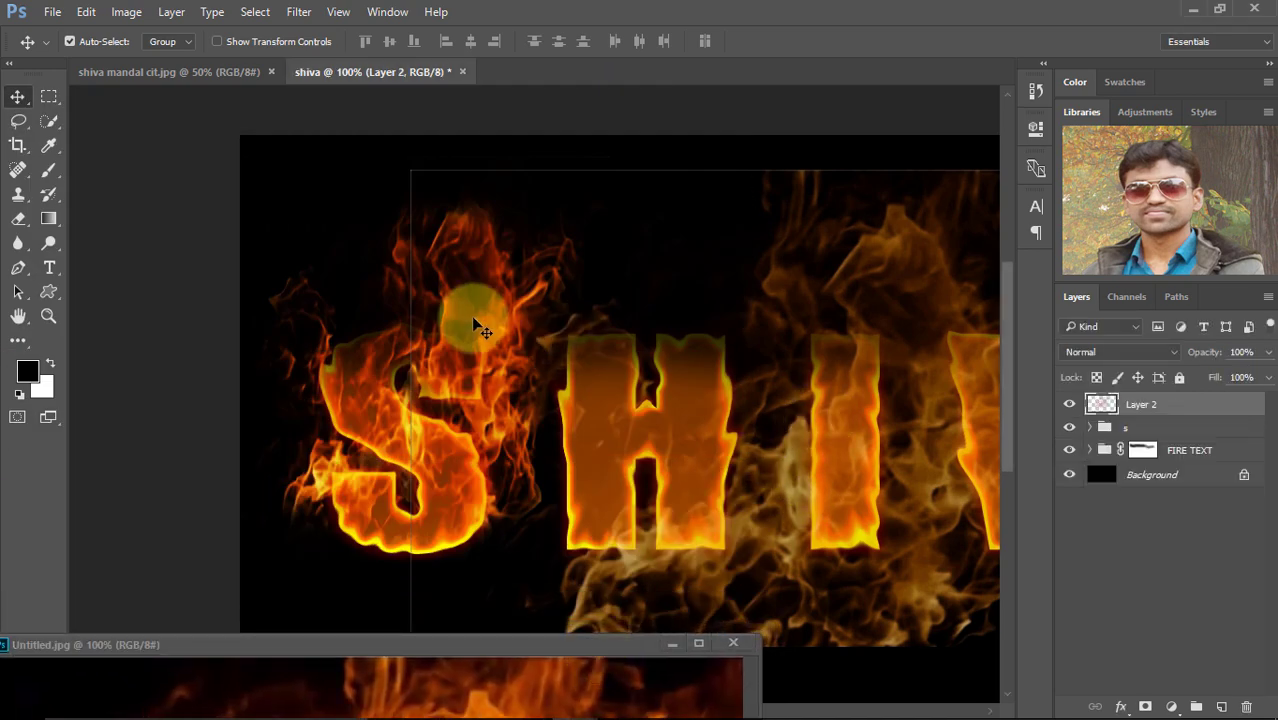
{"action": "left_click", "coordinate": [670, 643]}
{"action": "left_click_drag", "start_coordinate": [526, 438], "coordinate": [597, 440]}
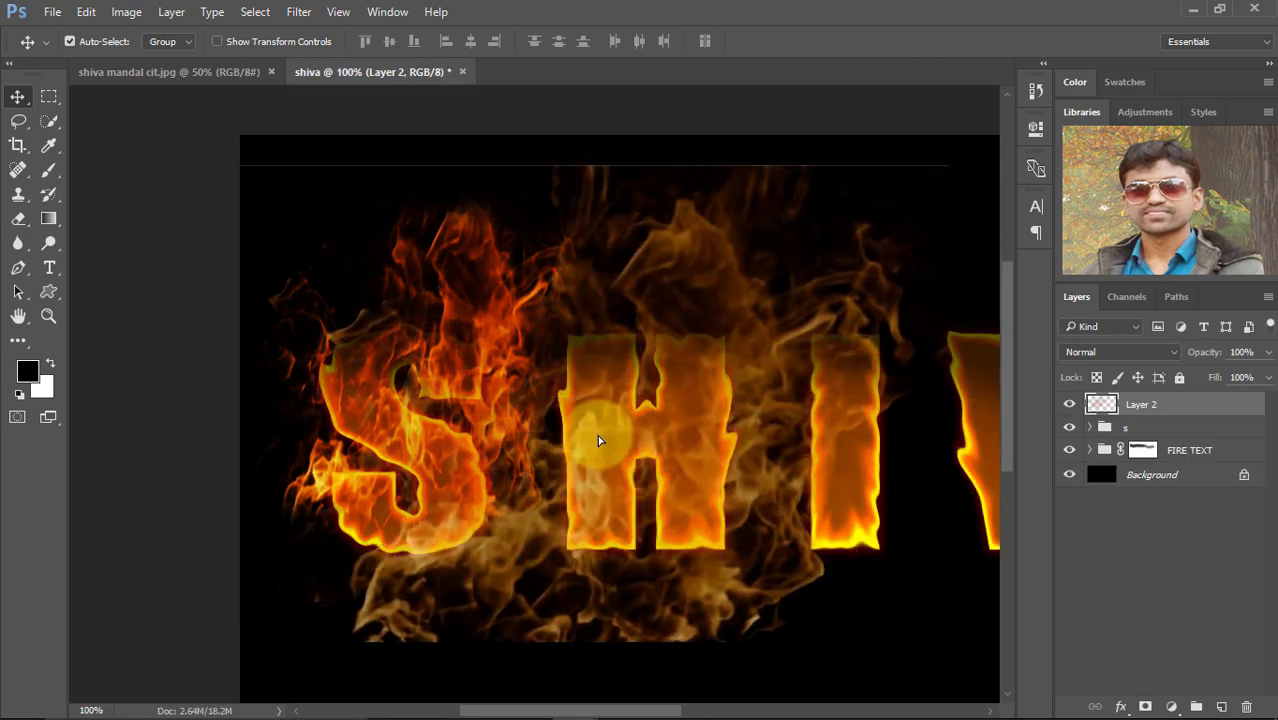
{"action": "key", "text": "ctrl+t"}
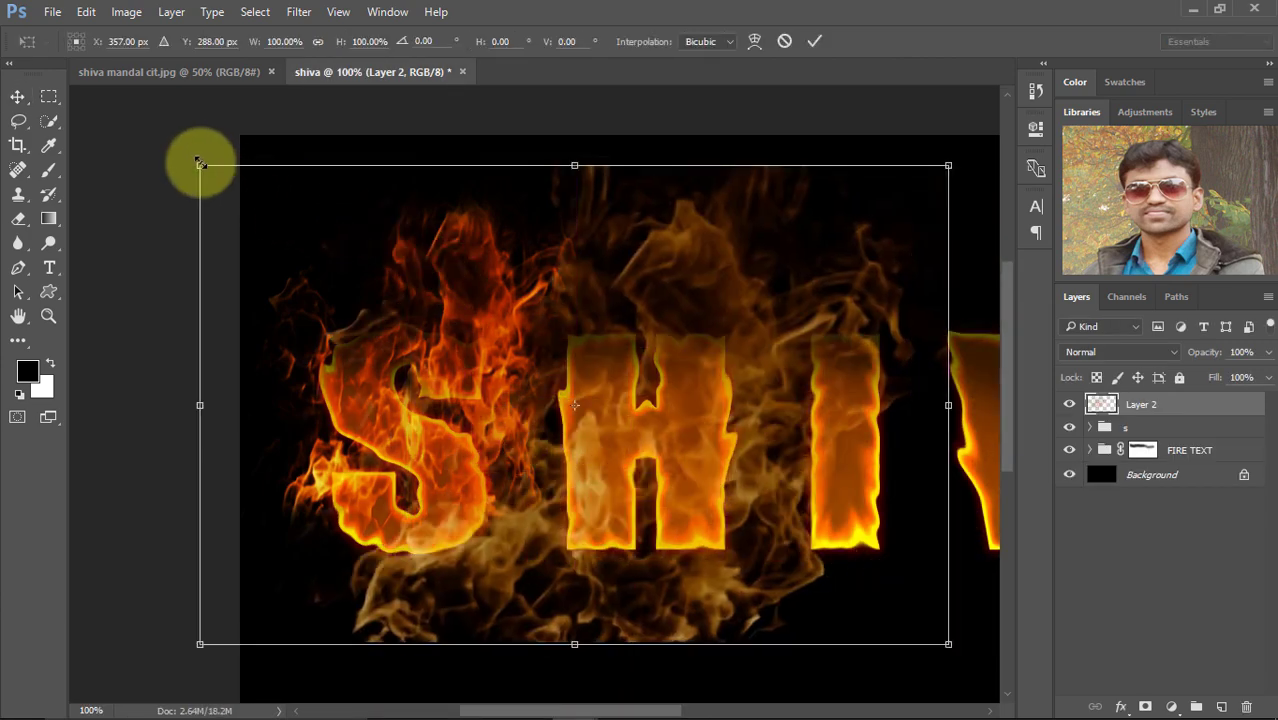
Step: Scale and stretch Layer 2's flames onto the letter H, then add a layer mask
{"action": "left_click_drag", "start_coordinate": [200, 163], "coordinate": [745, 412]}
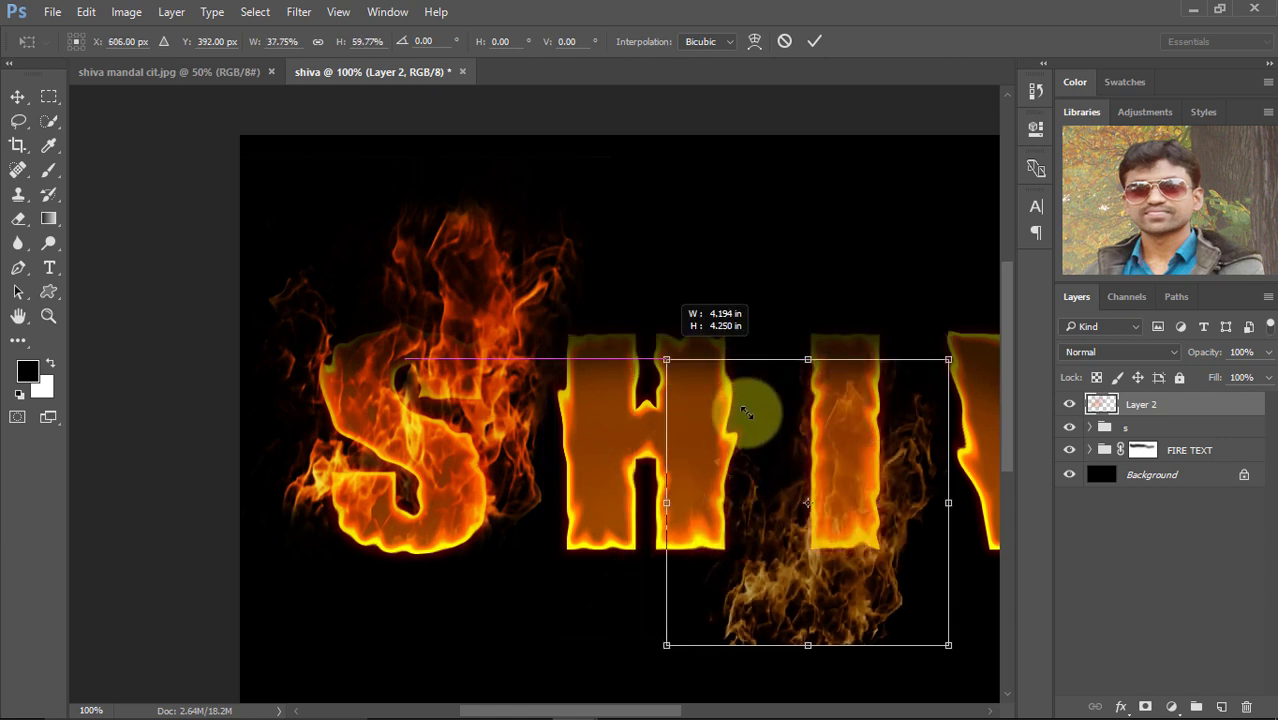
{"action": "left_click_drag", "start_coordinate": [745, 412], "coordinate": [711, 442]}
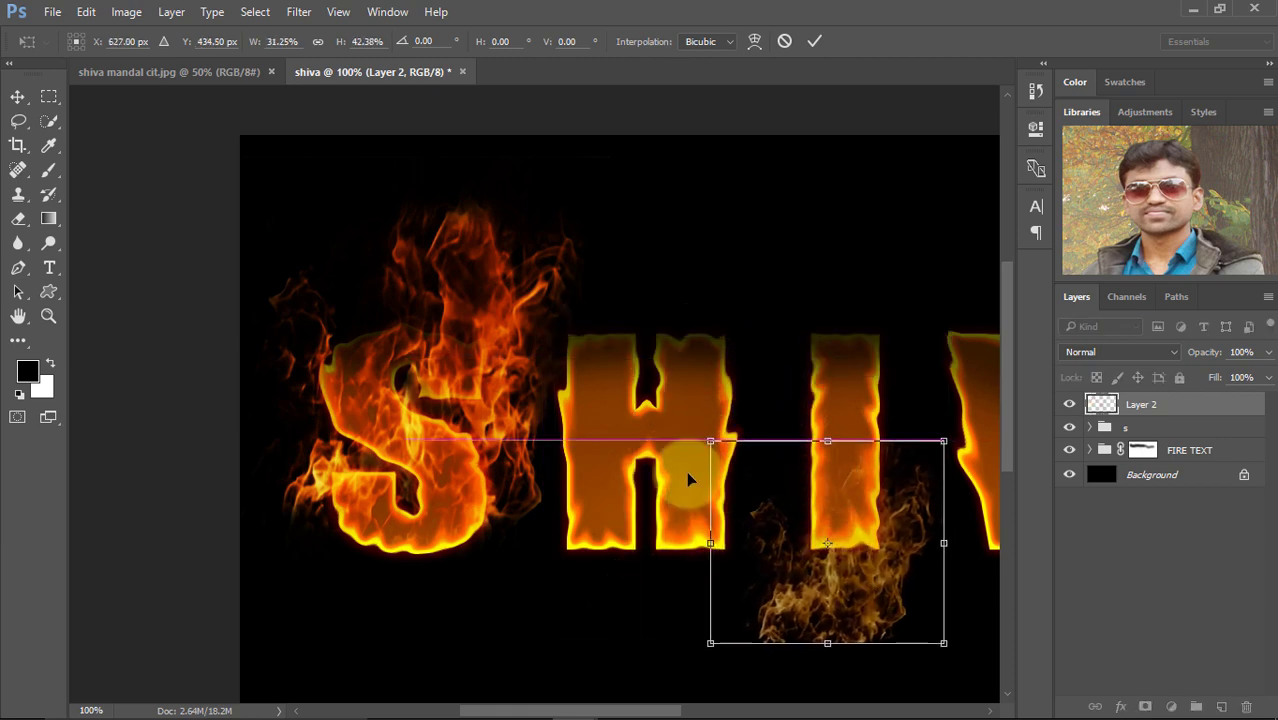
{"action": "left_click_drag", "start_coordinate": [874, 558], "coordinate": [663, 449]}
{"action": "left_click_drag", "start_coordinate": [628, 338], "coordinate": [623, 235]}
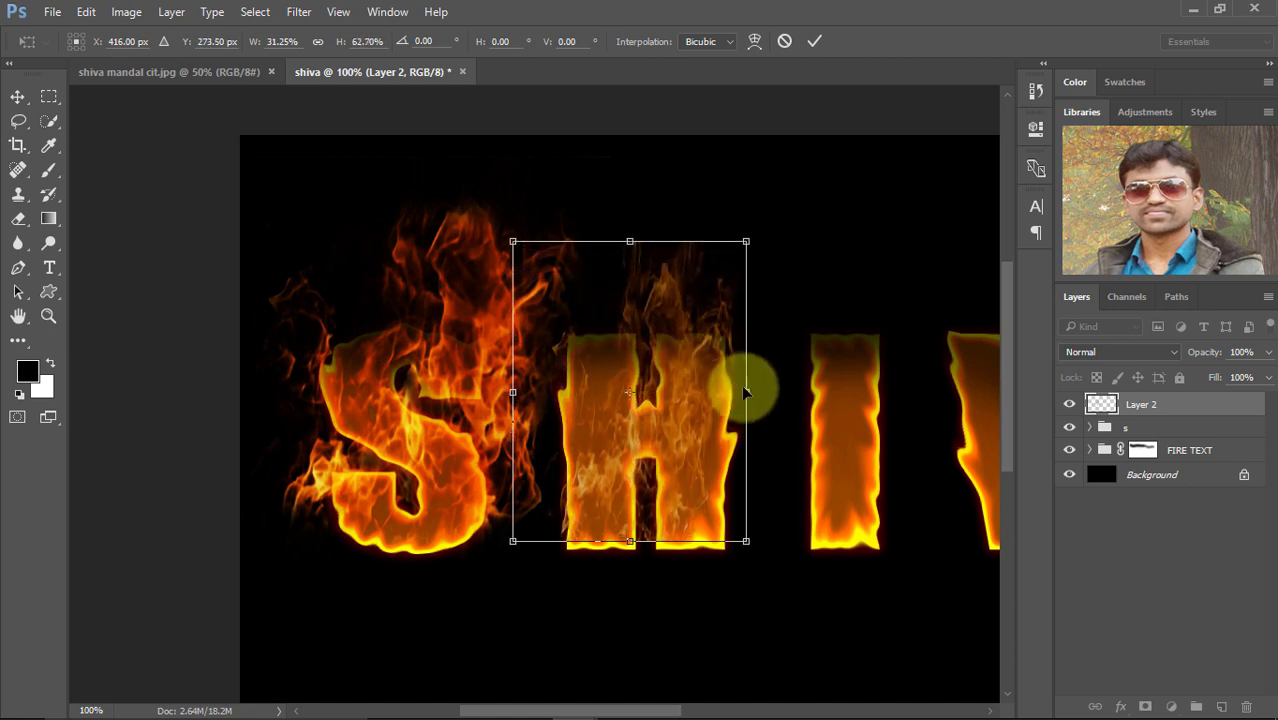
{"action": "left_click_drag", "start_coordinate": [745, 392], "coordinate": [763, 397]}
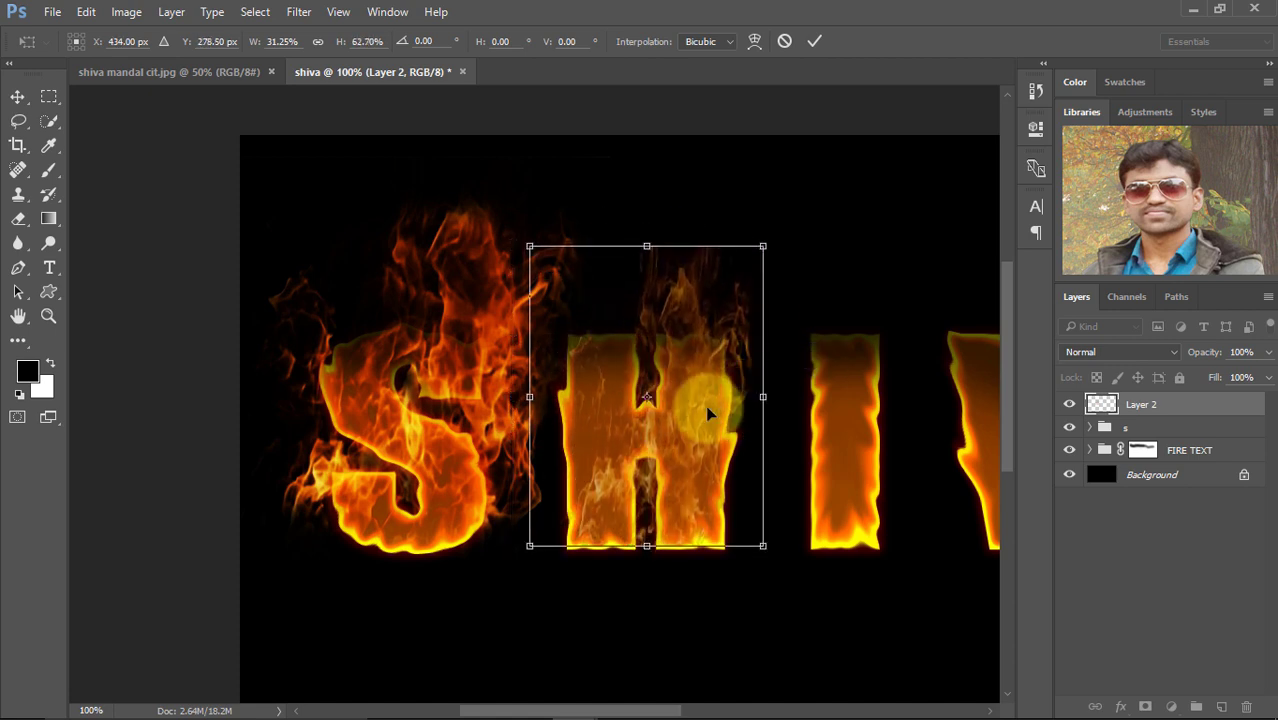
{"action": "key", "text": "Return"}
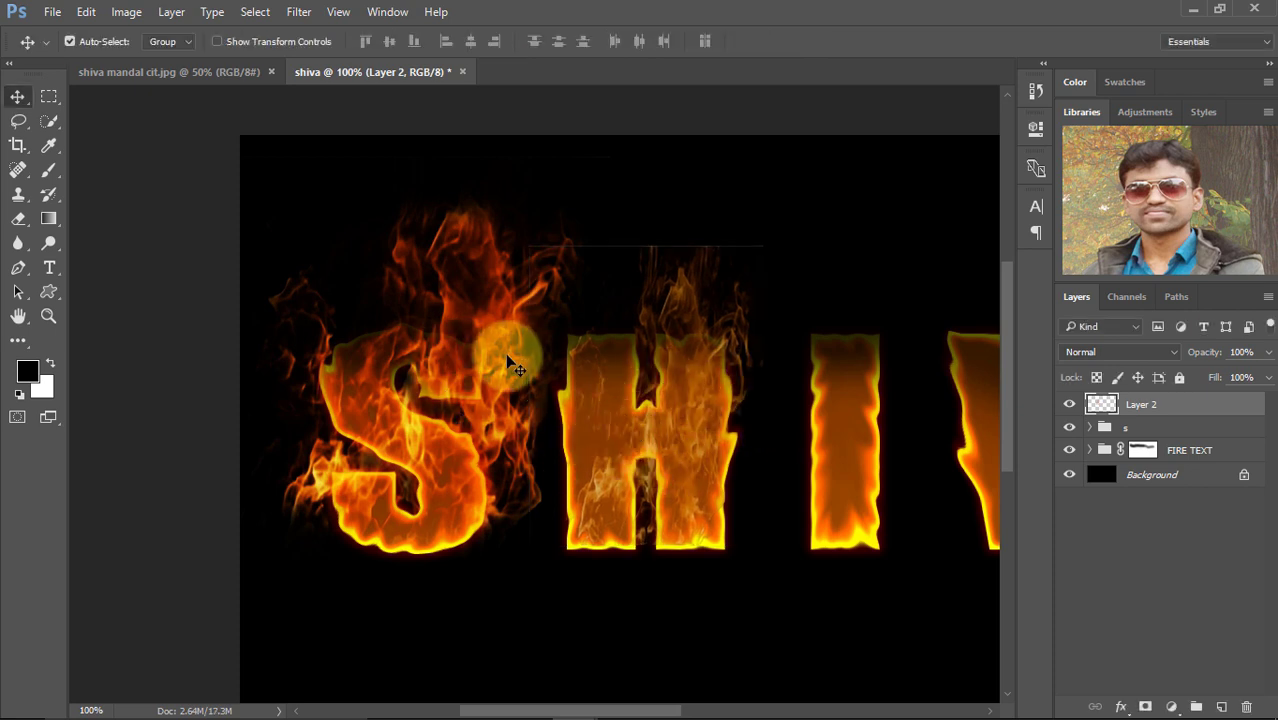
{"action": "left_click", "coordinate": [1147, 707]}
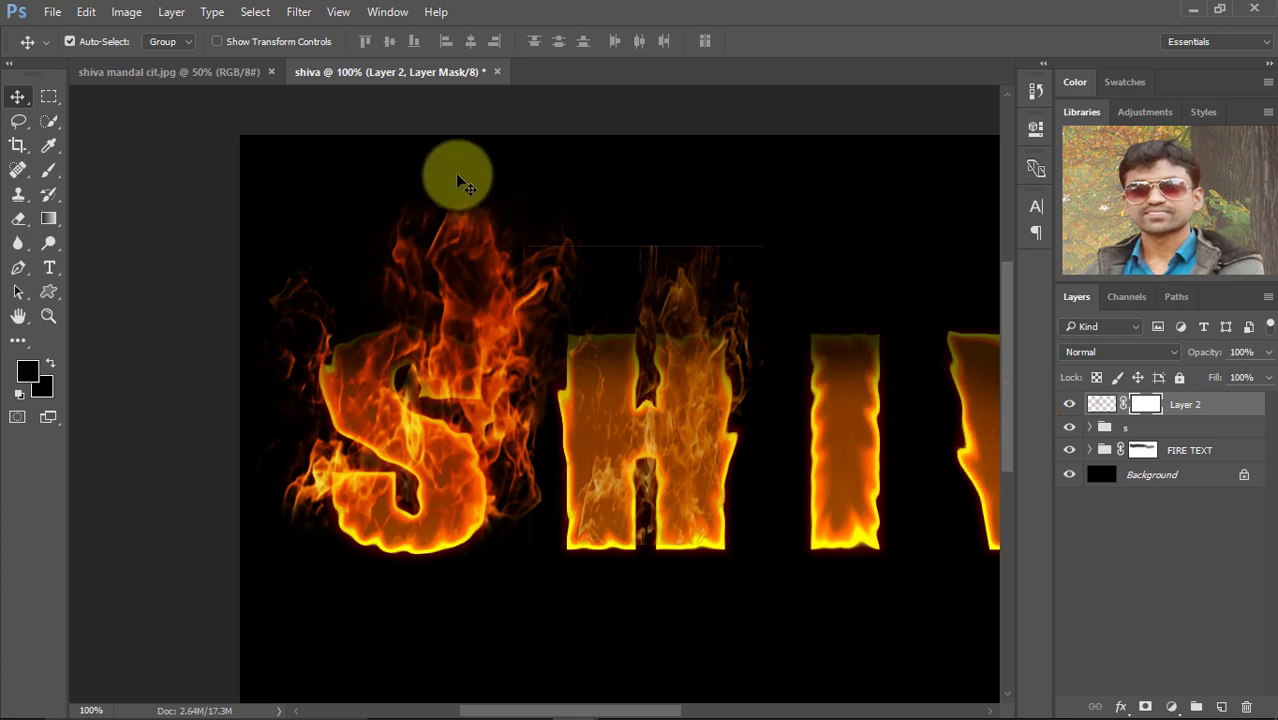
{"action": "left_click", "coordinate": [207, 76]}
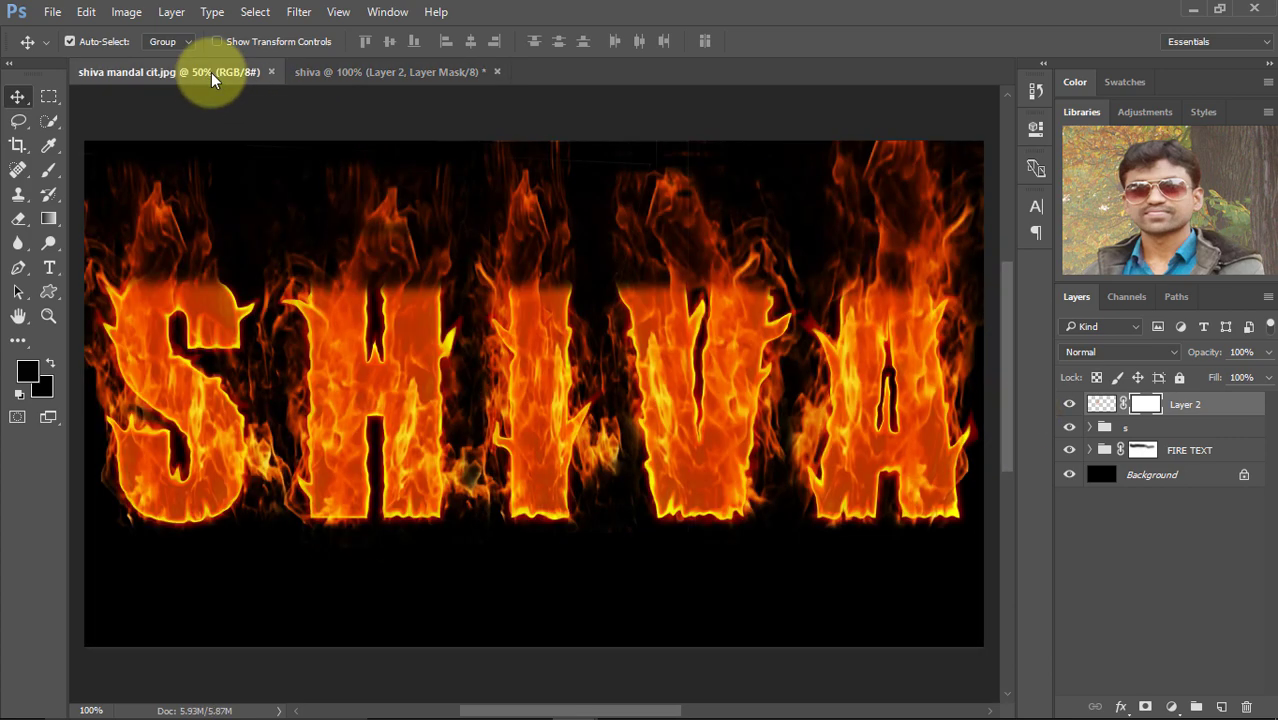